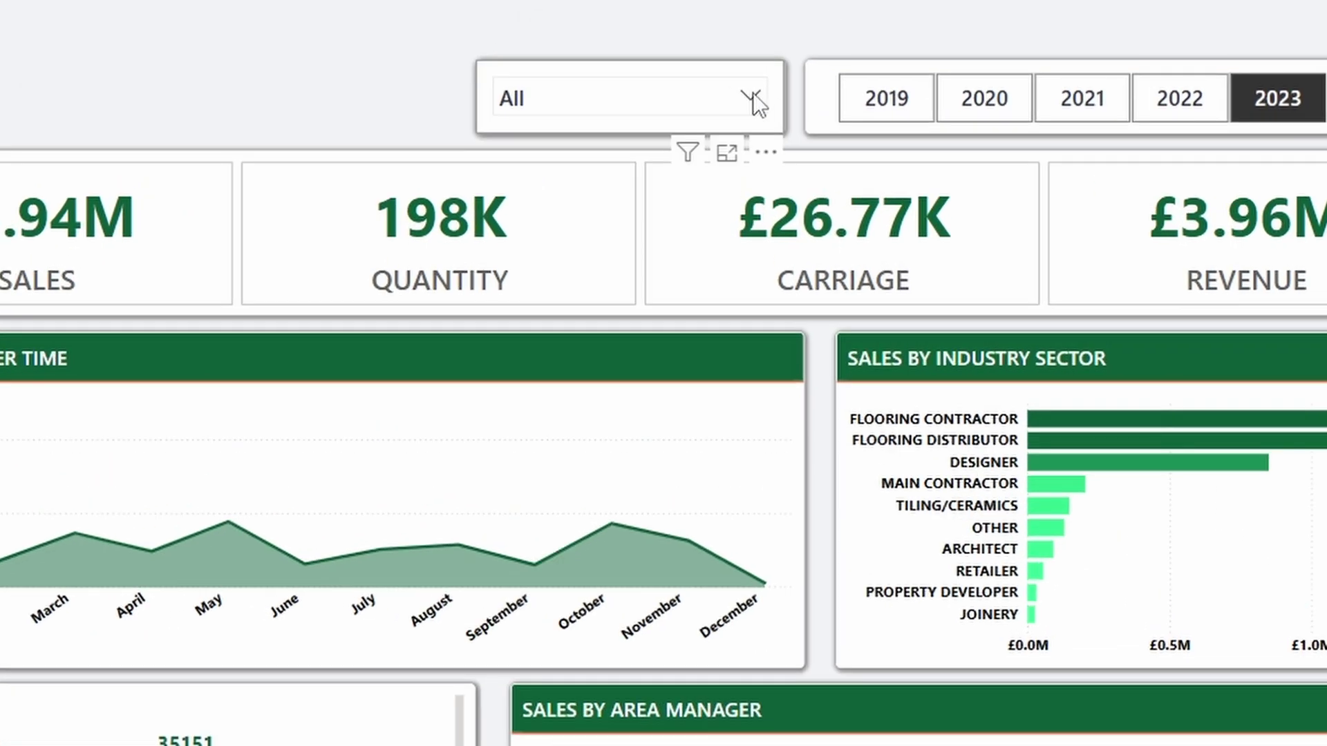
# Filter the area slicer to A1, then to A2, and select the slicer for editing.
pyautogui.click(740, 45)
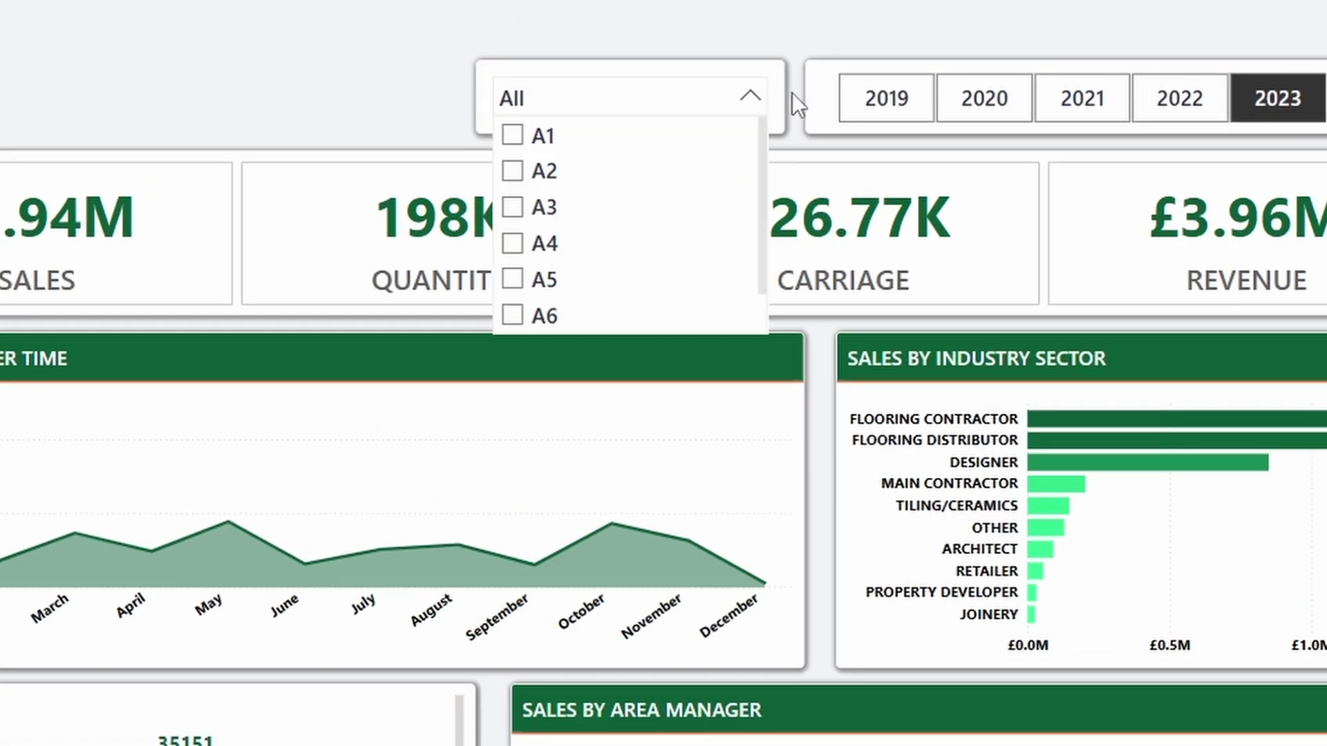
pyautogui.click(539, 147)
pyautogui.click(544, 173)
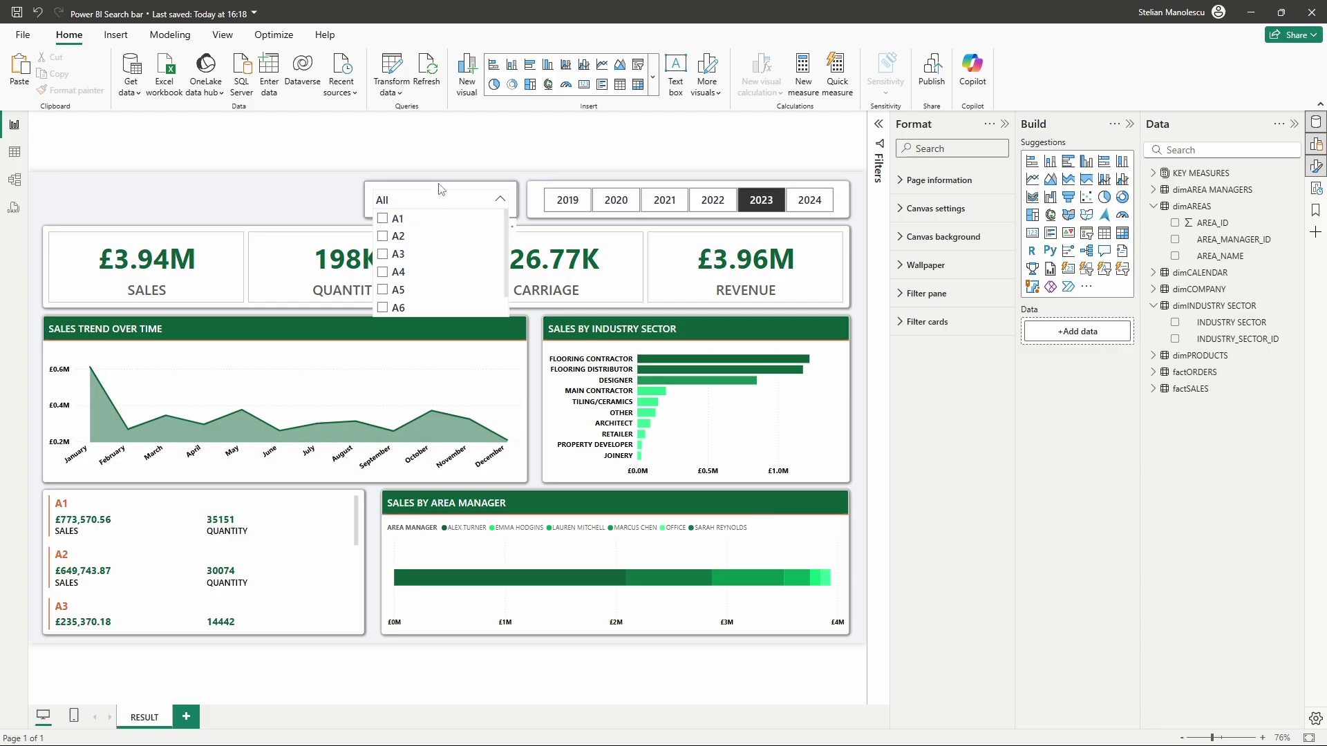
pyautogui.click(439, 188)
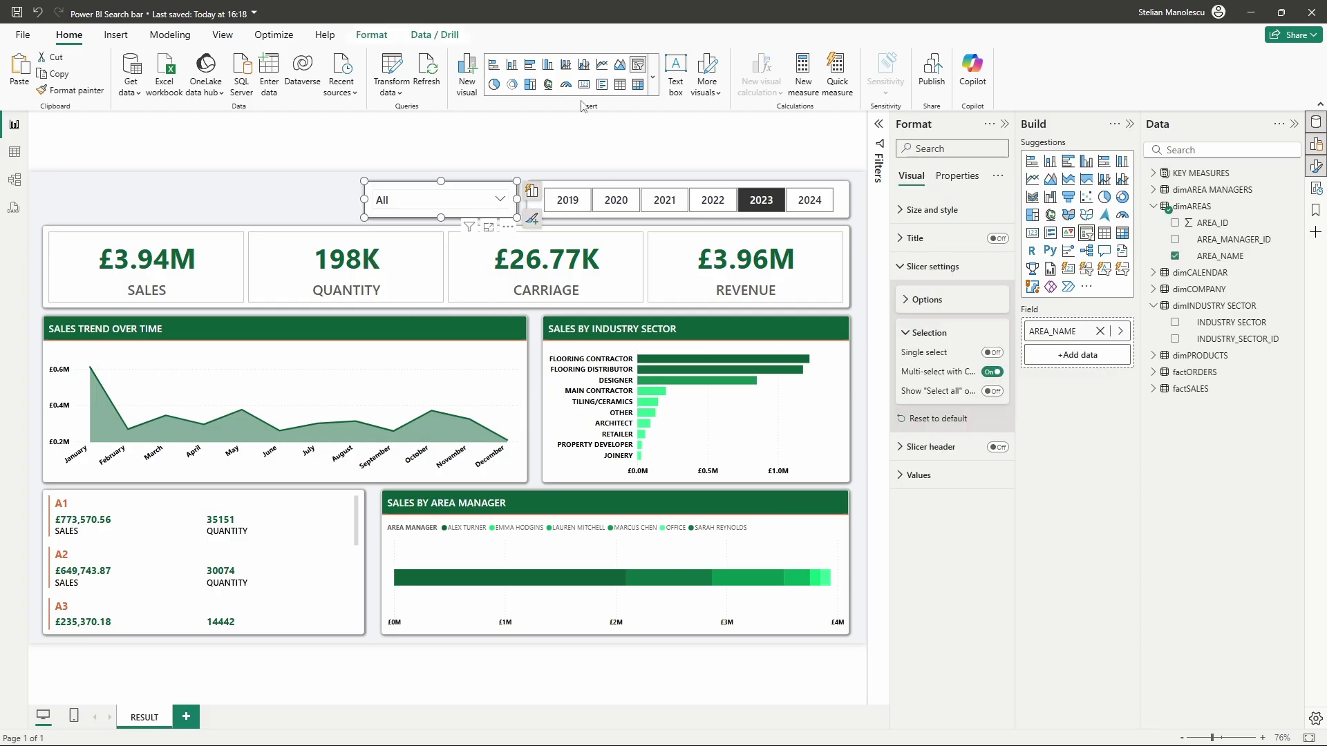
# Convert the area slicer into a Text slicer and switch its title off.
pyautogui.click(653, 78)
pyautogui.click(597, 503)
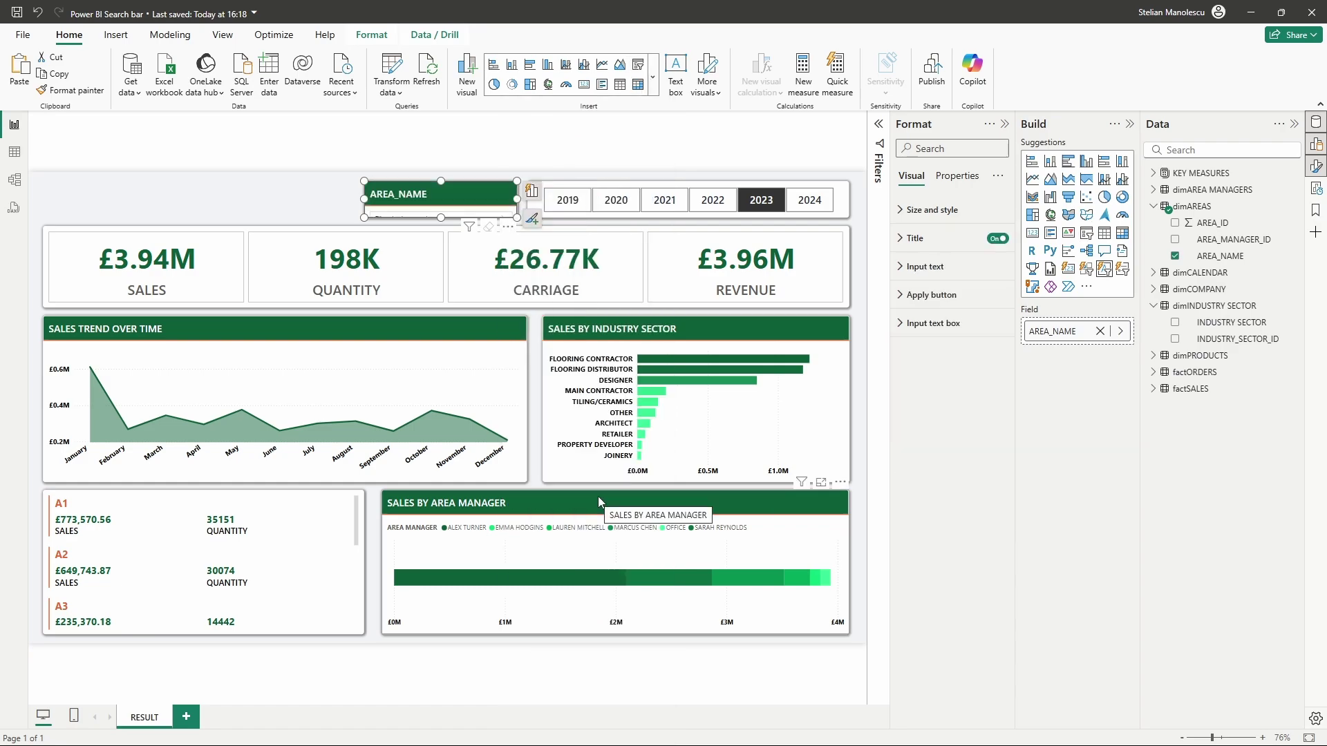
pyautogui.click(999, 239)
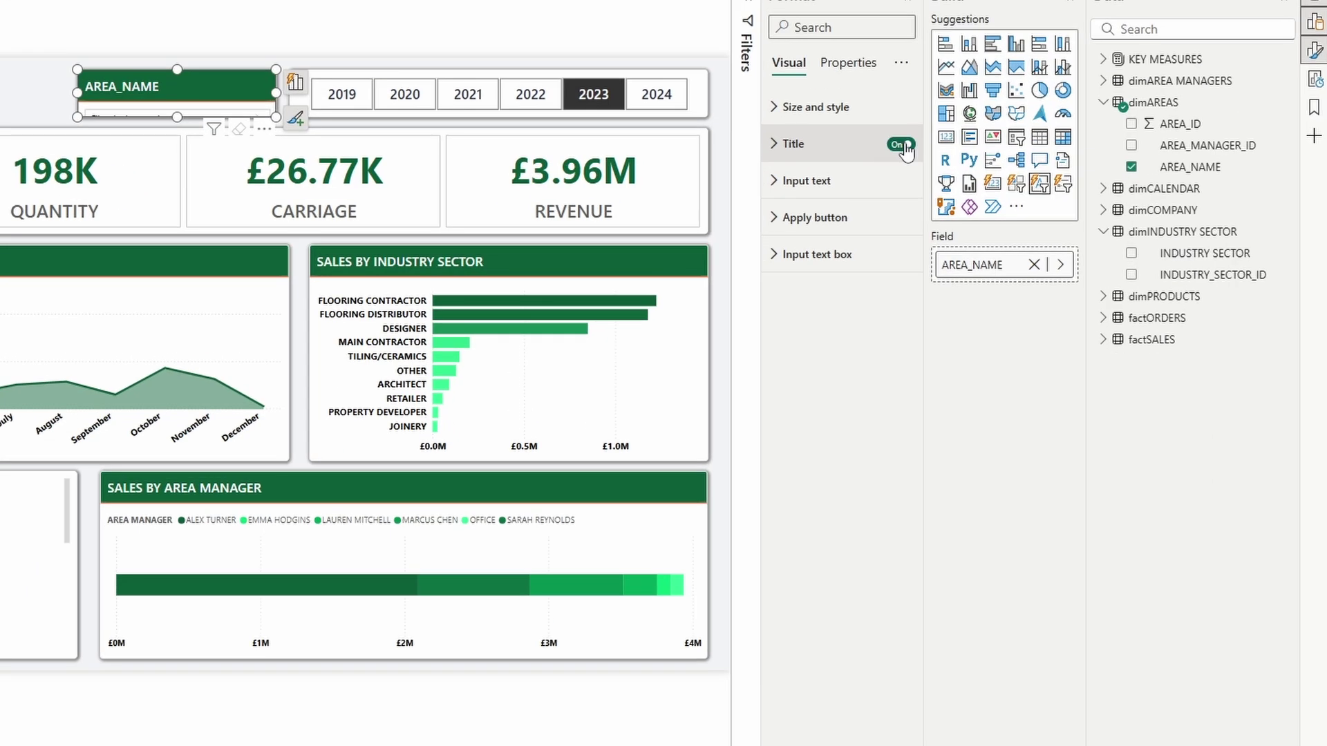
pyautogui.click(902, 145)
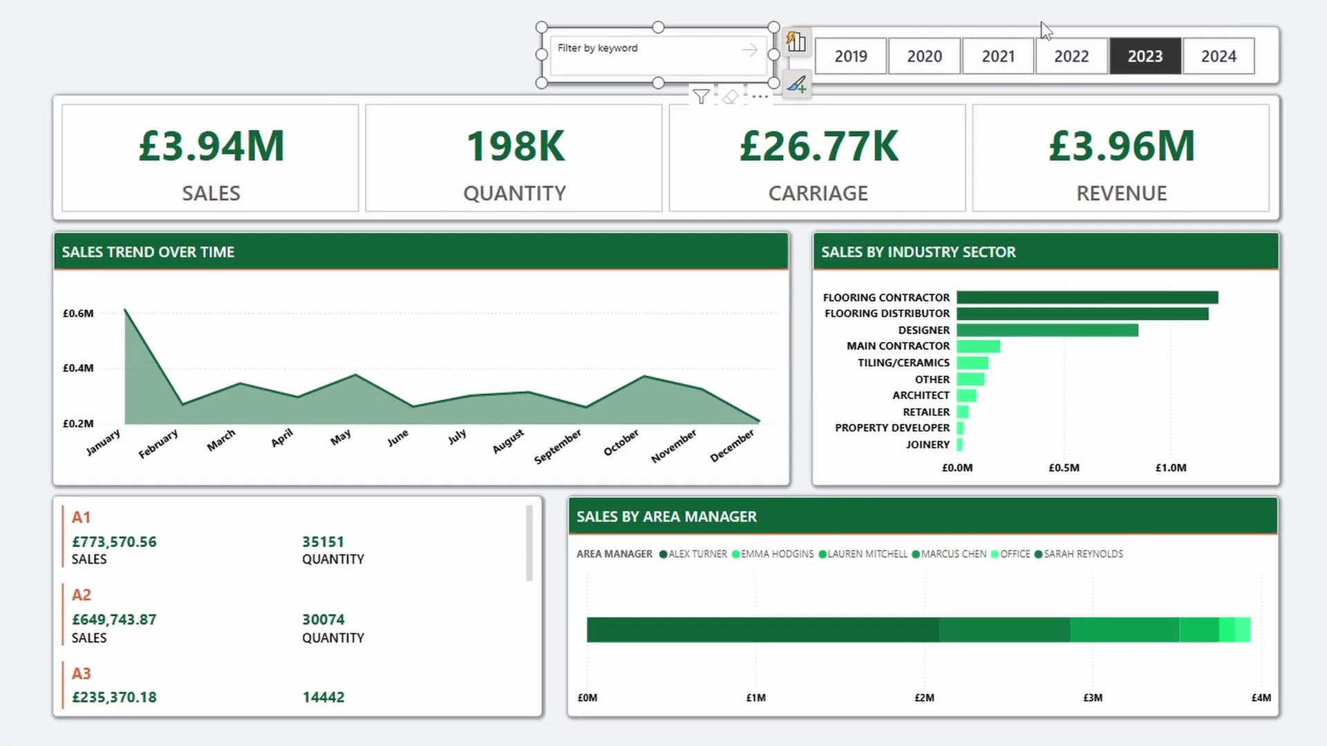
# Test the text slicer with keywords a1, a3 and flooring, clearing each search.
pyautogui.click(636, 50)
pyautogui.write('a1')
pyautogui.press('Return')
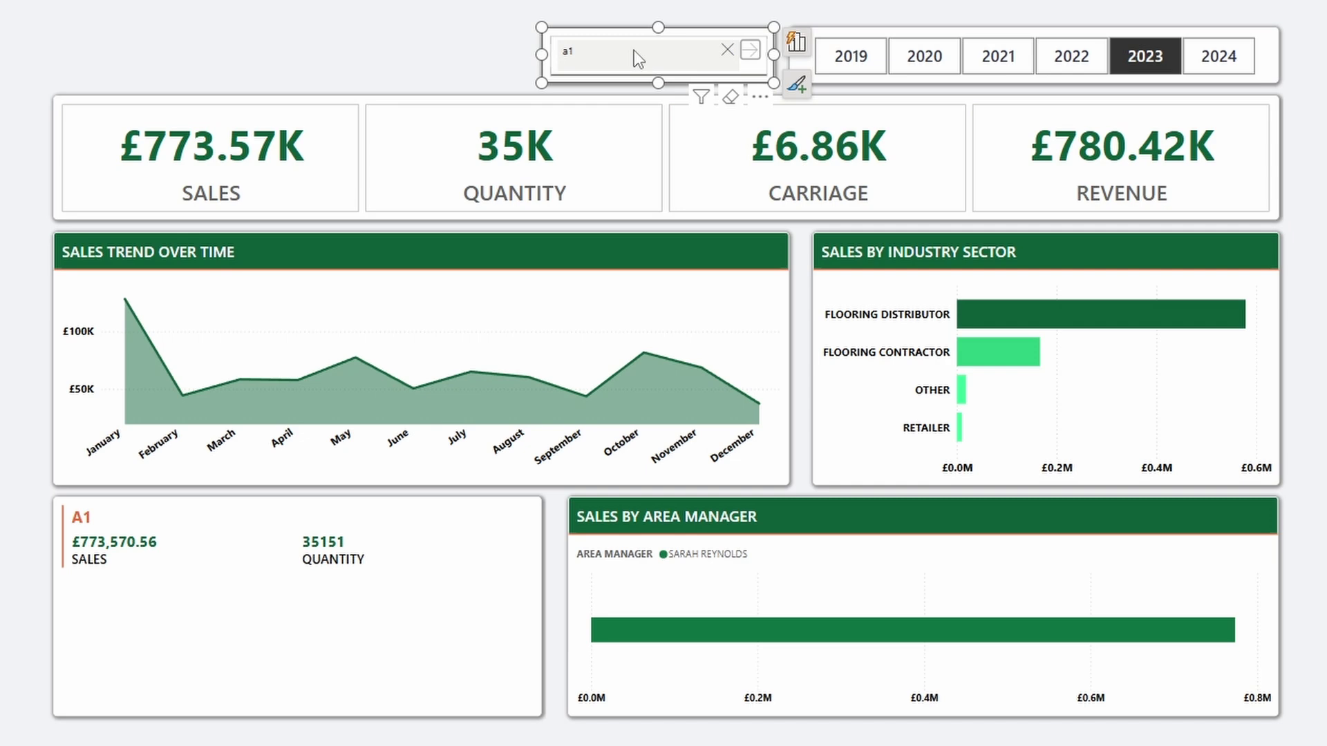
pyautogui.click(727, 50)
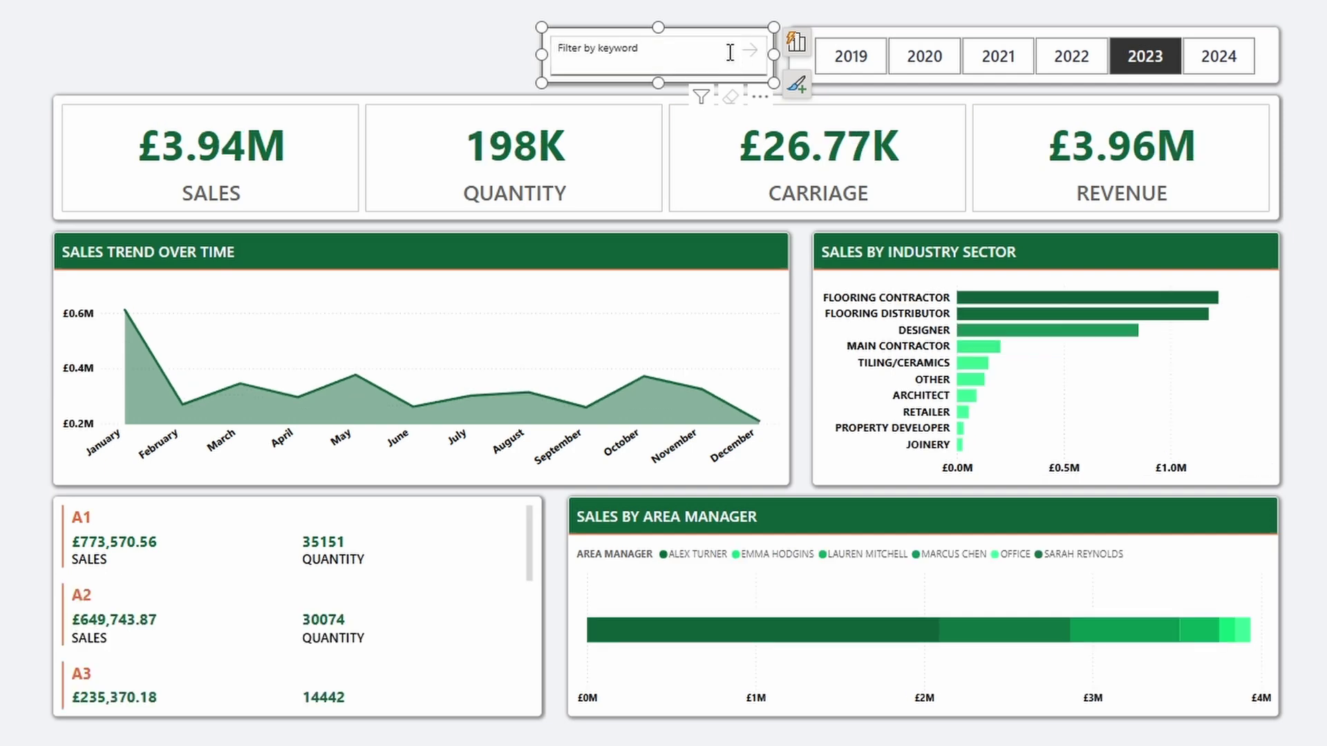
pyautogui.write('a3')
pyautogui.press('Return')
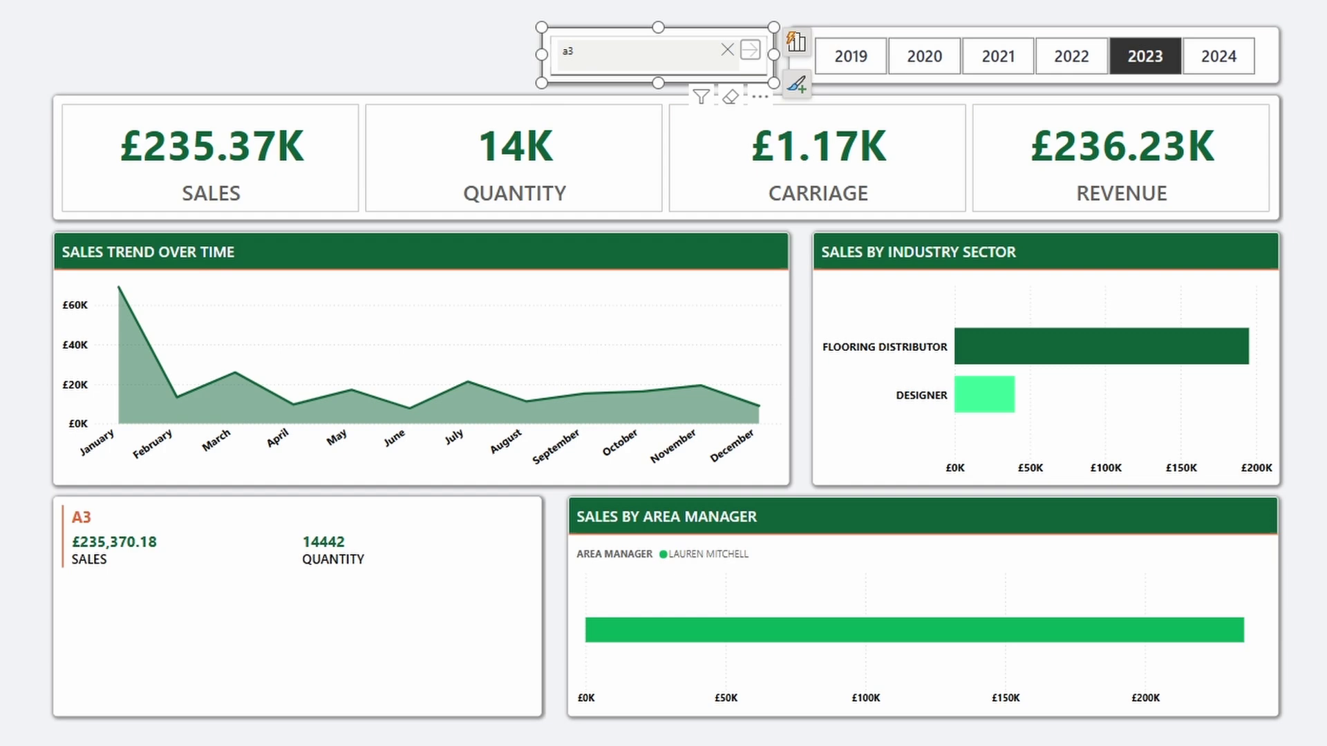
pyautogui.click(727, 50)
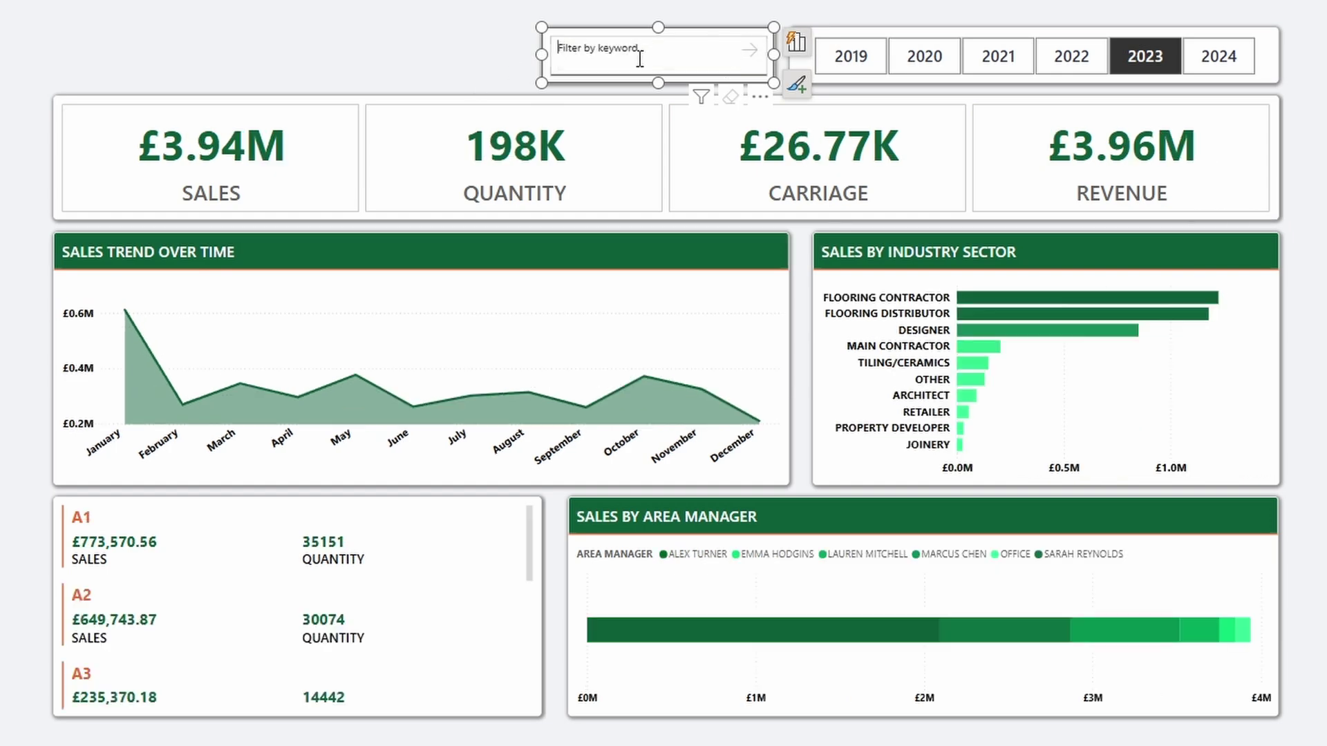
pyautogui.click(640, 57)
pyautogui.write('flooring')
pyautogui.press('Return')
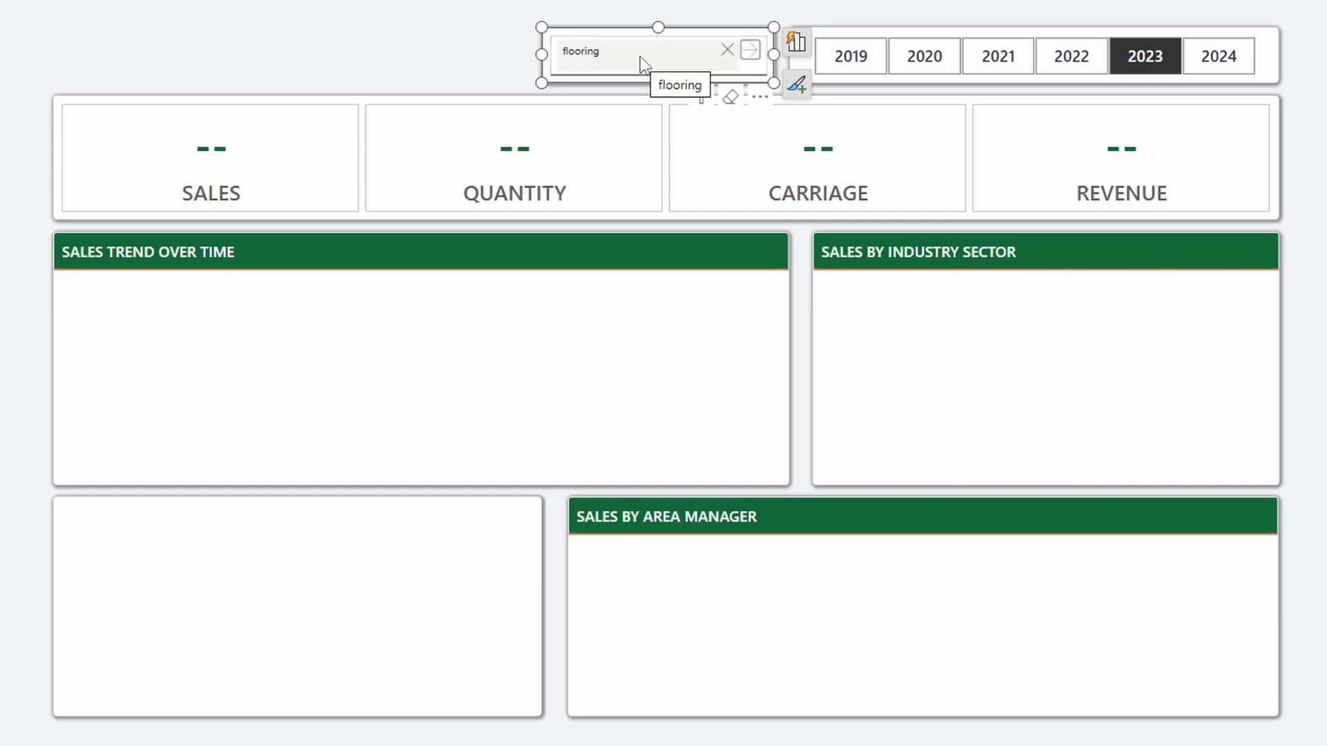
pyautogui.click(727, 49)
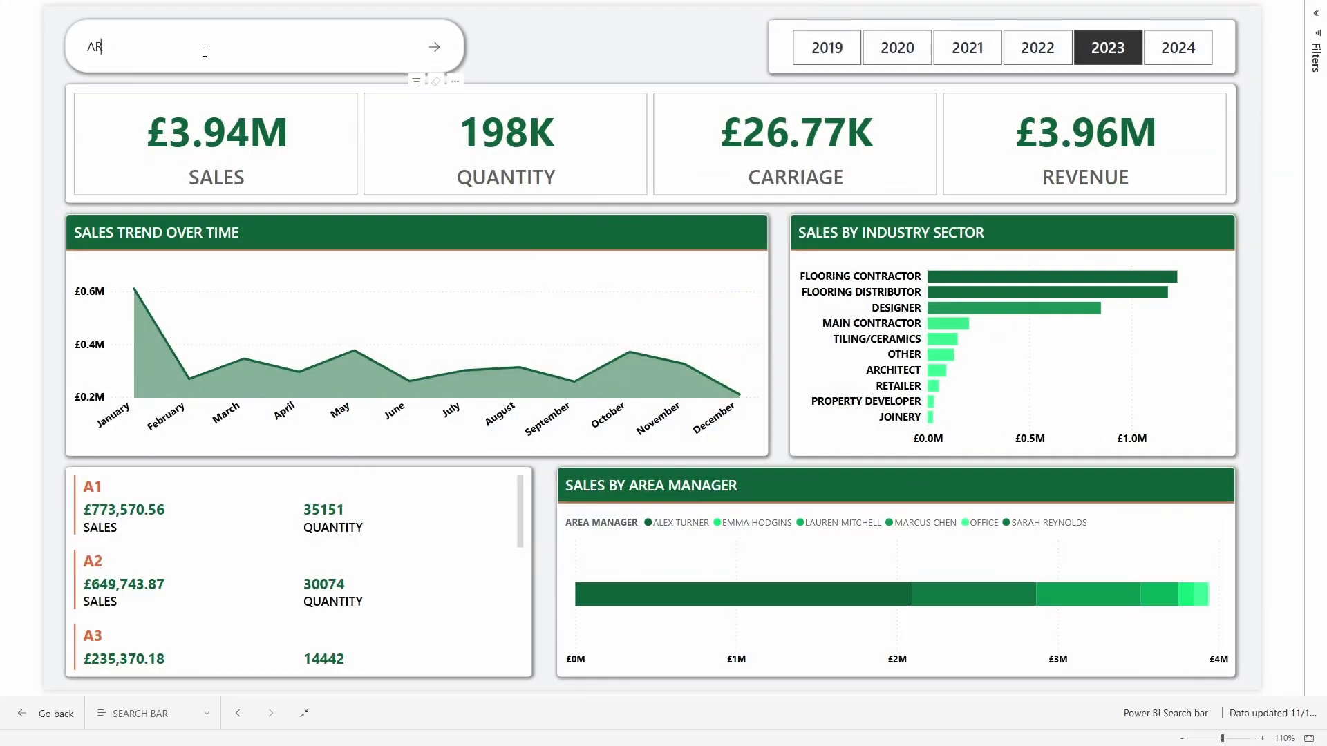
pyautogui.write('CHITECT')
pyautogui.press('Return')
pyautogui.click(410, 45)
pyautogui.write('A2')
pyautogui.press('Return')
pyautogui.click(410, 44)
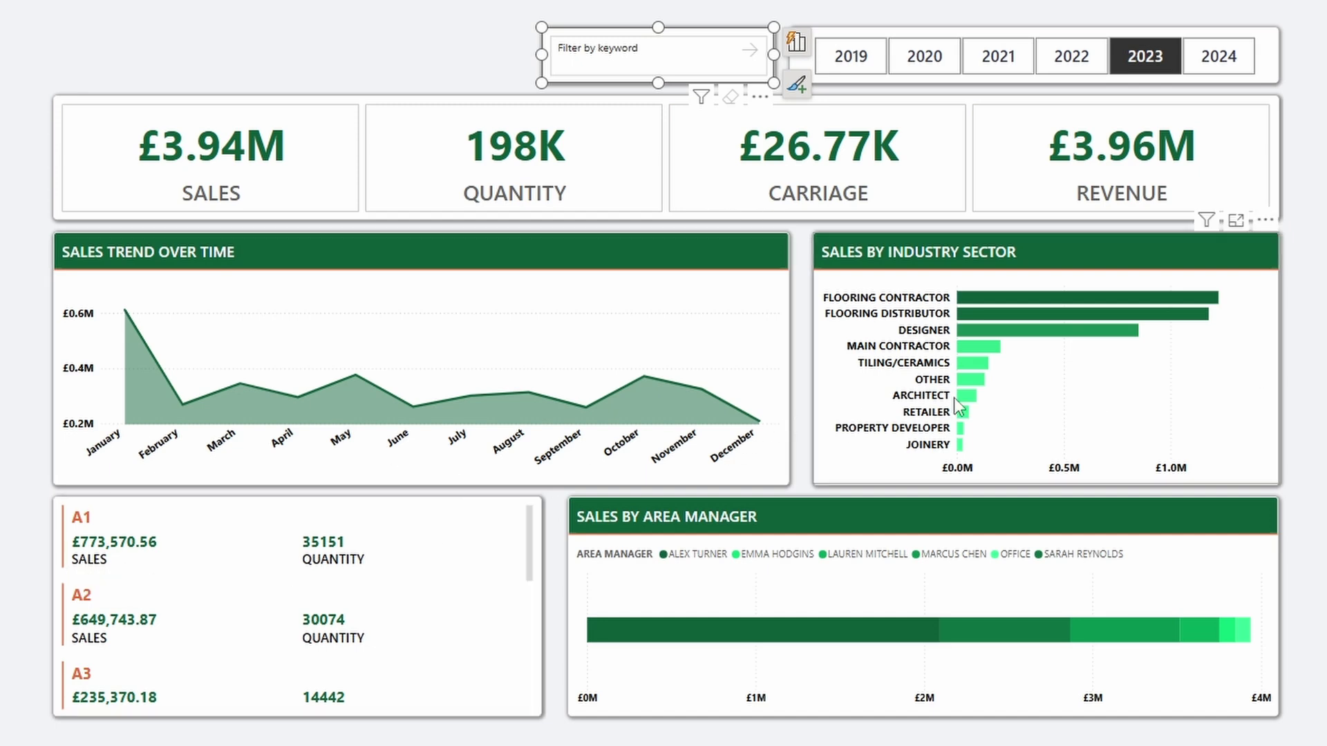
# Inspect factORDERS, factSALES, dimCOMPANY, dimAREAS and dimINDUSTRY SECTOR in Model view, then launch Transform data.
pyautogui.moveTo(986, 373)
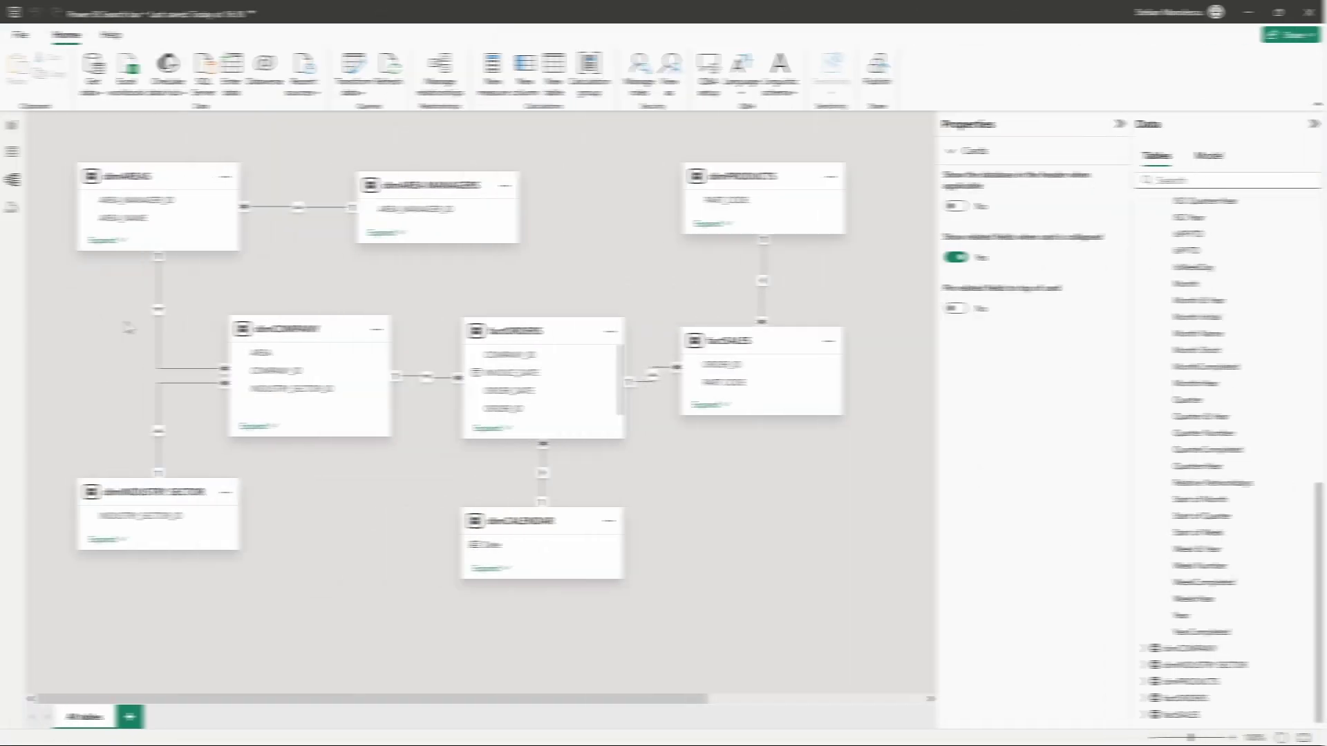
pyautogui.click(546, 337)
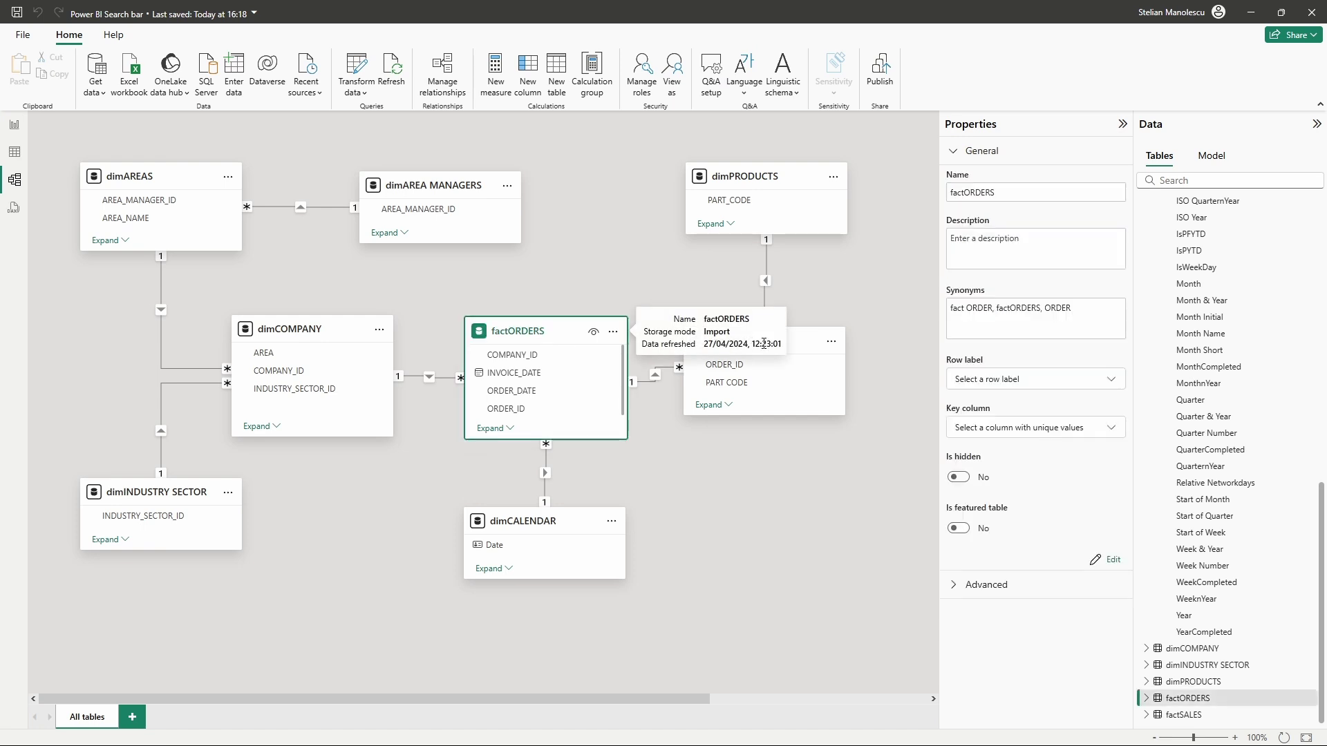
pyautogui.click(795, 343)
pyautogui.click(510, 337)
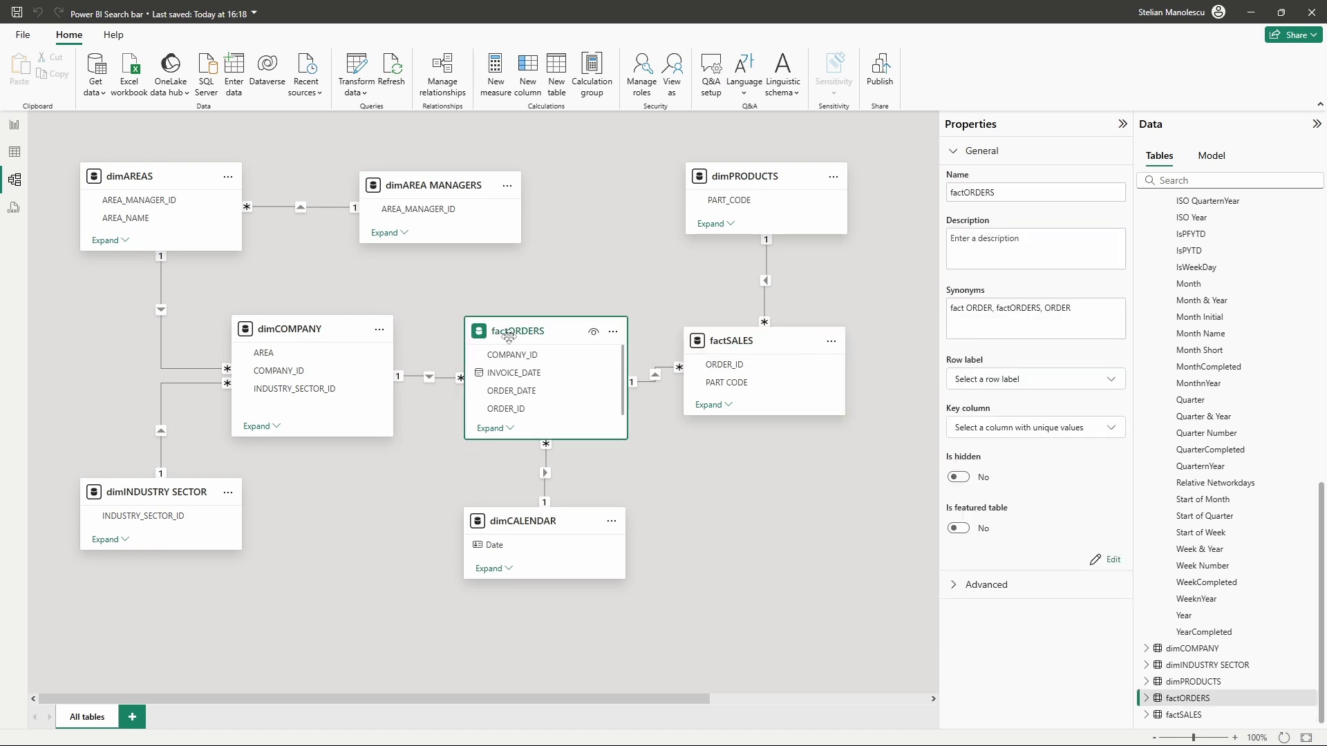
pyautogui.click(377, 289)
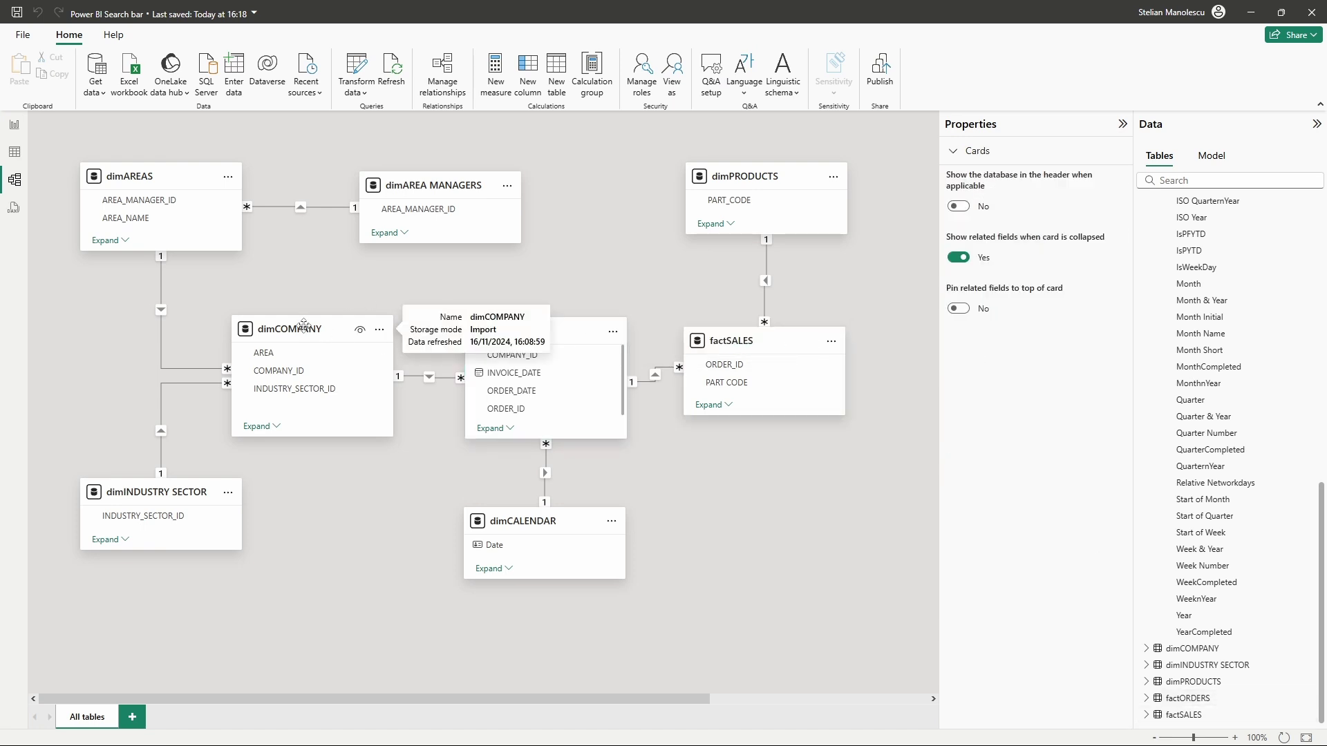
pyautogui.click(304, 325)
pyautogui.click(142, 177)
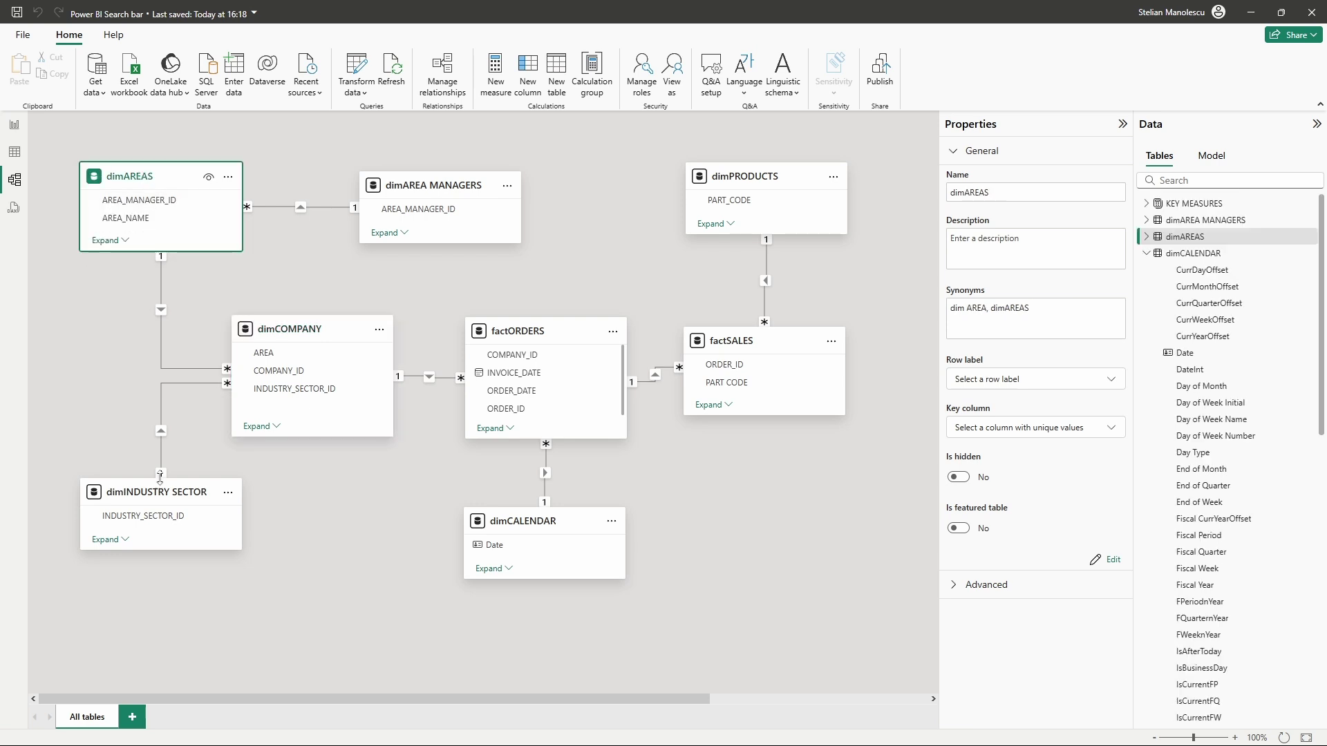
pyautogui.click(147, 489)
pyautogui.click(318, 586)
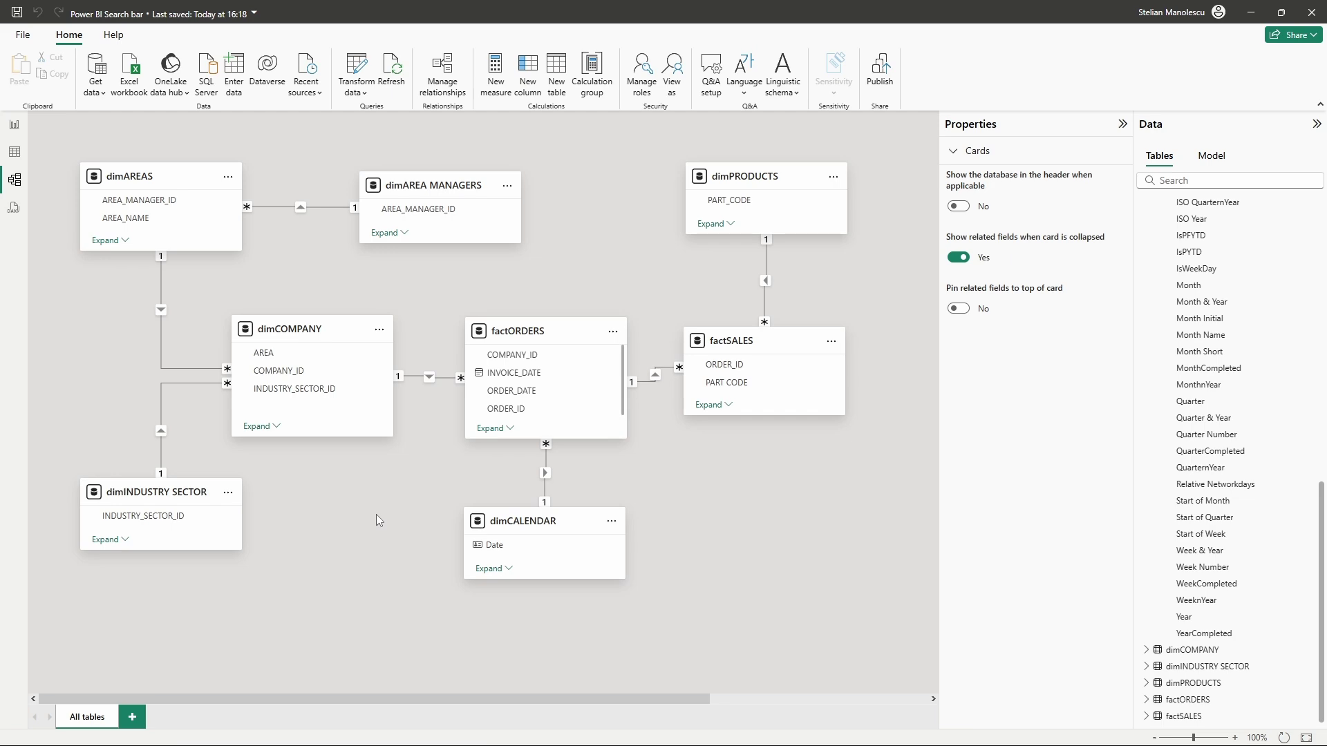
pyautogui.click(357, 67)
# Review dimCOMPANY's COMPANY_ID, AREA and INDUSTRY_SECTOR_ID column statistics, then duplicate the query.
pyautogui.click(60, 170)
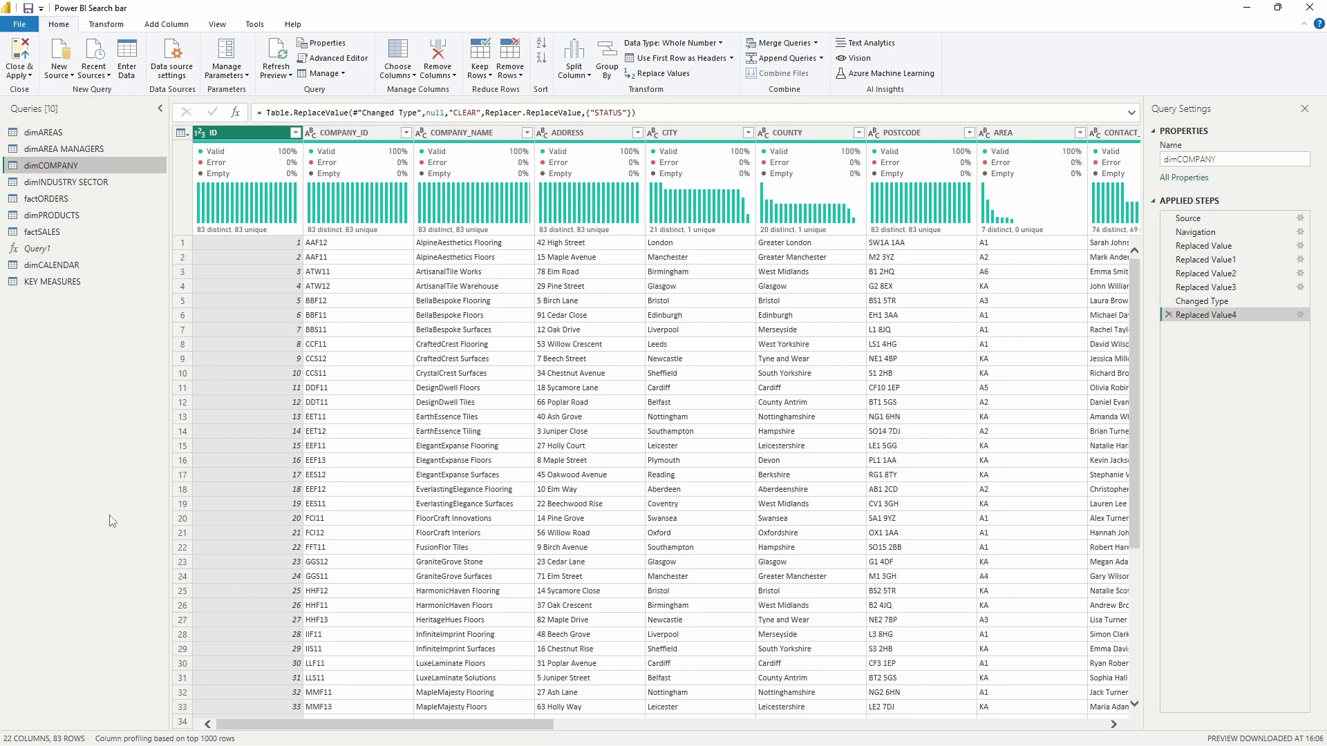
pyautogui.click(342, 135)
pyautogui.click(1013, 133)
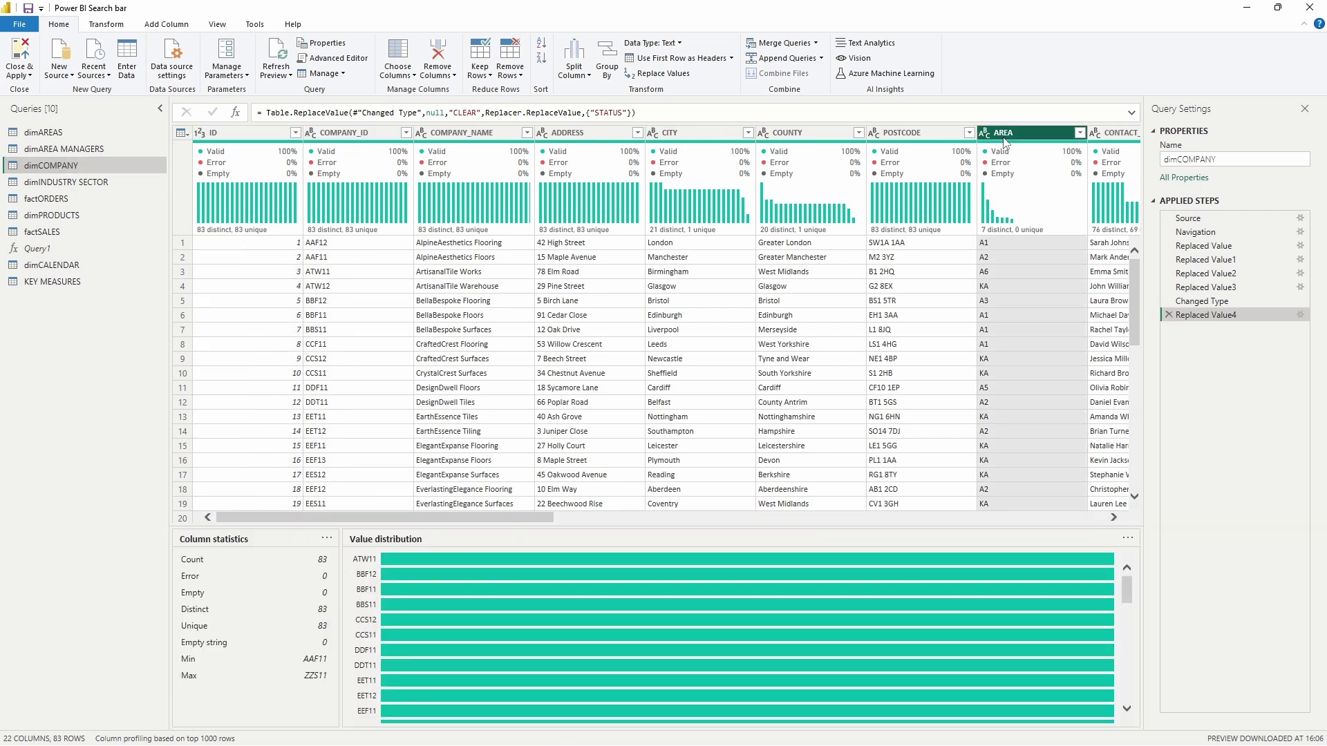
pyautogui.moveTo(397, 517); pyautogui.dragTo(933, 517)
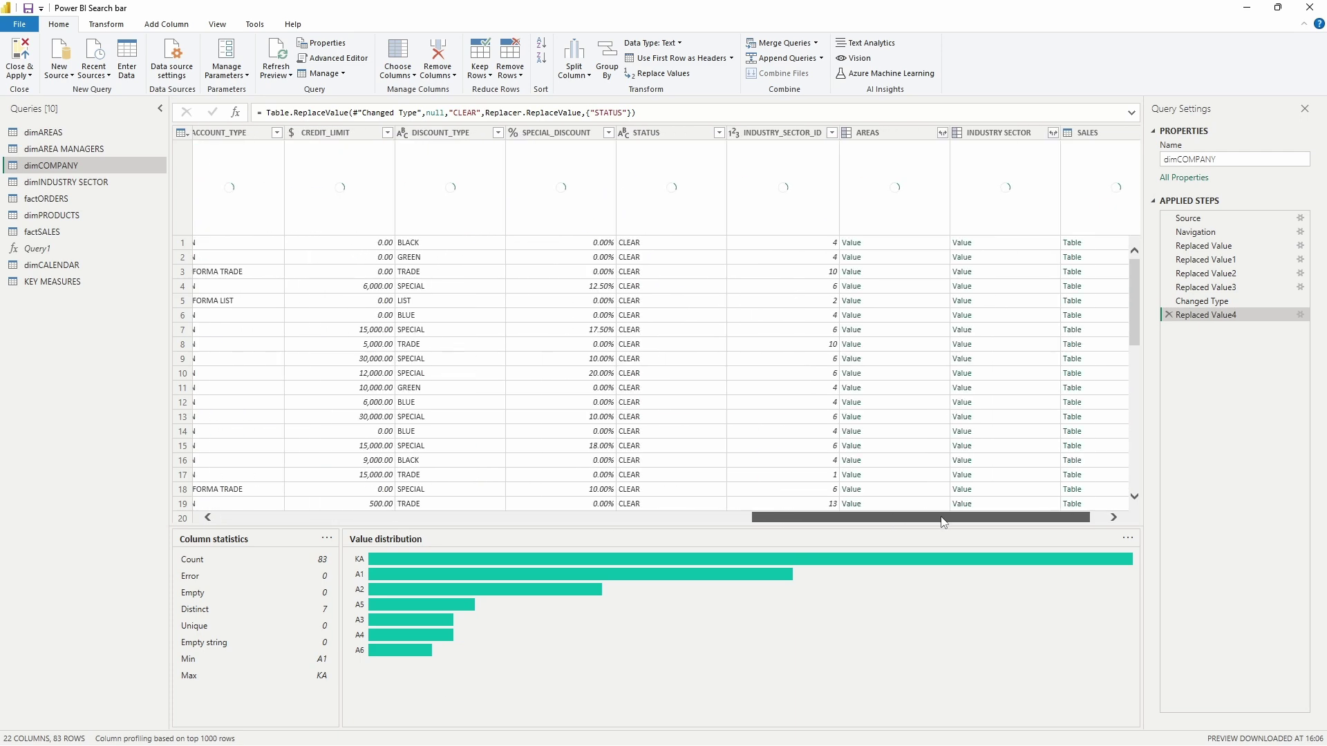
pyautogui.click(792, 136)
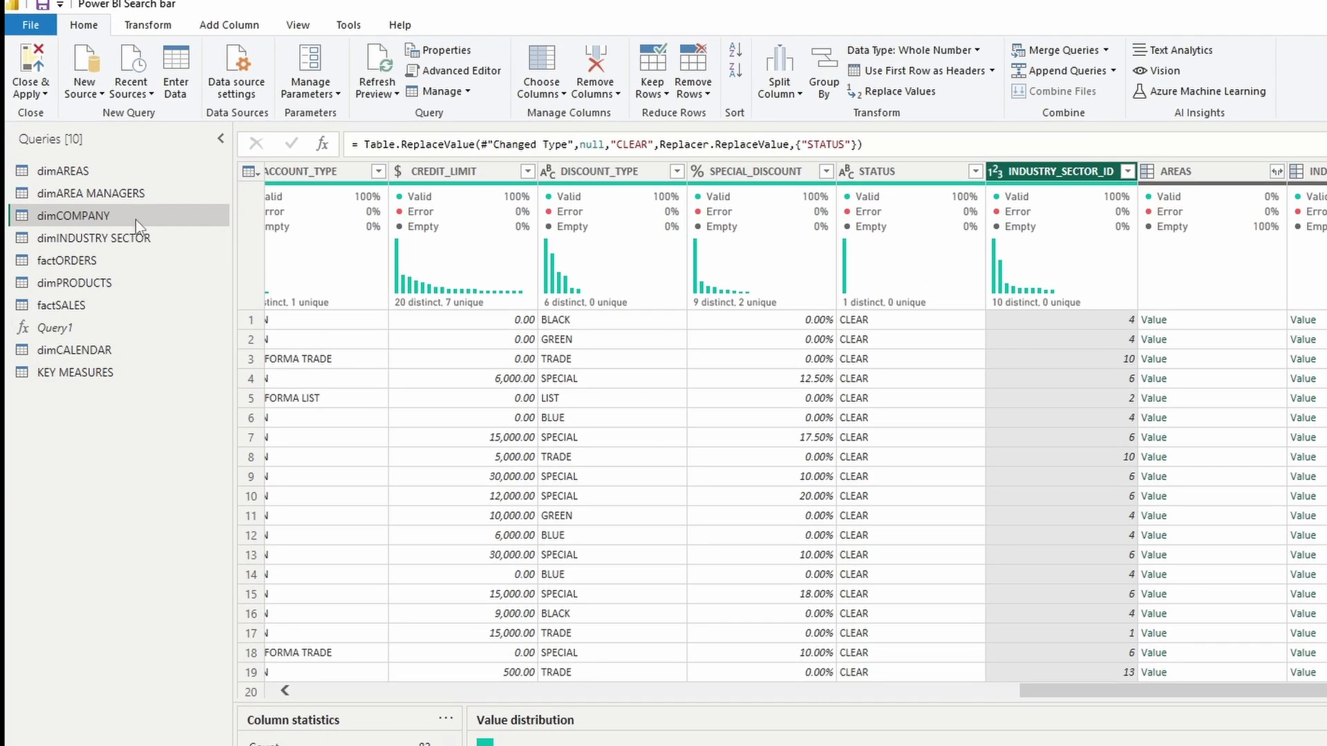
pyautogui.rightClick(84, 165)
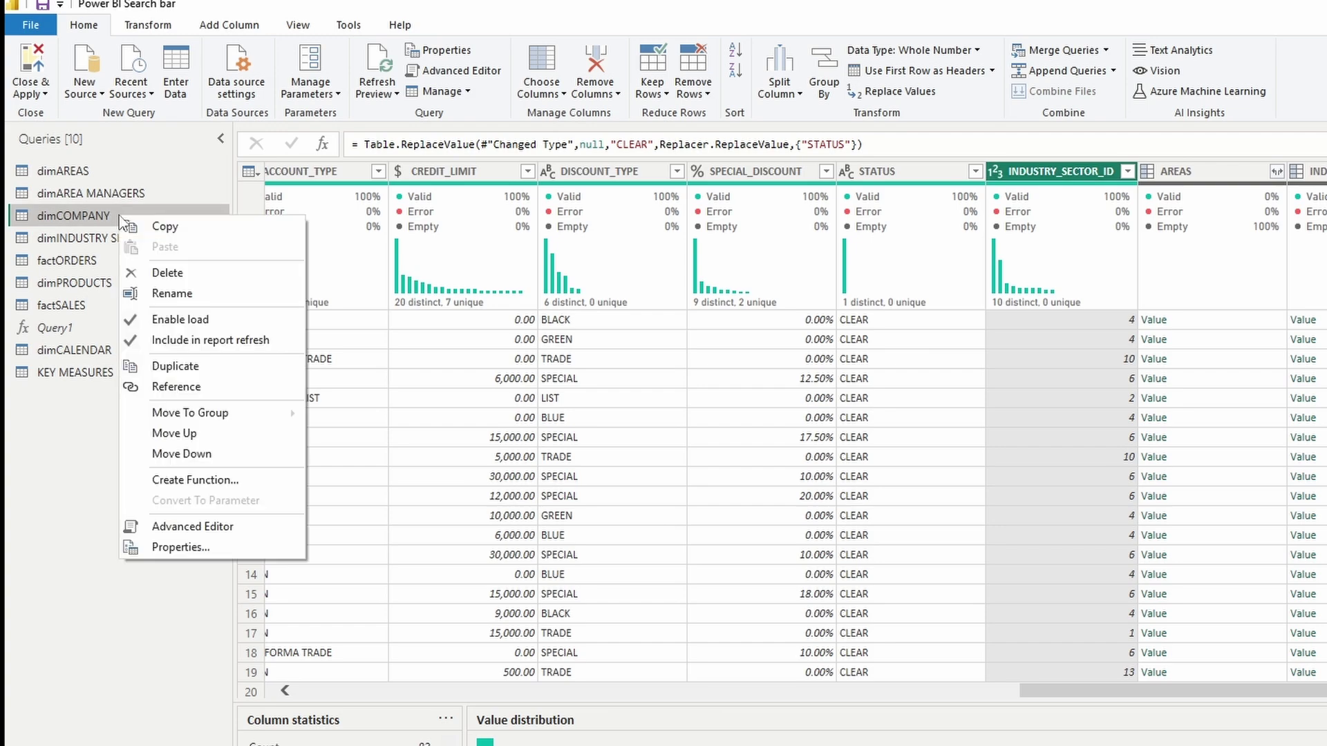
pyautogui.click(223, 368)
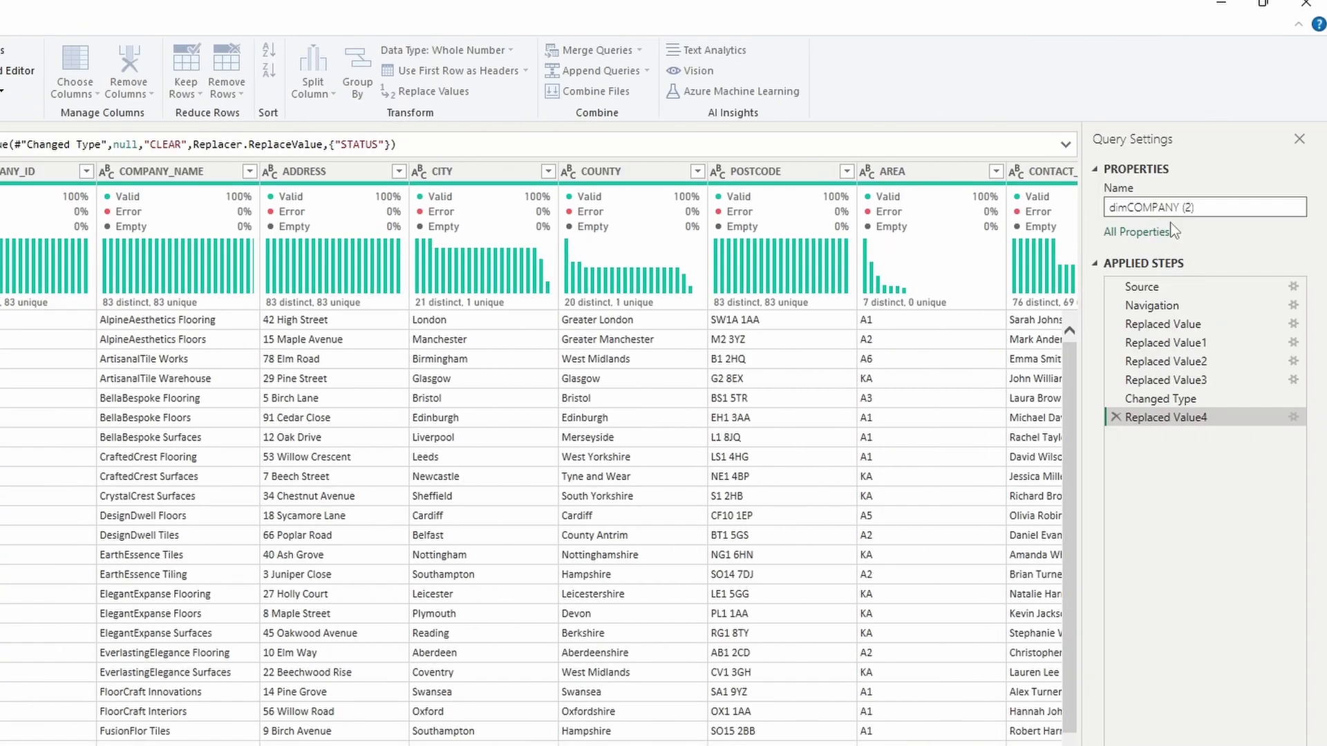
# Rename the duplicate to fact SEARCH and keep only ID, COMPANY_ID, AREA and INDUSTRY_SECTOR_ID.
pyautogui.click(1197, 206)
pyautogui.write('fact SEAR')
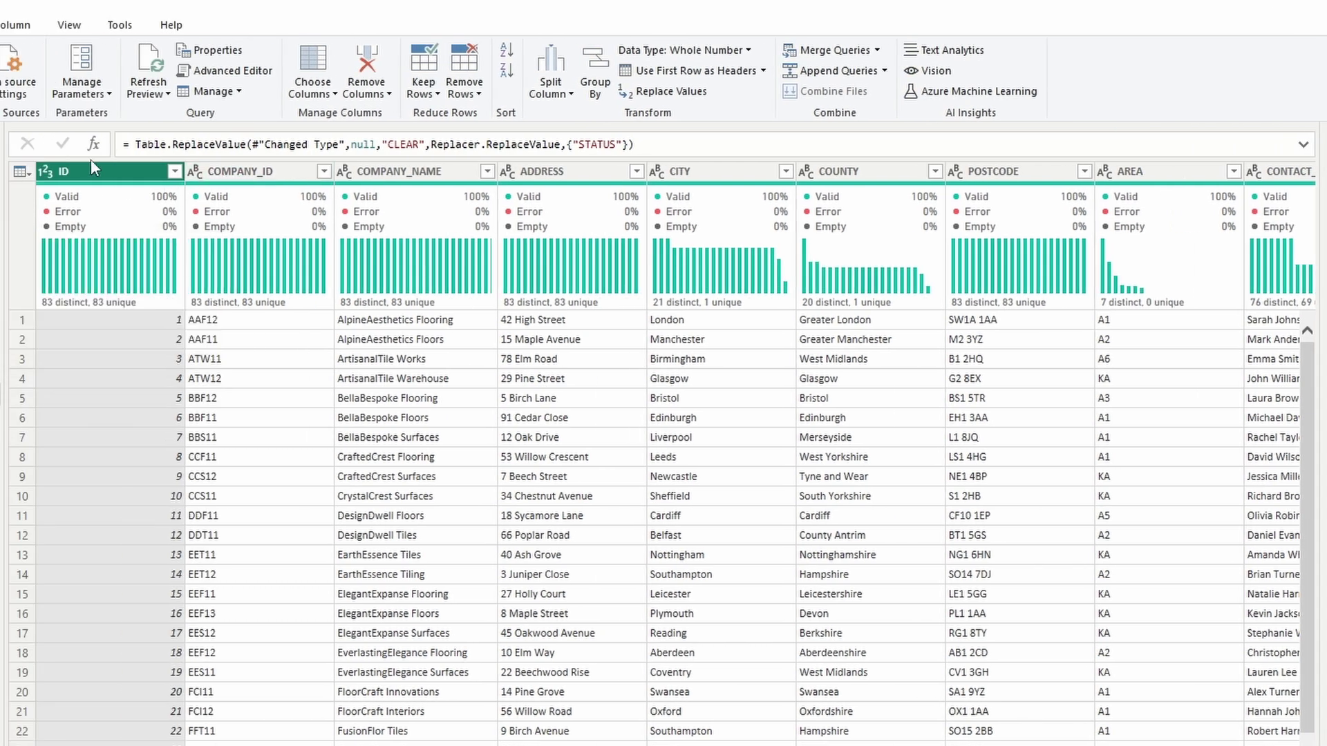
pyautogui.click(100, 177)
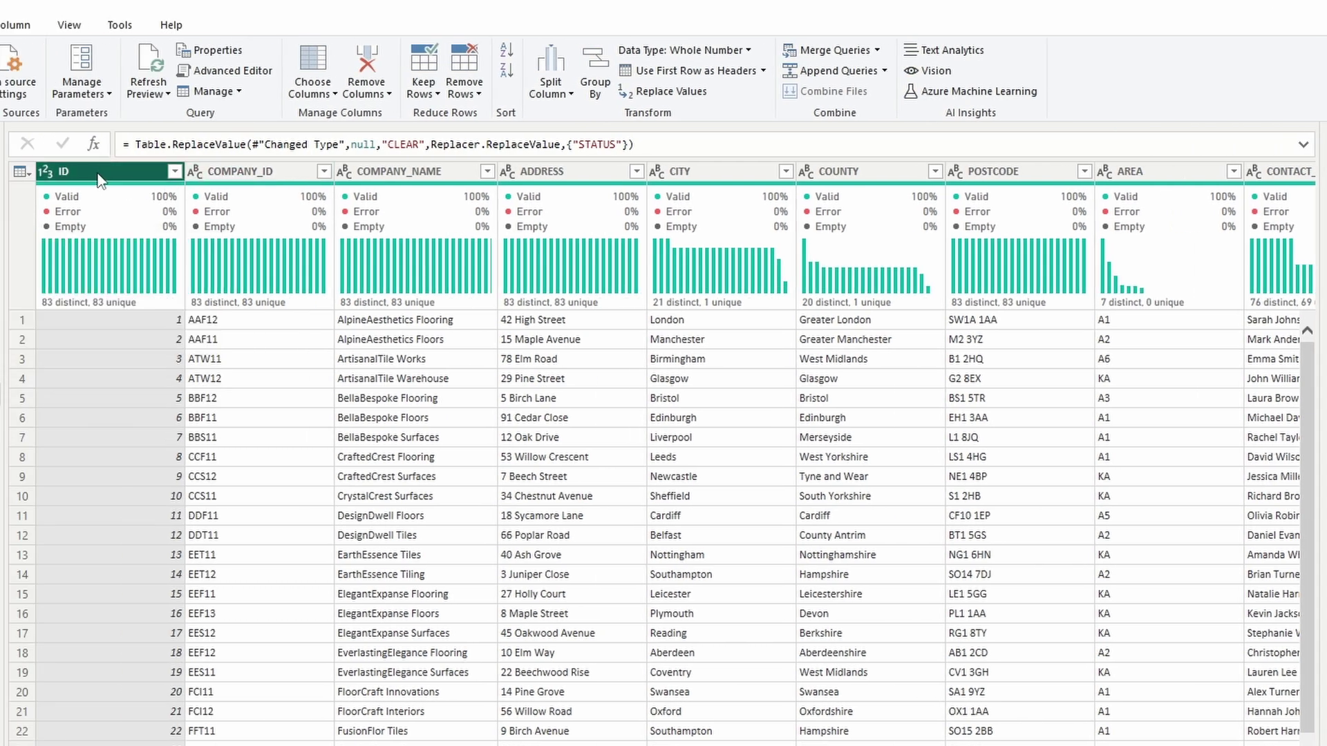
pyautogui.keyDown('ctrl'); pyautogui.click(236, 177); pyautogui.keyUp('ctrl')
pyautogui.keyDown('ctrl'); pyautogui.click(1119, 177); pyautogui.keyUp('ctrl')
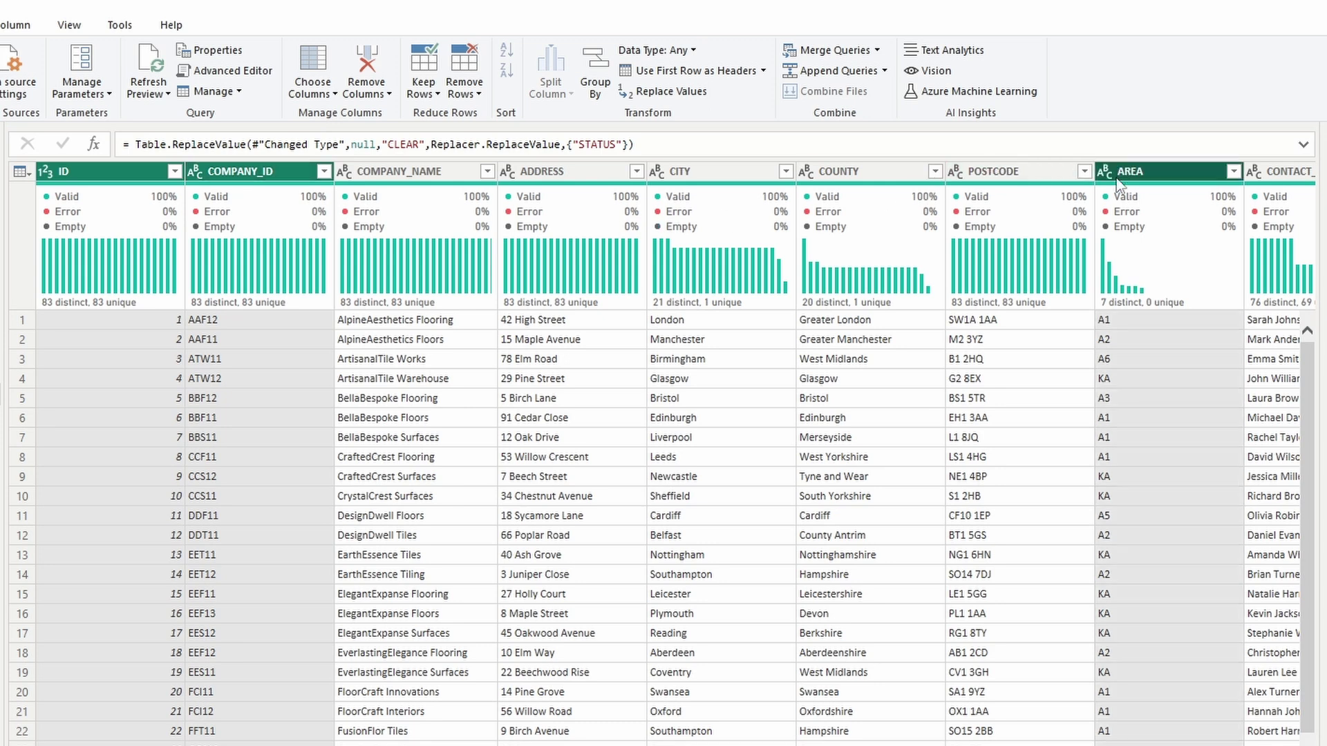
pyautogui.hscroll(10, 785, 176)
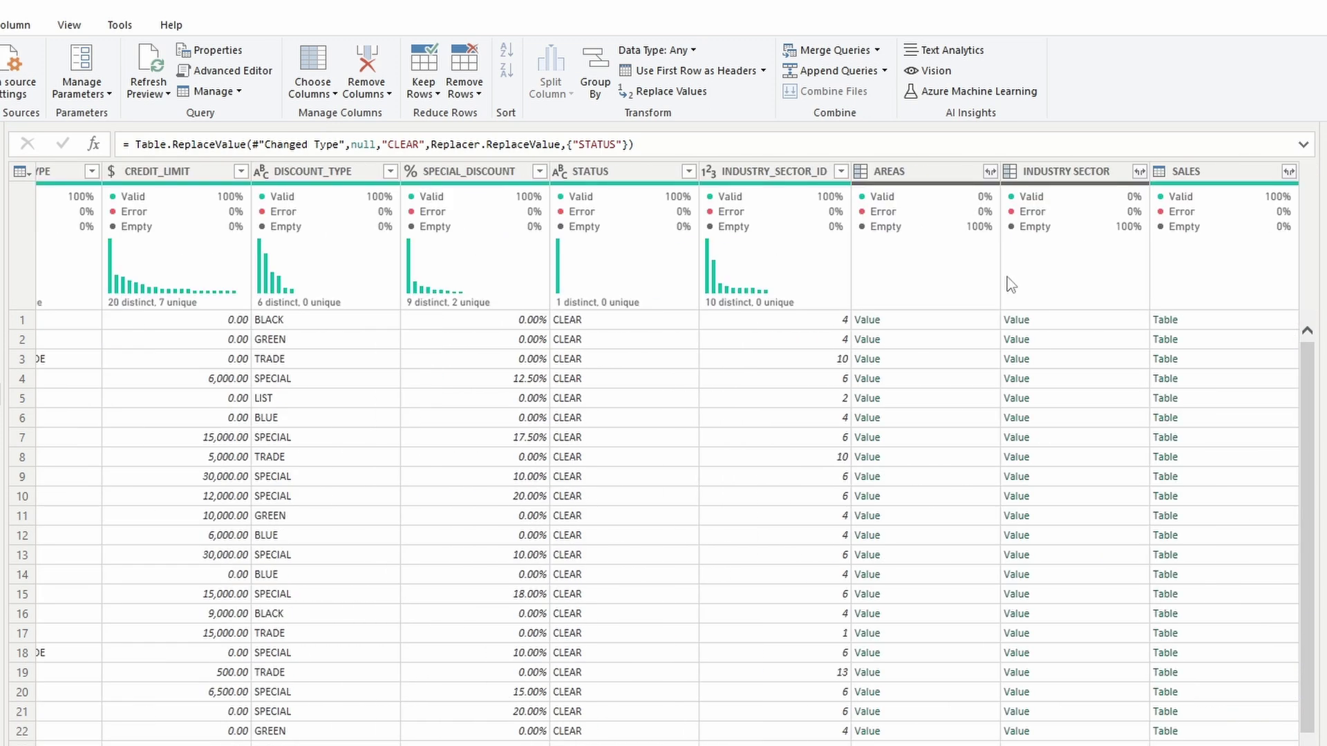
pyautogui.keyDown('ctrl'); pyautogui.click(786, 176); pyautogui.keyUp('ctrl')
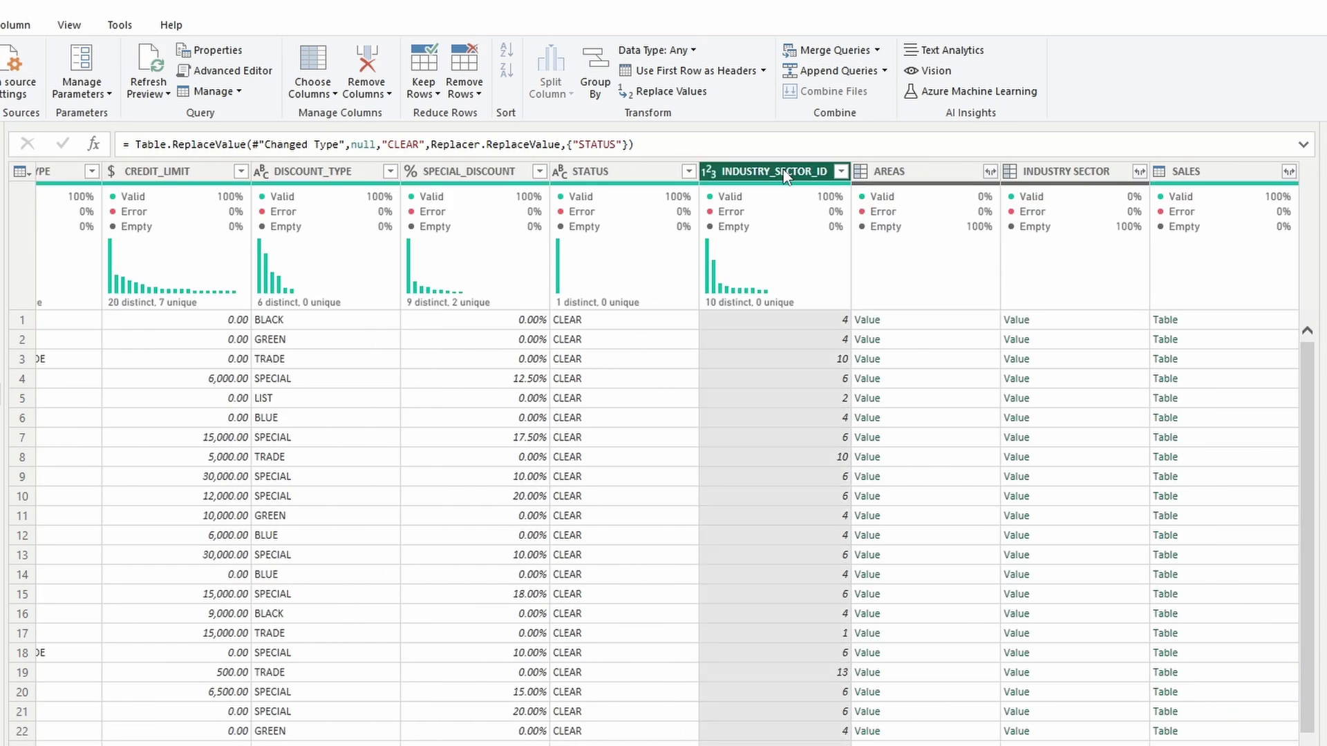
pyautogui.rightClick(785, 176)
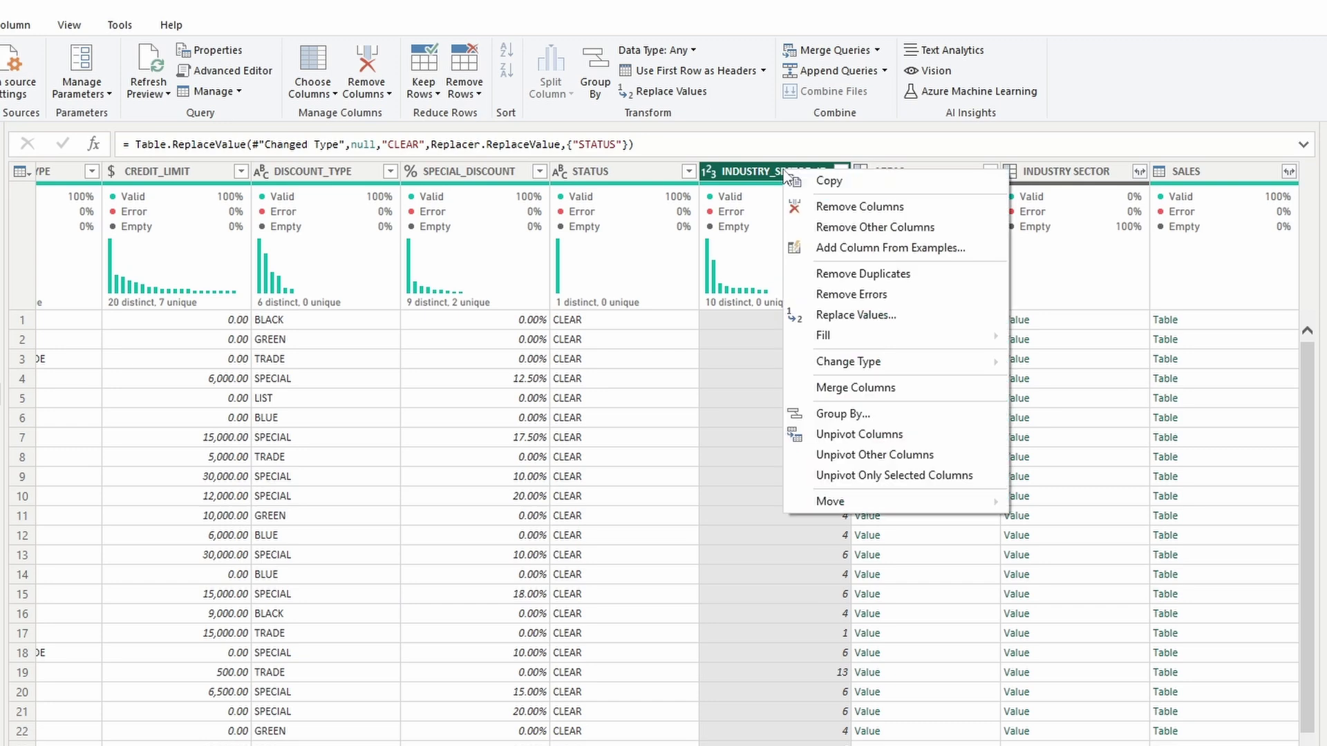
pyautogui.click(875, 226)
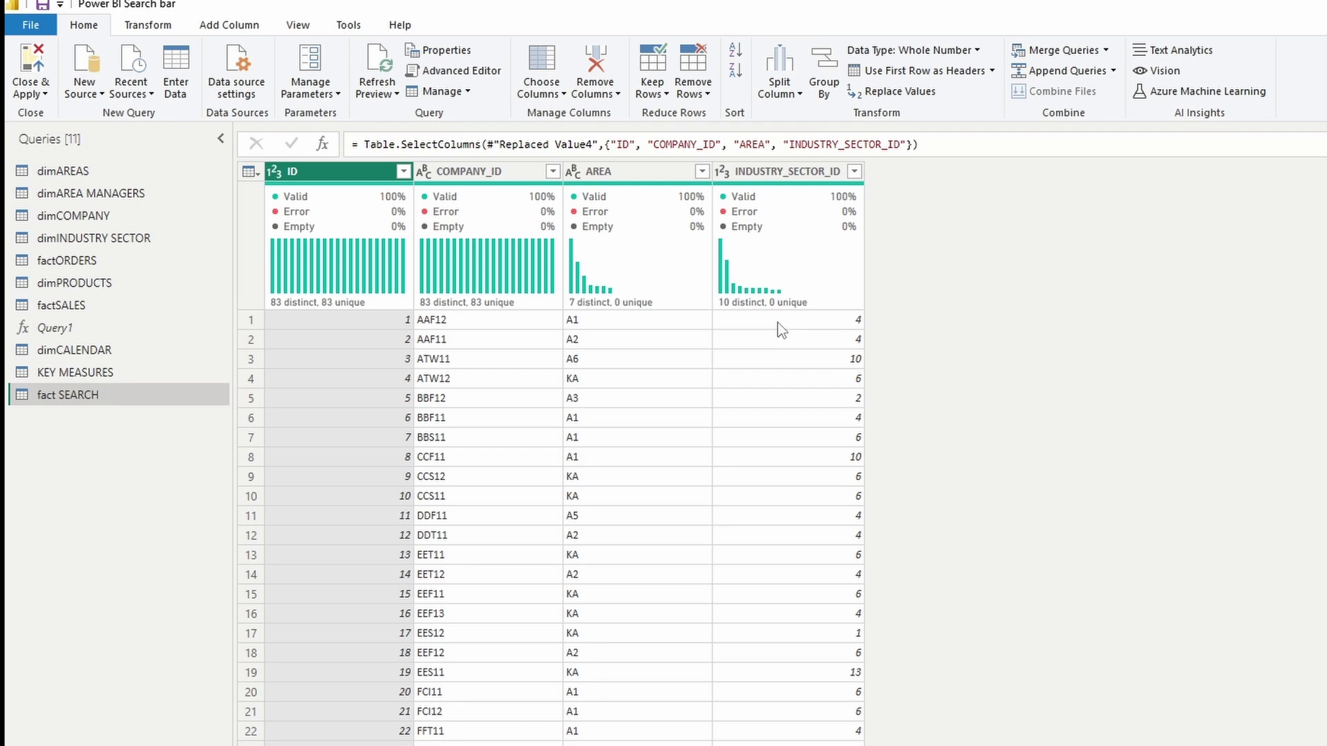
# Merge fact SEARCH with dimINDUSTRY SECTOR on INDUSTRY_SECTOR_ID.
pyautogui.click(1055, 54)
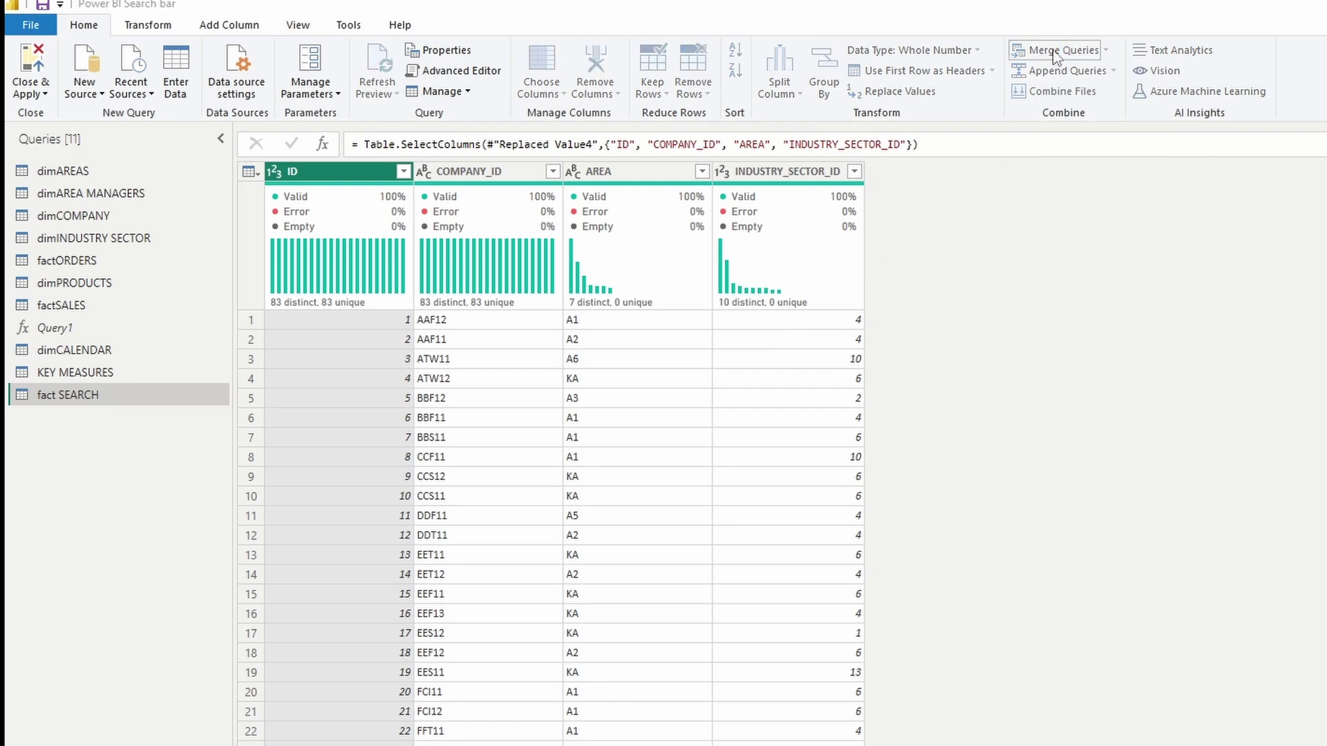
pyautogui.click(545, 371)
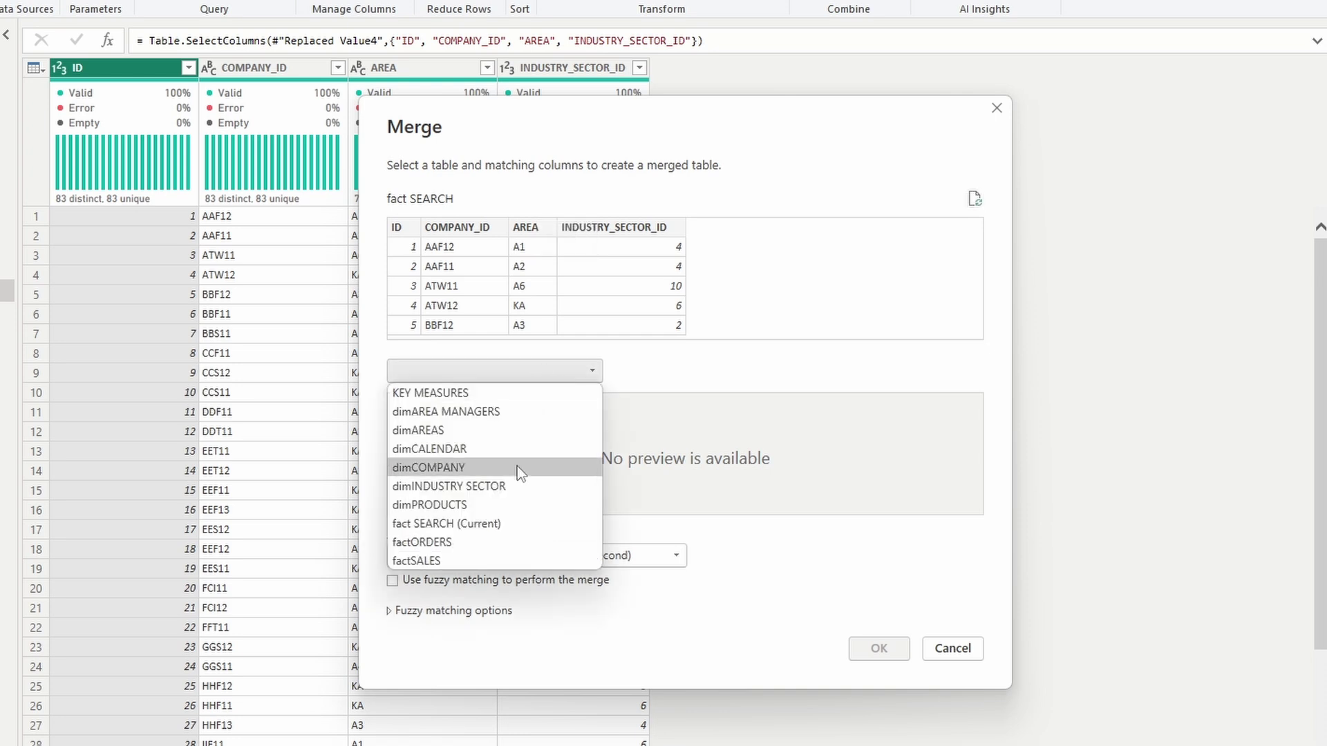
pyautogui.click(517, 484)
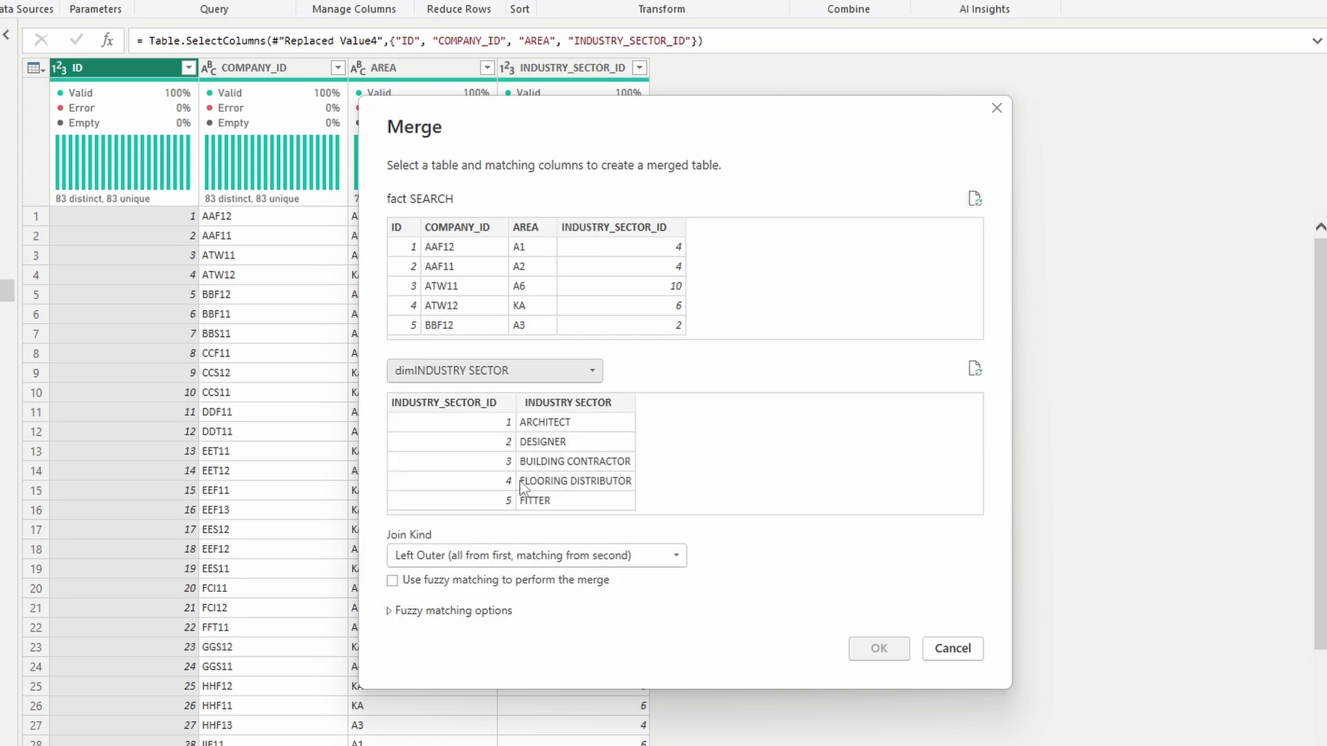
pyautogui.click(594, 297)
pyautogui.click(466, 408)
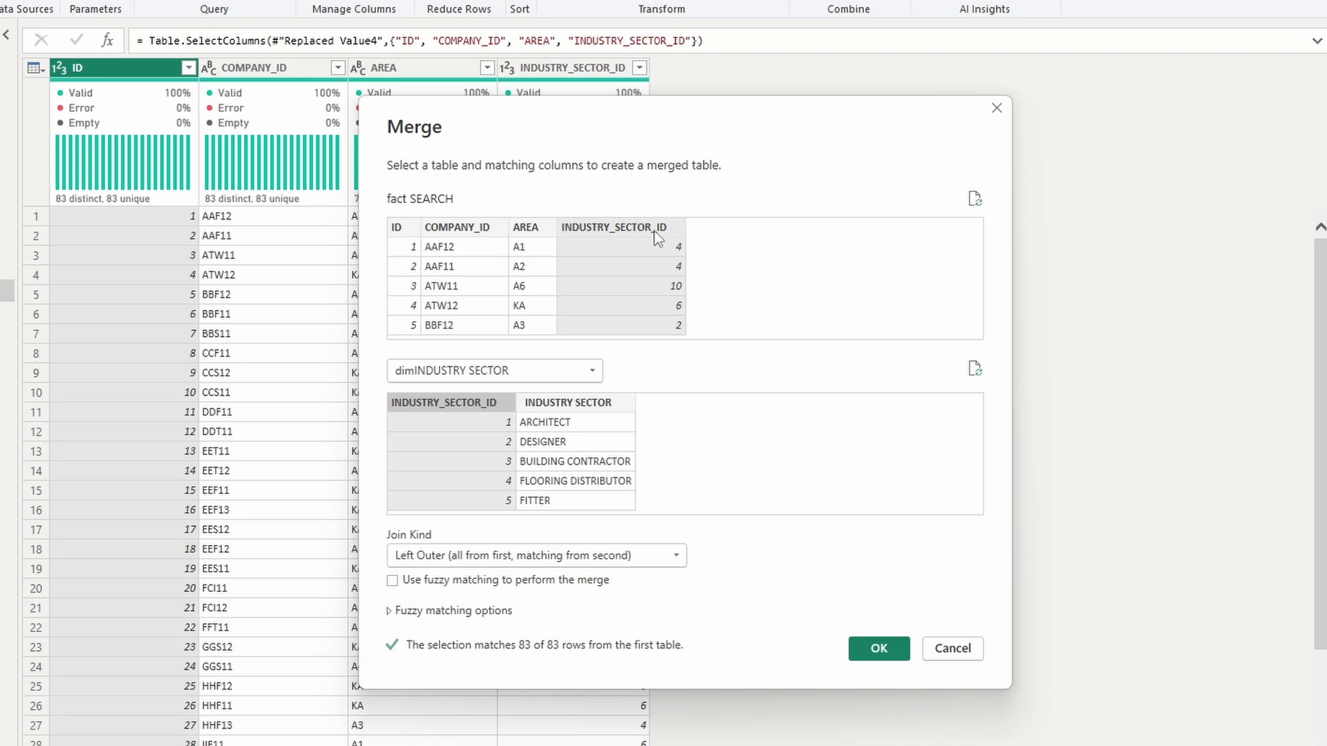
pyautogui.click(878, 648)
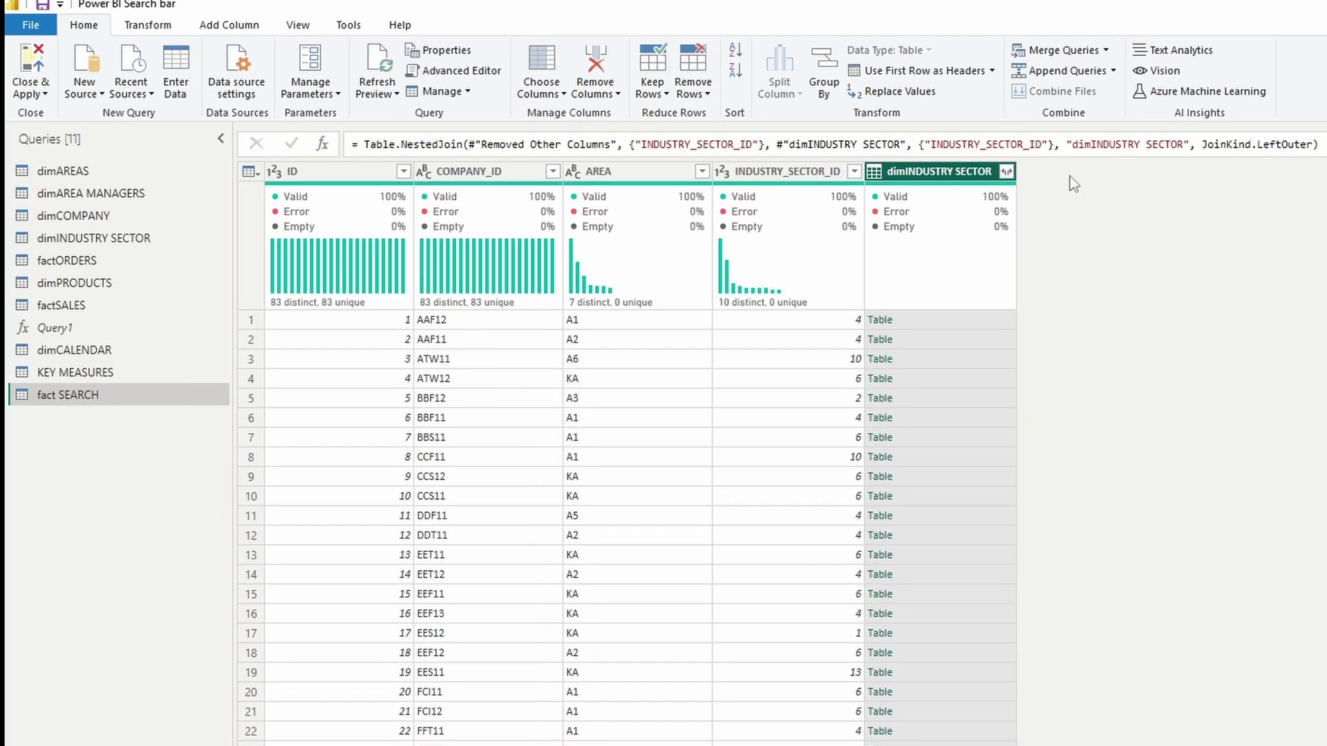
# Expand only the INDUSTRY SECTOR column, without the table-name prefix.
pyautogui.click(1007, 171)
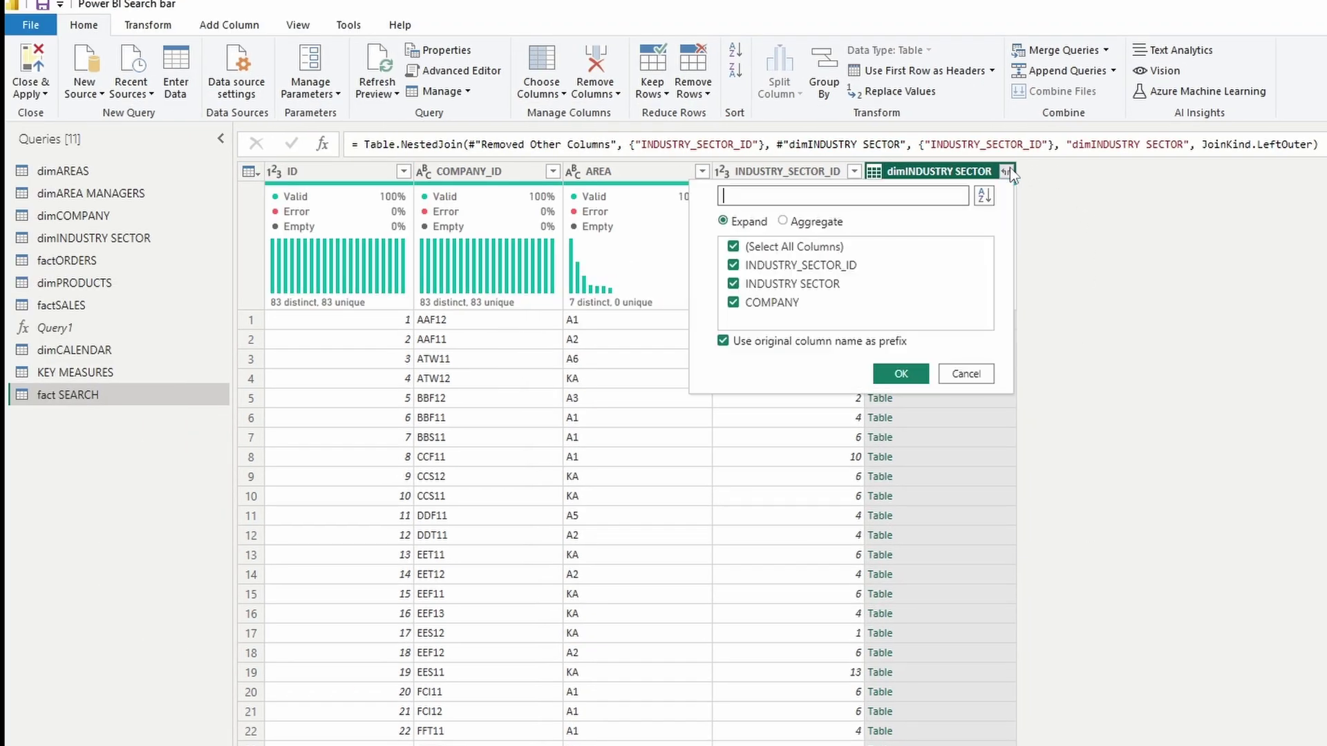
pyautogui.click(772, 344)
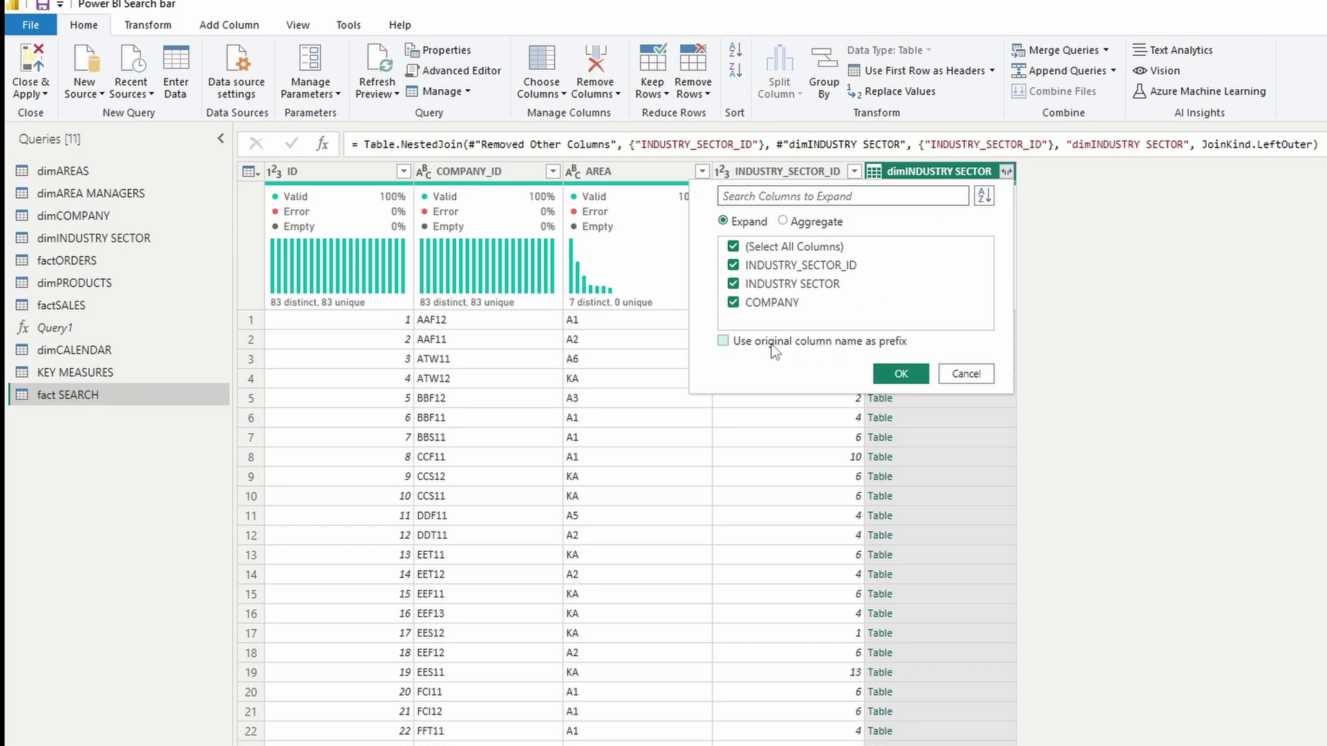
pyautogui.click(733, 247)
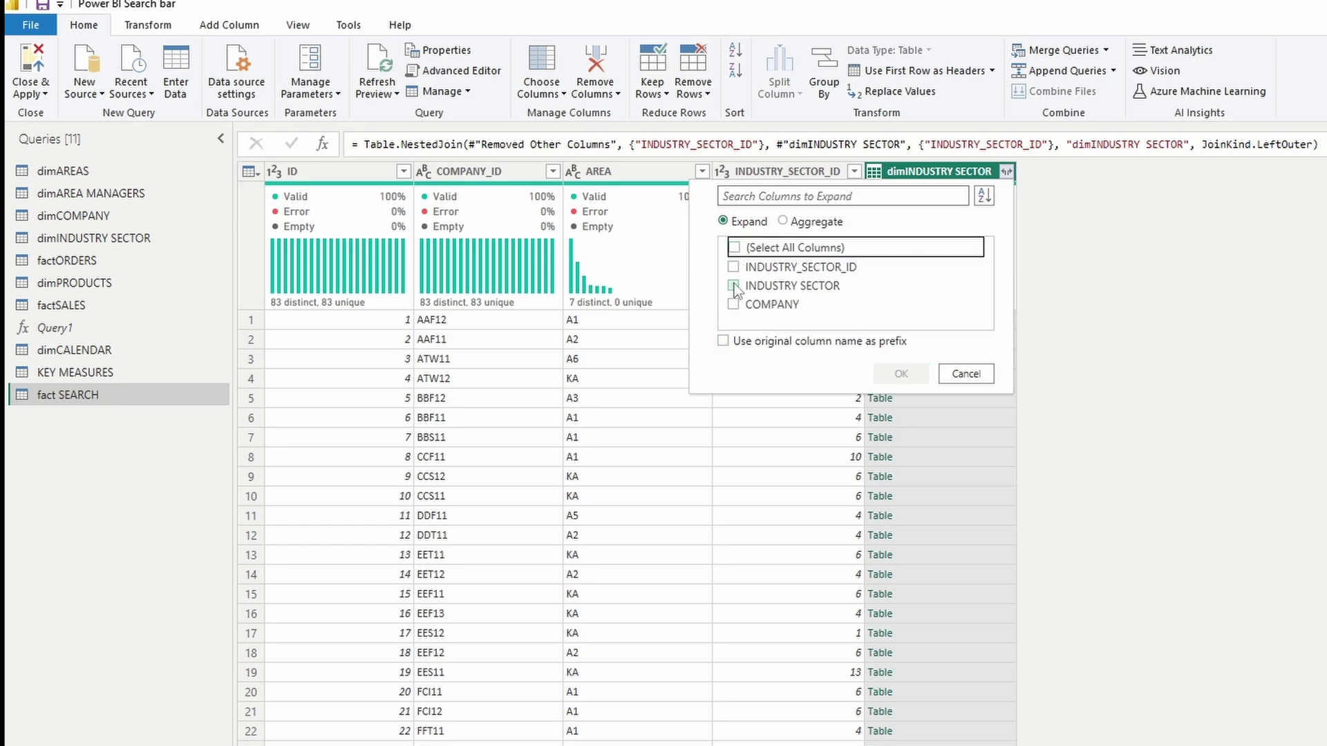
pyautogui.click(734, 285)
pyautogui.click(901, 373)
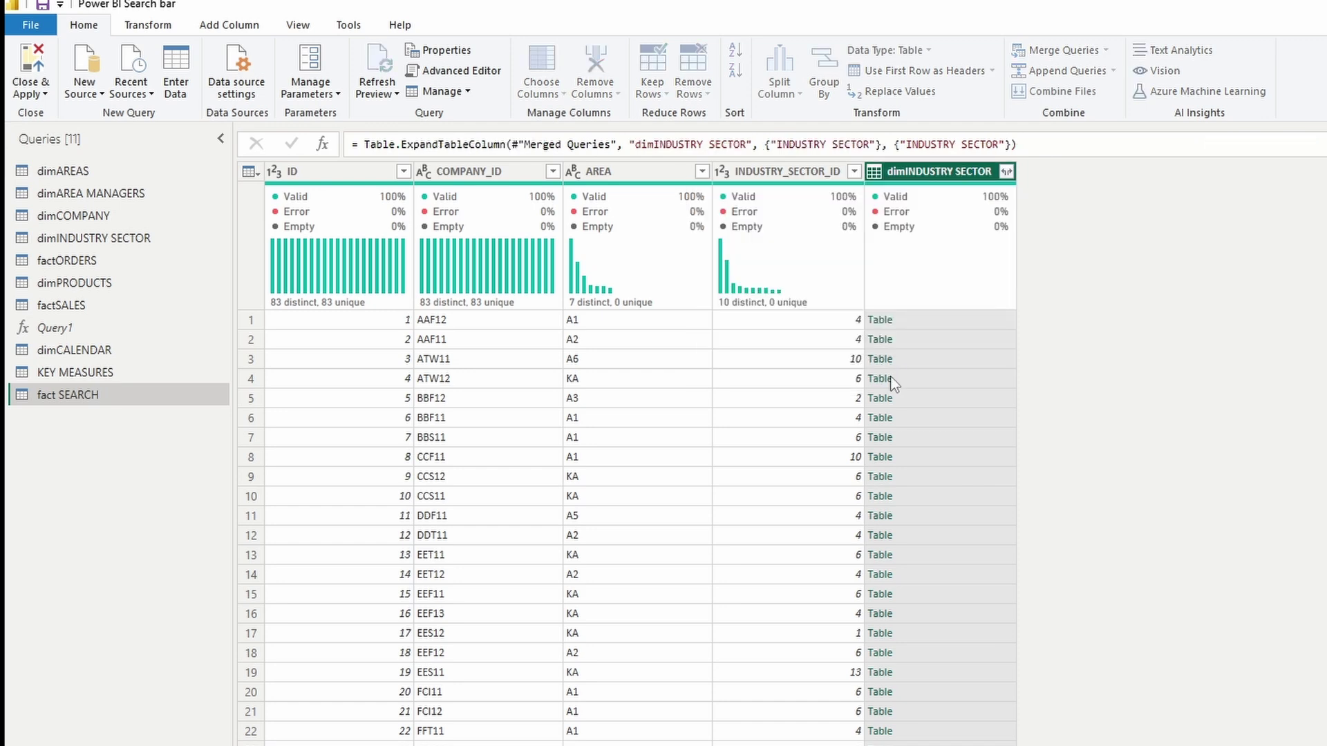
pyautogui.rightClick(791, 173)
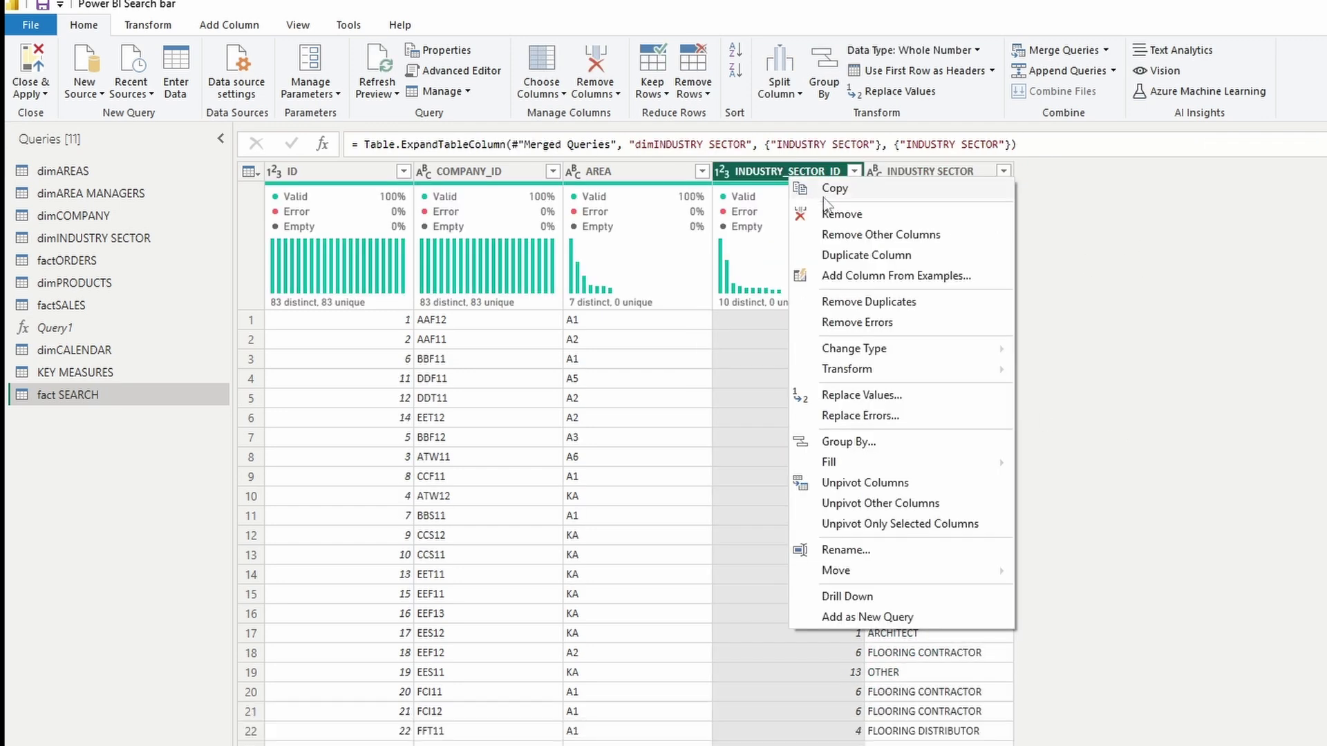
# Remove INDUSTRY_SECTOR_ID, unpivot COMPANY_ID, AREA and INDUSTRY SECTOR, and delete the Attribute column.
pyautogui.click(847, 220)
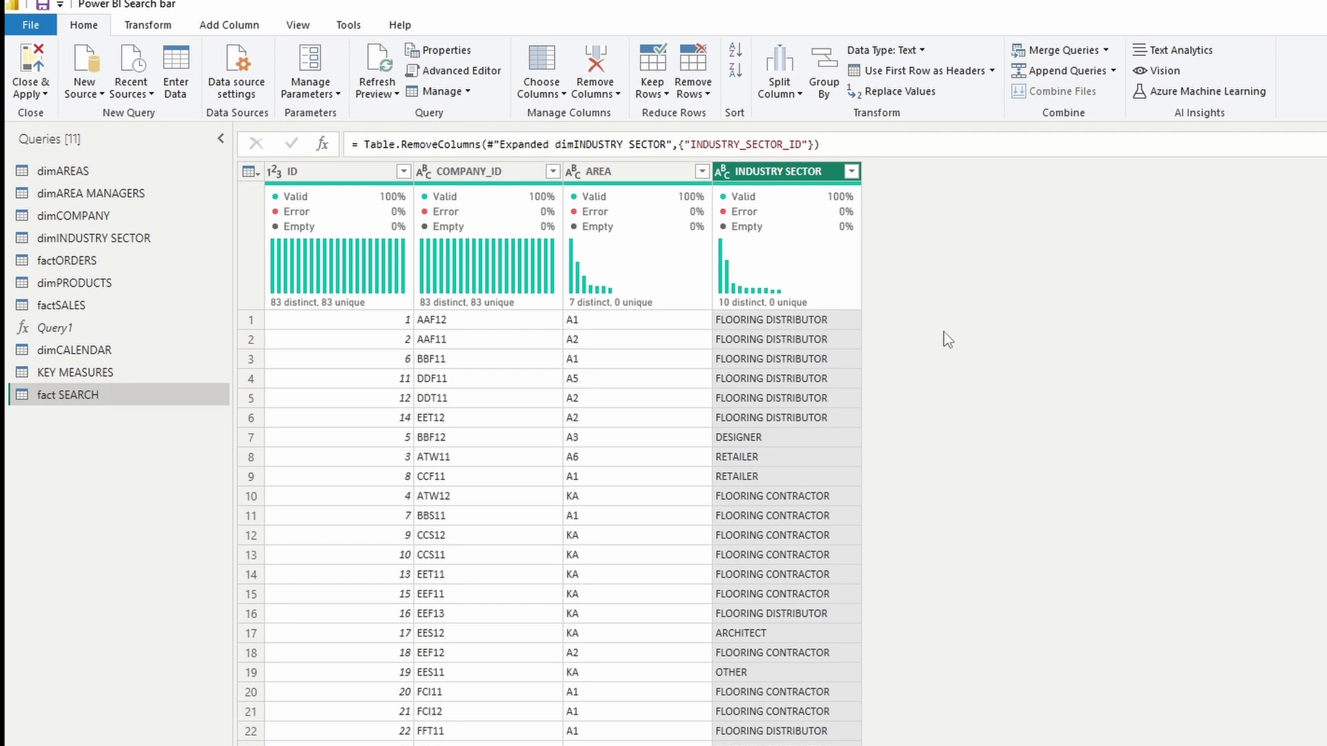
pyautogui.keyDown('shift'); pyautogui.click(496, 174); pyautogui.keyUp('shift')
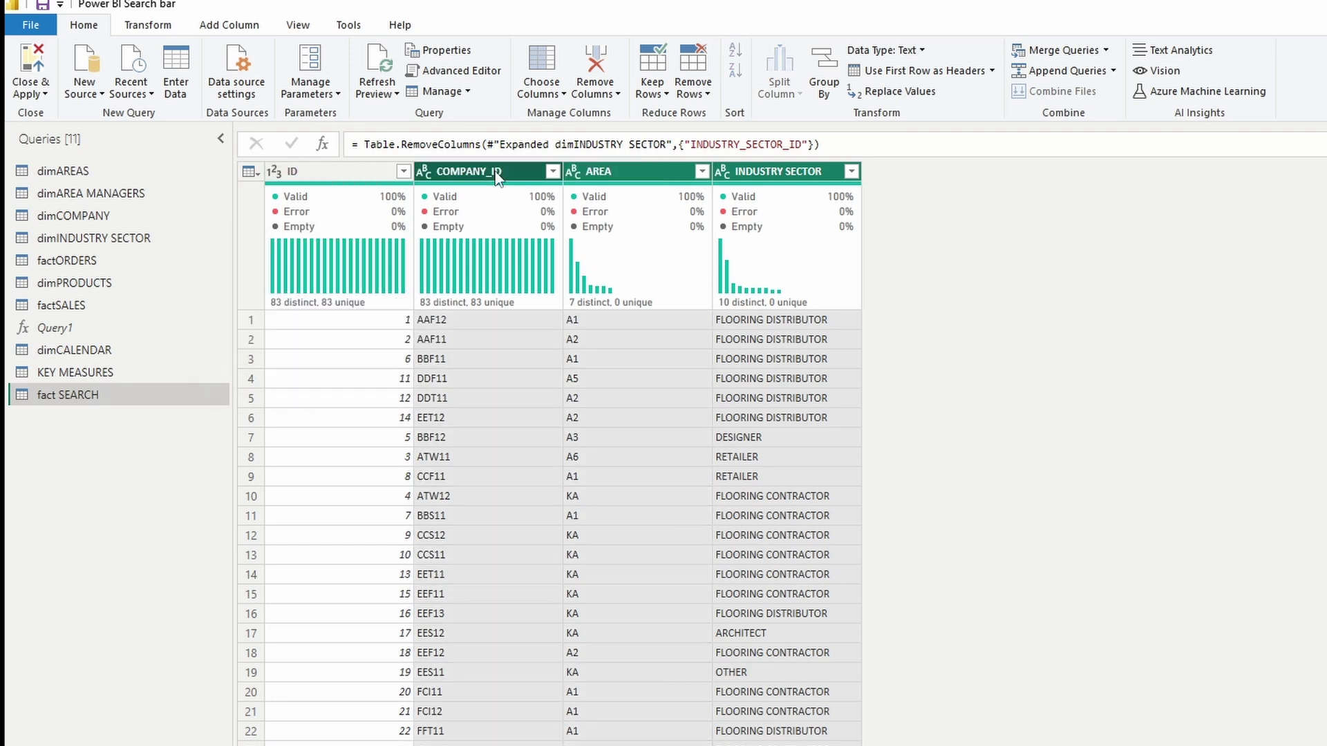
pyautogui.rightClick(497, 176)
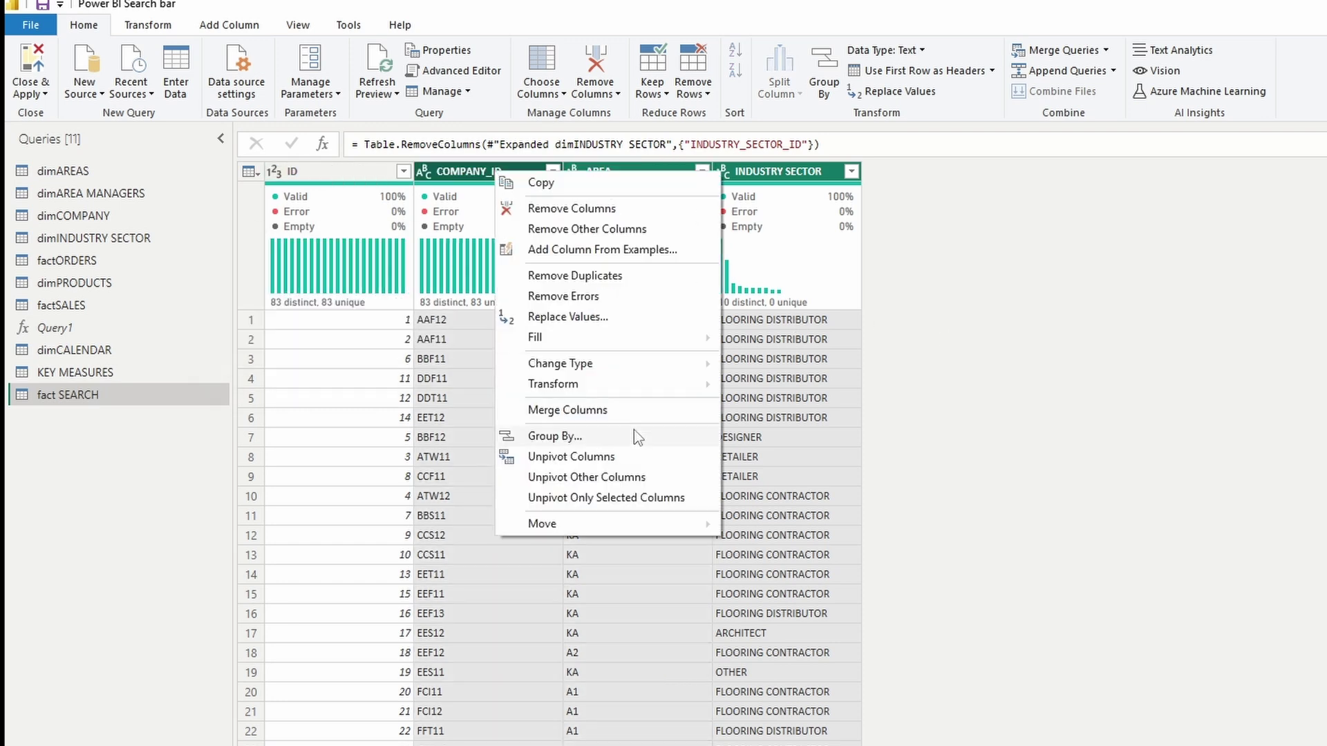
pyautogui.click(571, 456)
pyautogui.click(484, 174)
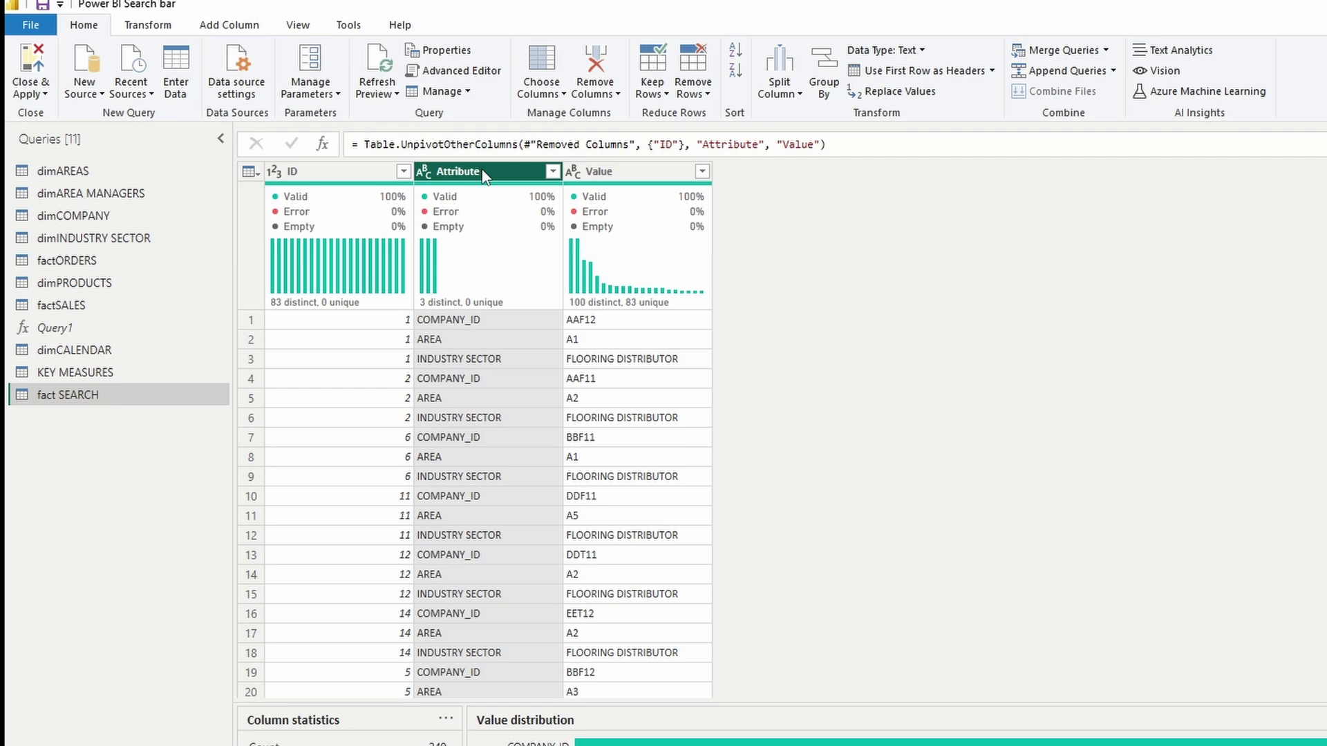
pyautogui.press('Delete')
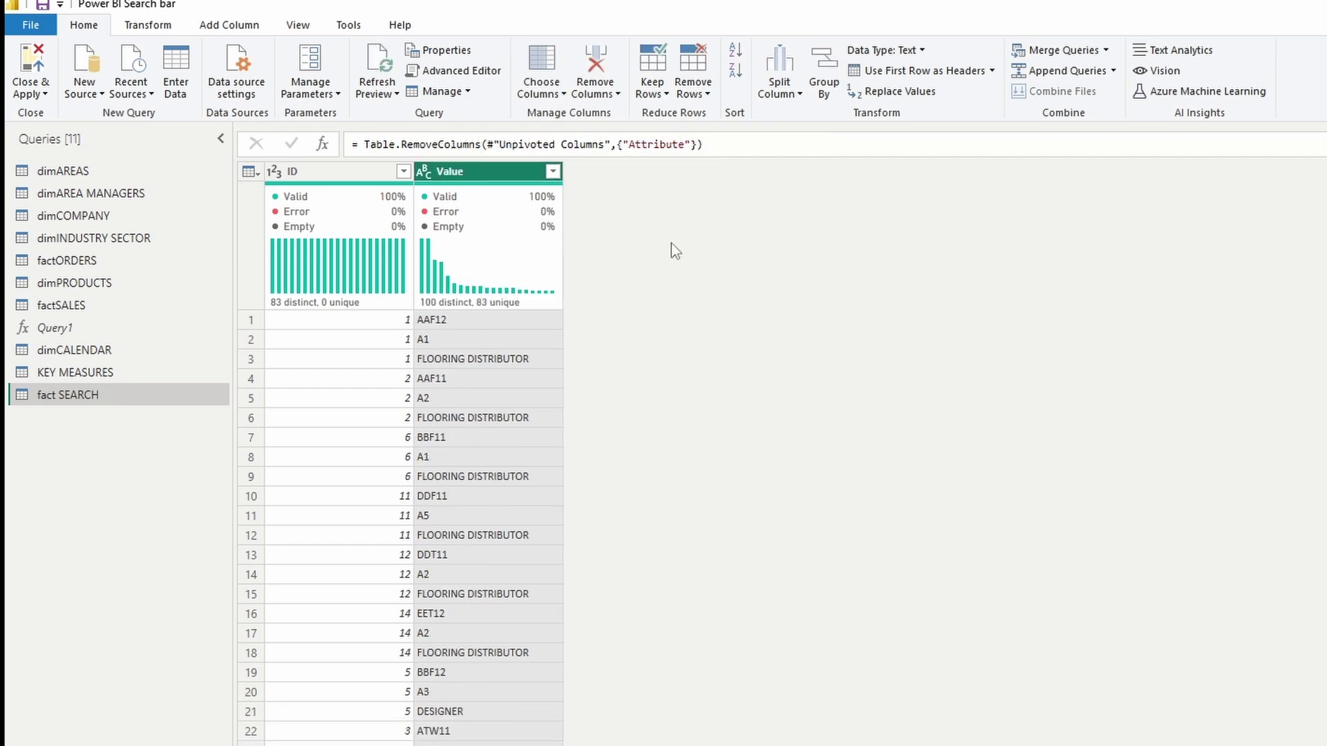
# Rename the Value column to SEARCH and Close & Apply the query changes.
pyautogui.doubleClick(451, 173)
pyautogui.write('SEARCH')
pyautogui.press('Return')
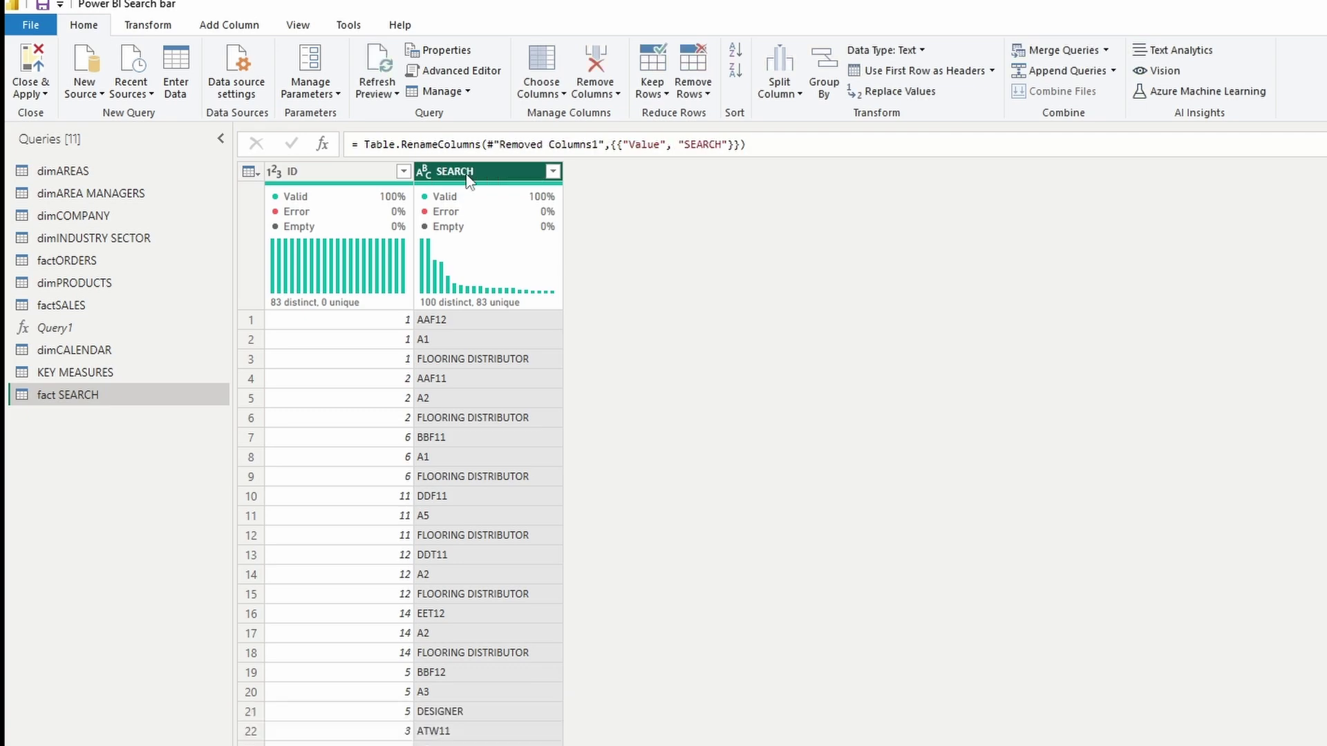
pyautogui.click(35, 66)
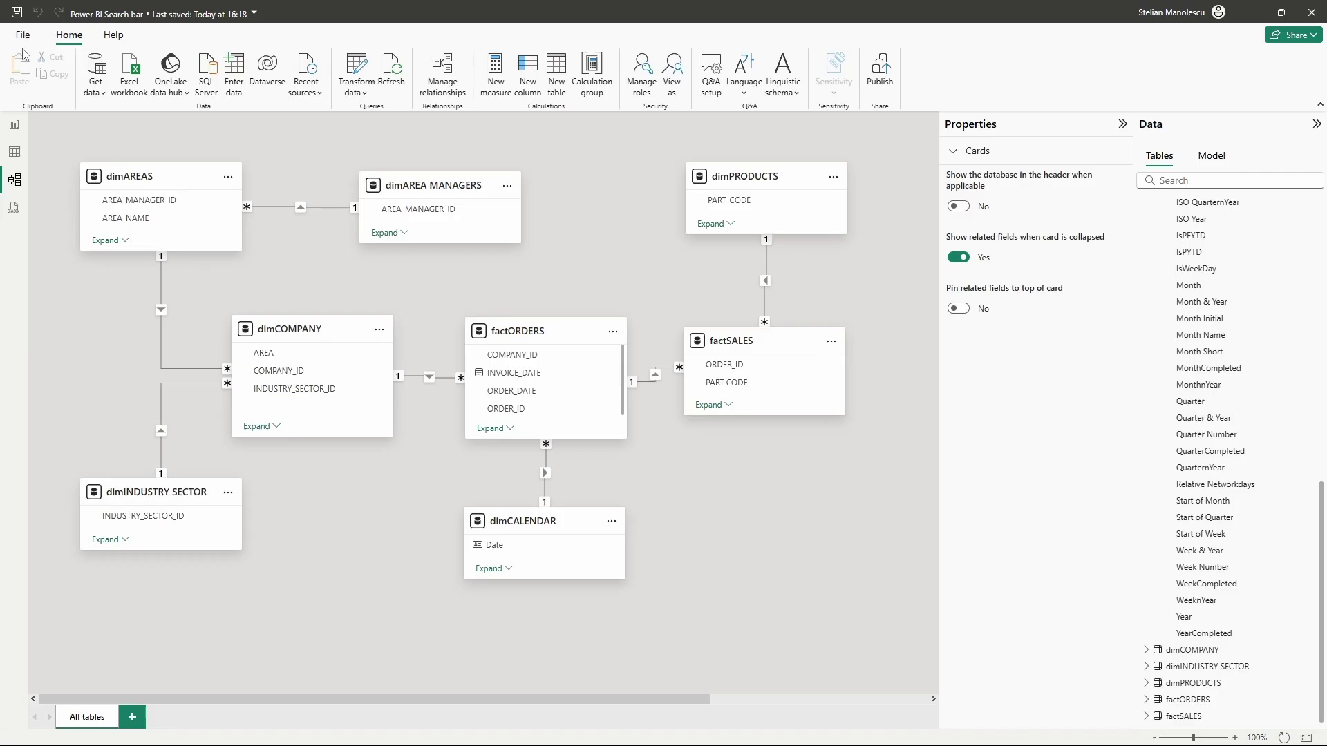
# Place the fact SEARCH card below dimCOMPANY and expand dimCOMPANY's field list.
pyautogui.moveTo(800, 347); pyautogui.dragTo(79, 517)
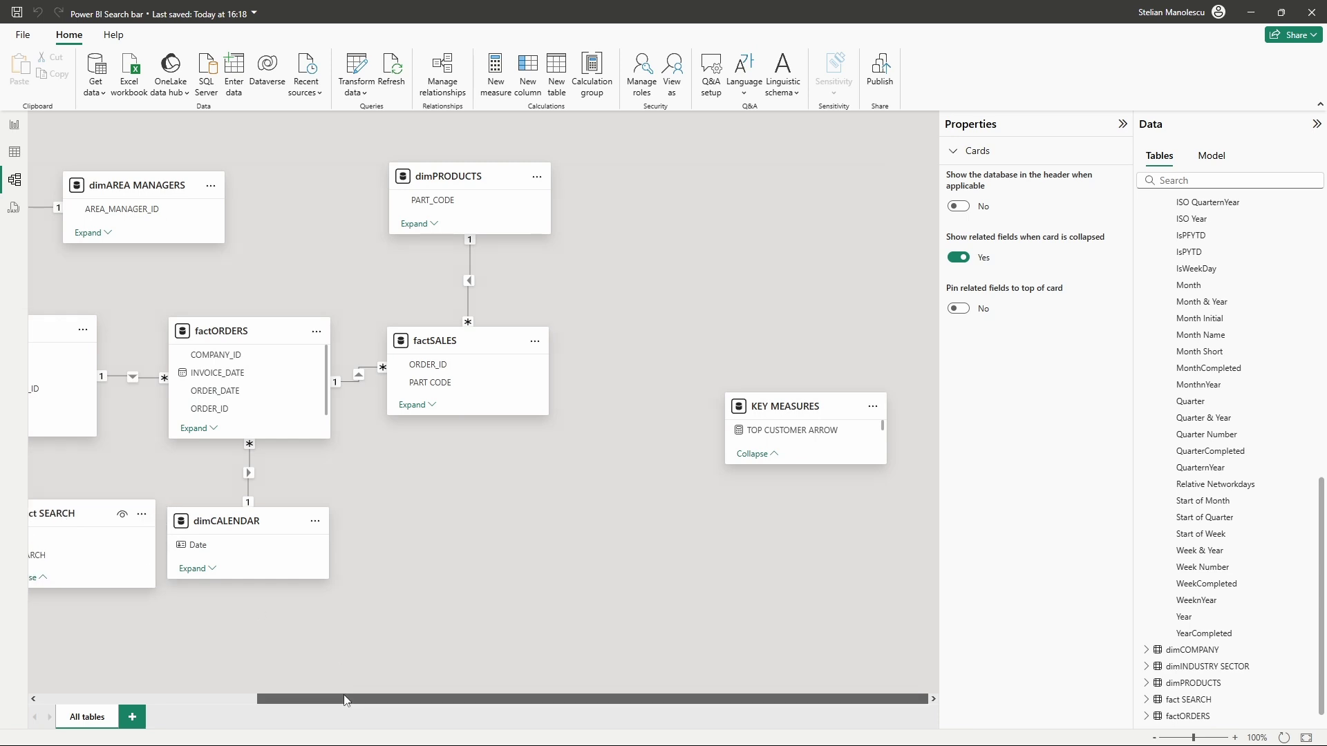
pyautogui.moveTo(364, 698); pyautogui.dragTo(117, 685)
pyautogui.moveTo(379, 515); pyautogui.dragTo(379, 604)
pyautogui.click(262, 426)
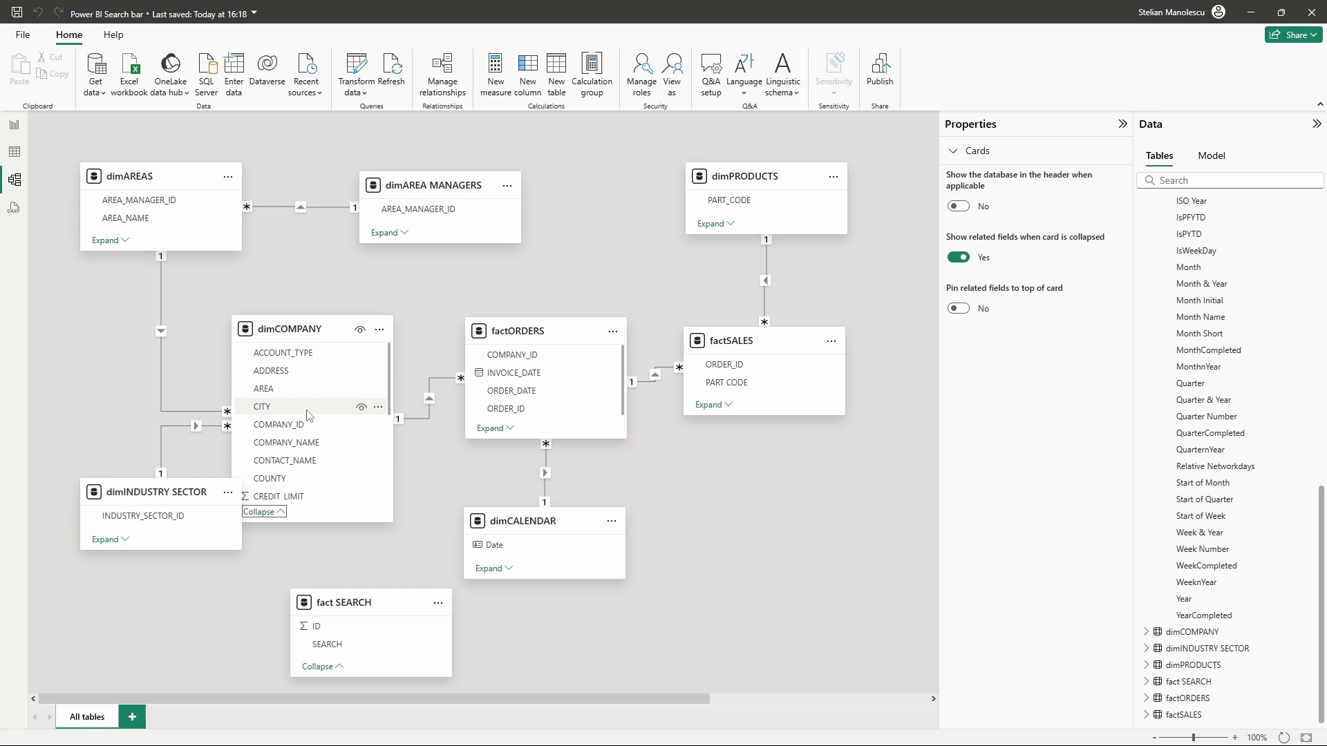
pyautogui.scroll(-3, 309, 415)
# Link fact SEARCH ID to dimCOMPANY ID with Both cross-filter direction, save, and return to Report view.
pyautogui.moveTo(332, 630); pyautogui.dragTo(289, 388)
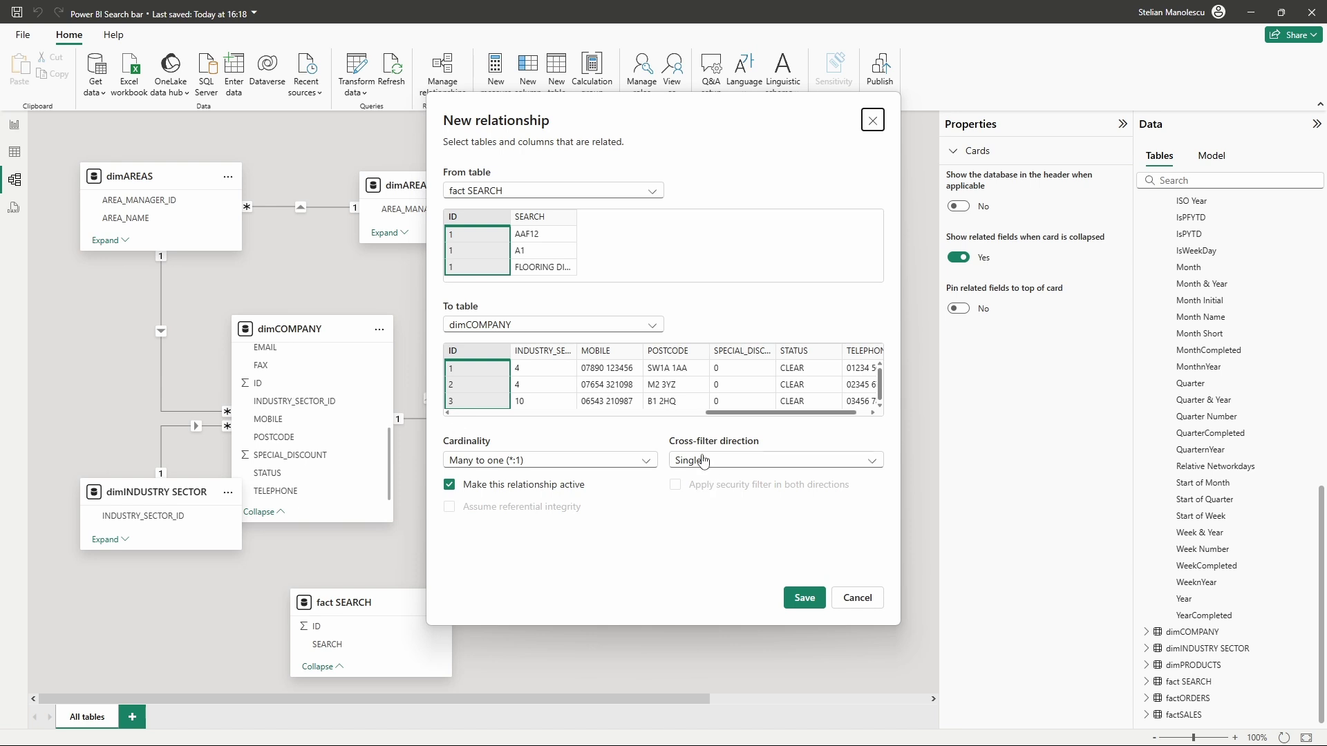
pyautogui.click(709, 464)
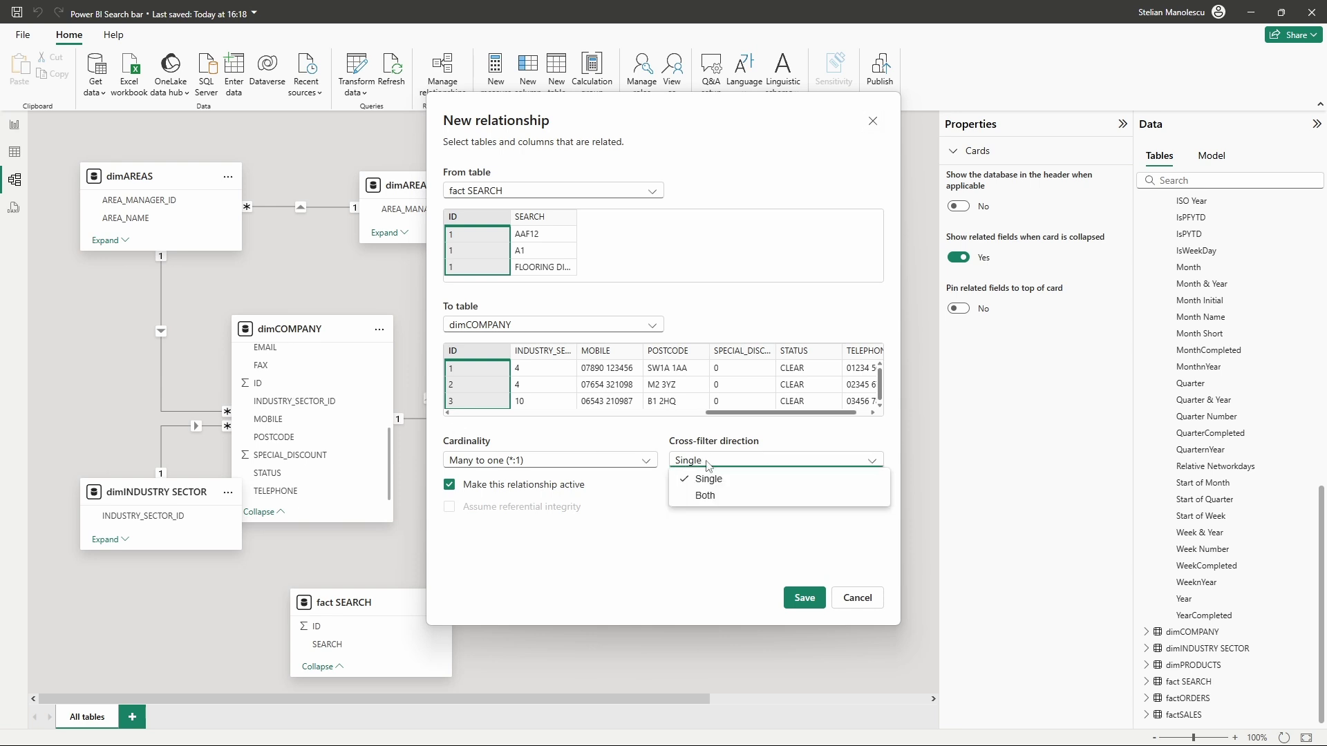
pyautogui.click(730, 497)
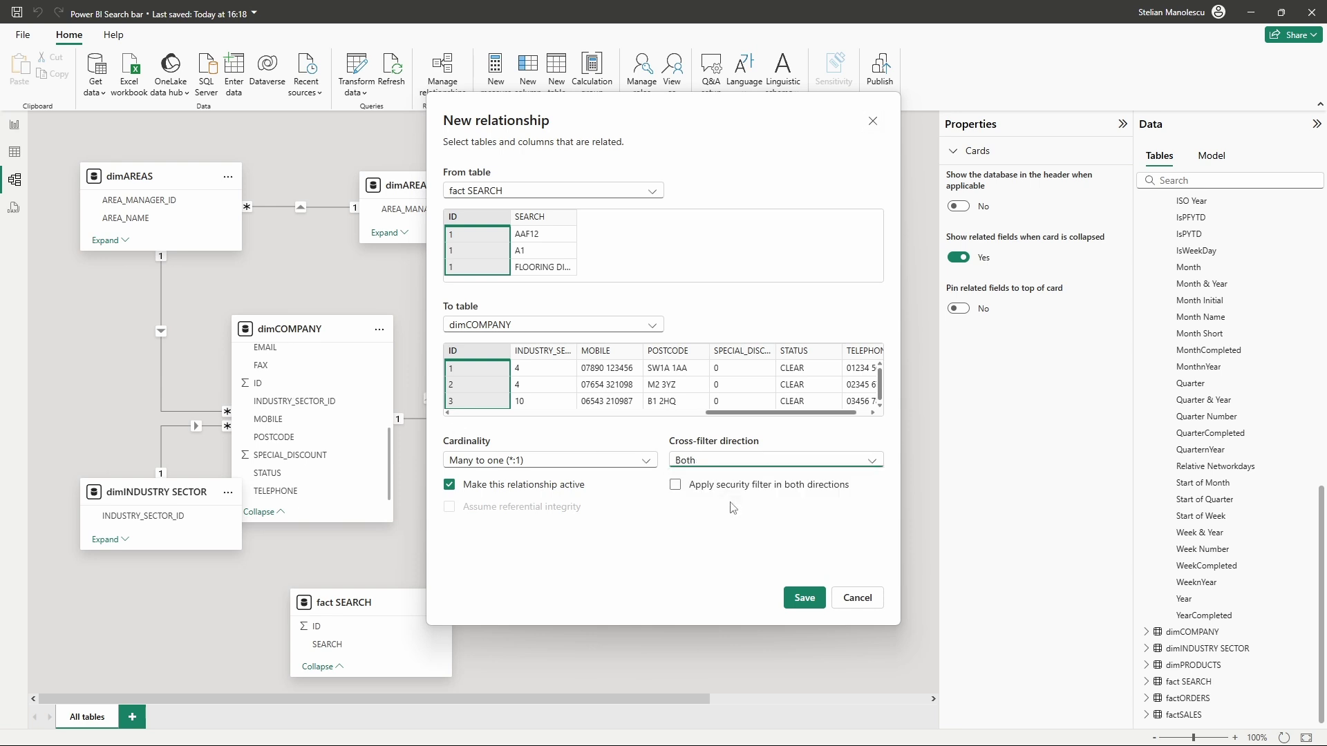
pyautogui.click(806, 599)
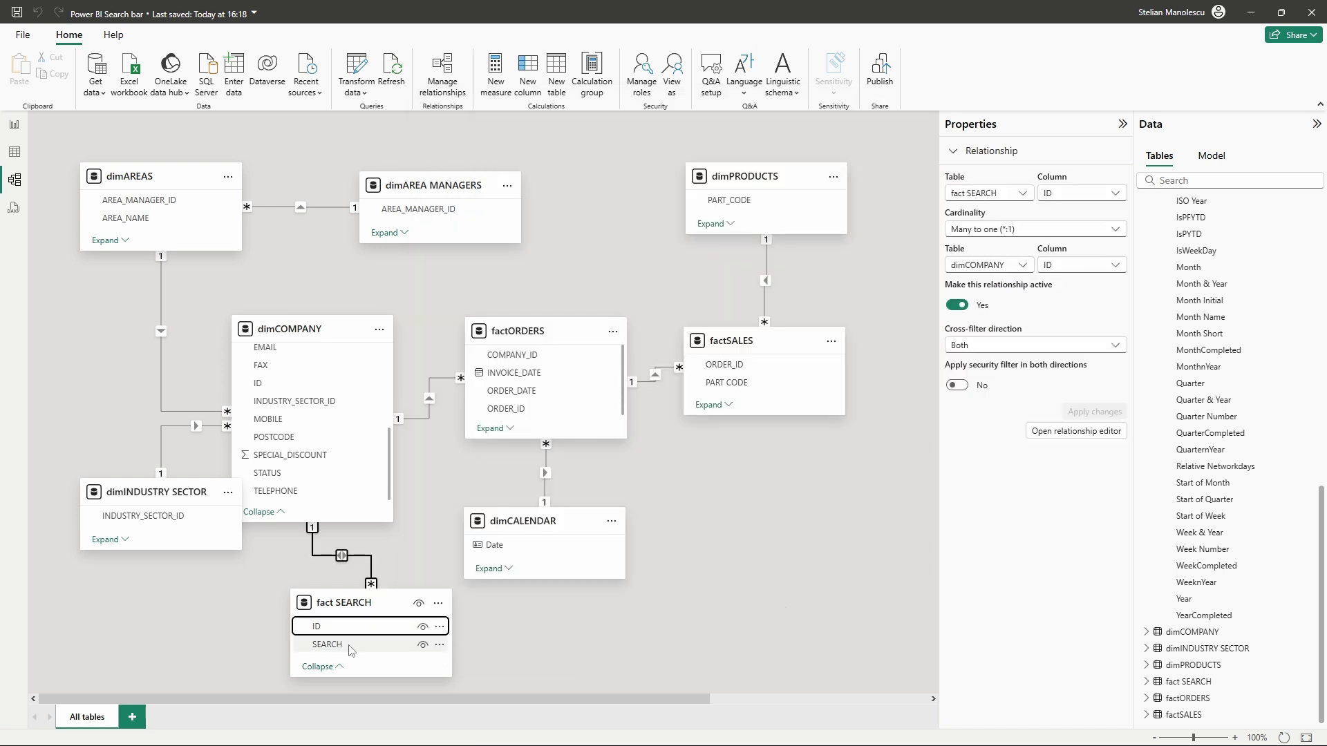
pyautogui.click(536, 641)
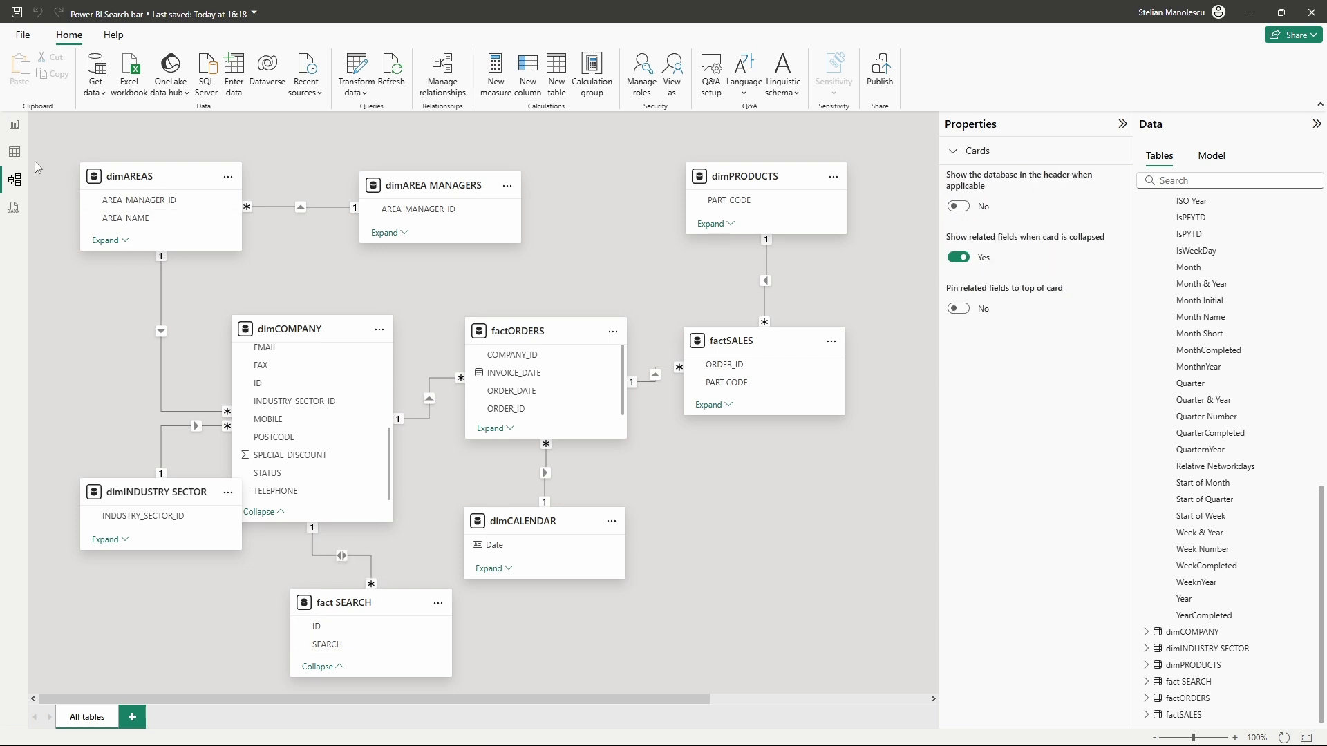
pyautogui.click(13, 130)
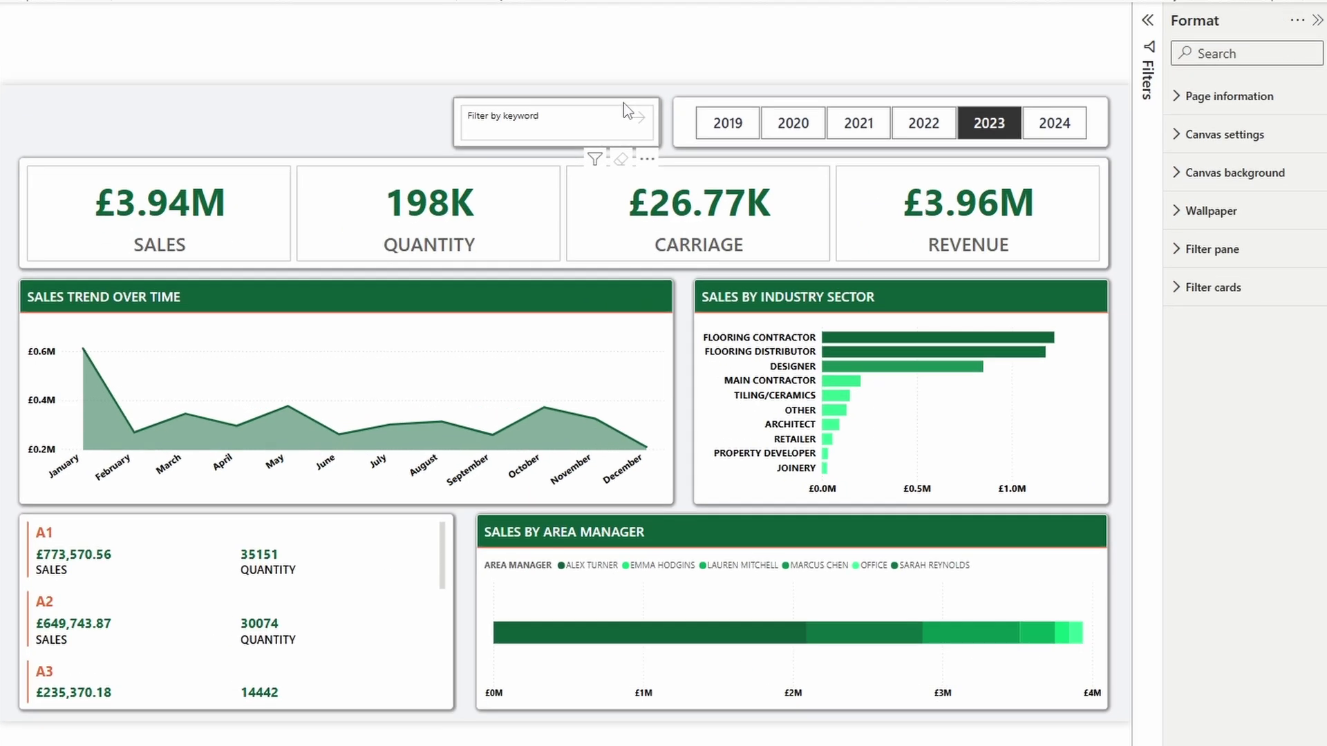
# Set the keyword slicer's field to the SEARCH column of fact SEARCH.
pyautogui.click(443, 197)
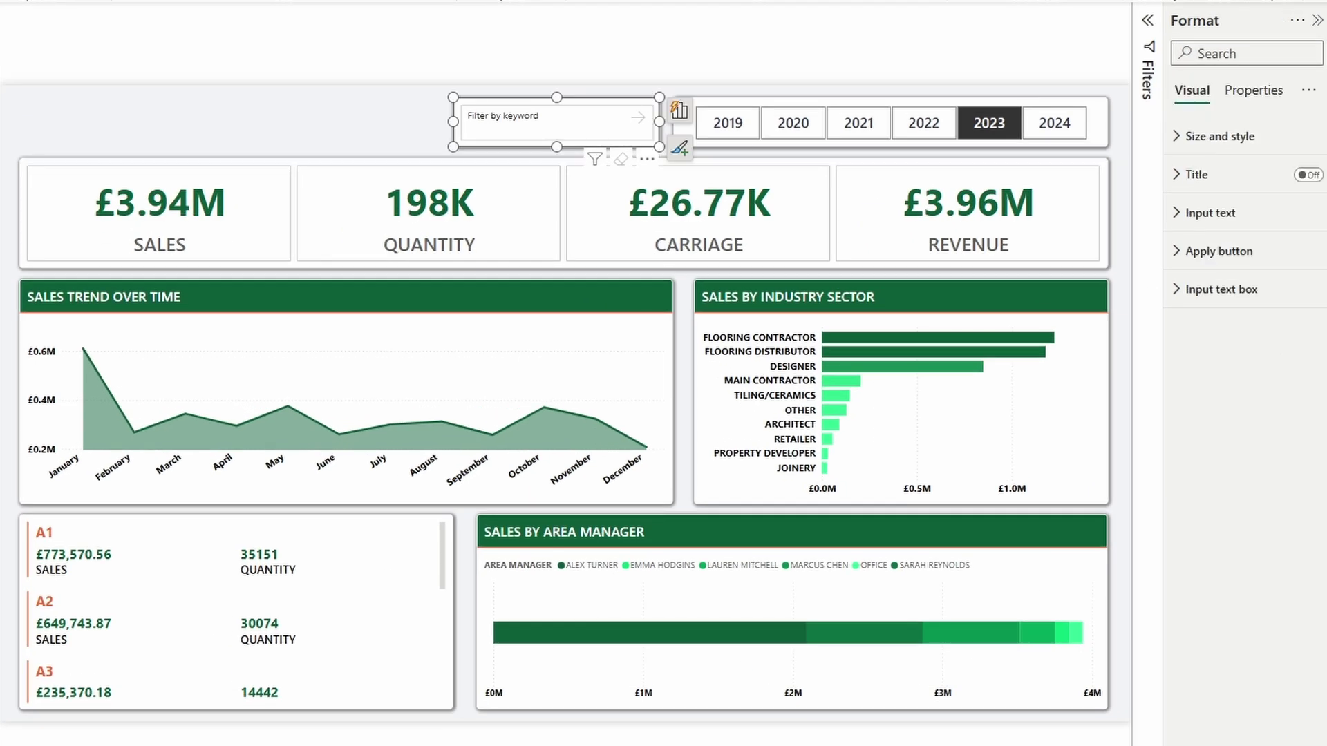
pyautogui.click(1326, 302)
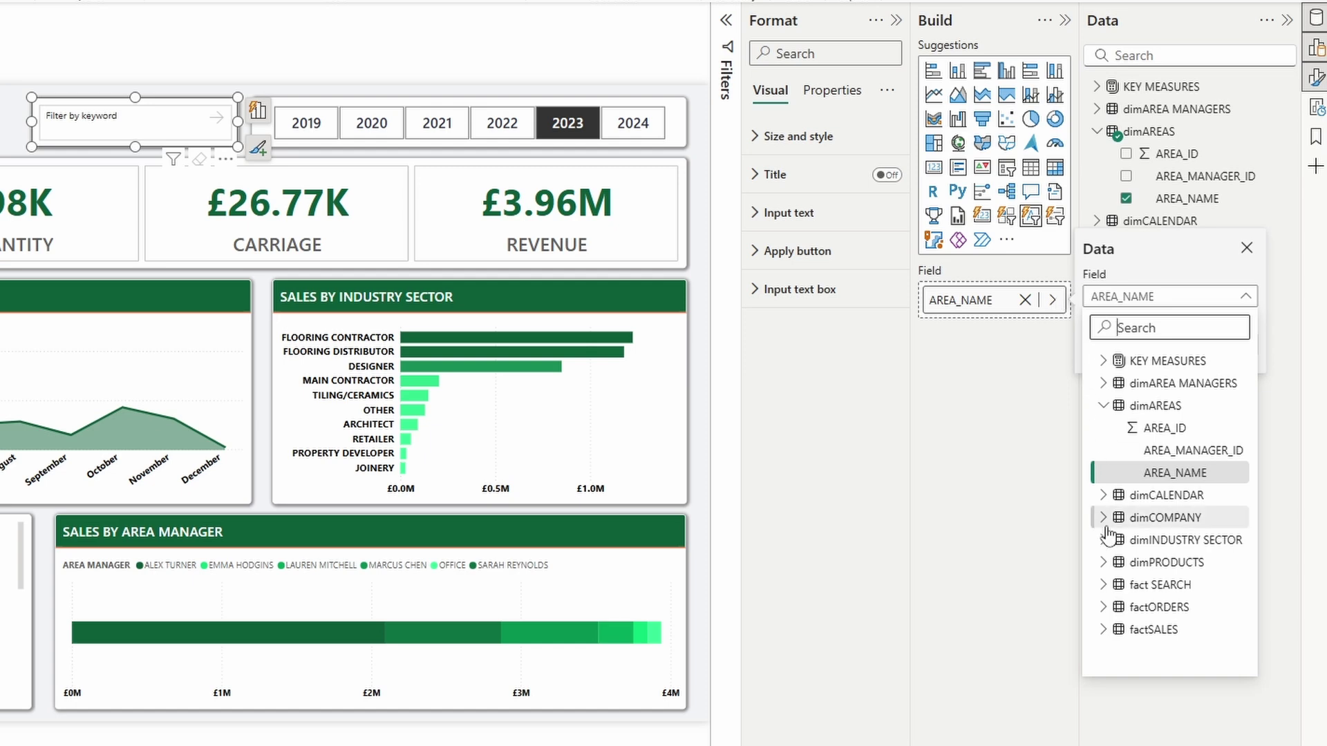
pyautogui.click(1105, 586)
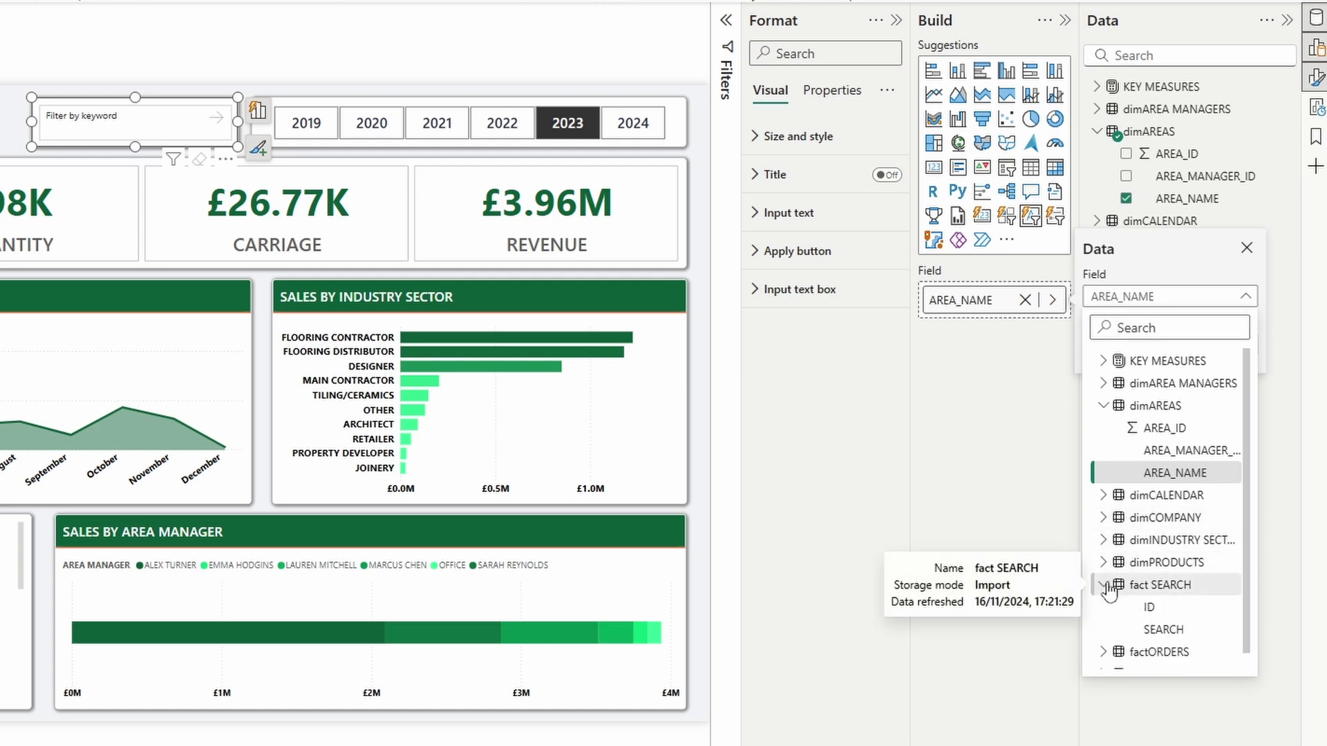
pyautogui.click(1164, 630)
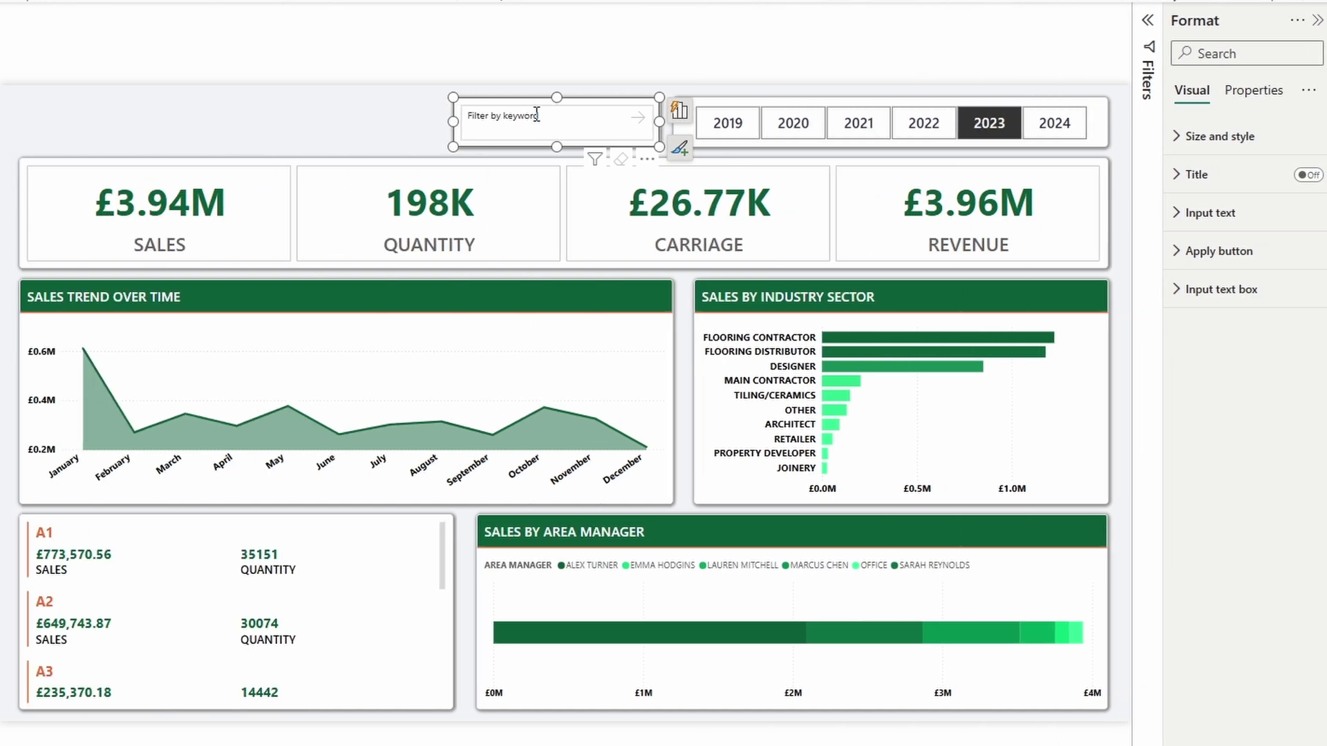
# Test the slicer with keywords sa2, aaf11 and flooring, clearing each afterwards.
pyautogui.click(115, 115)
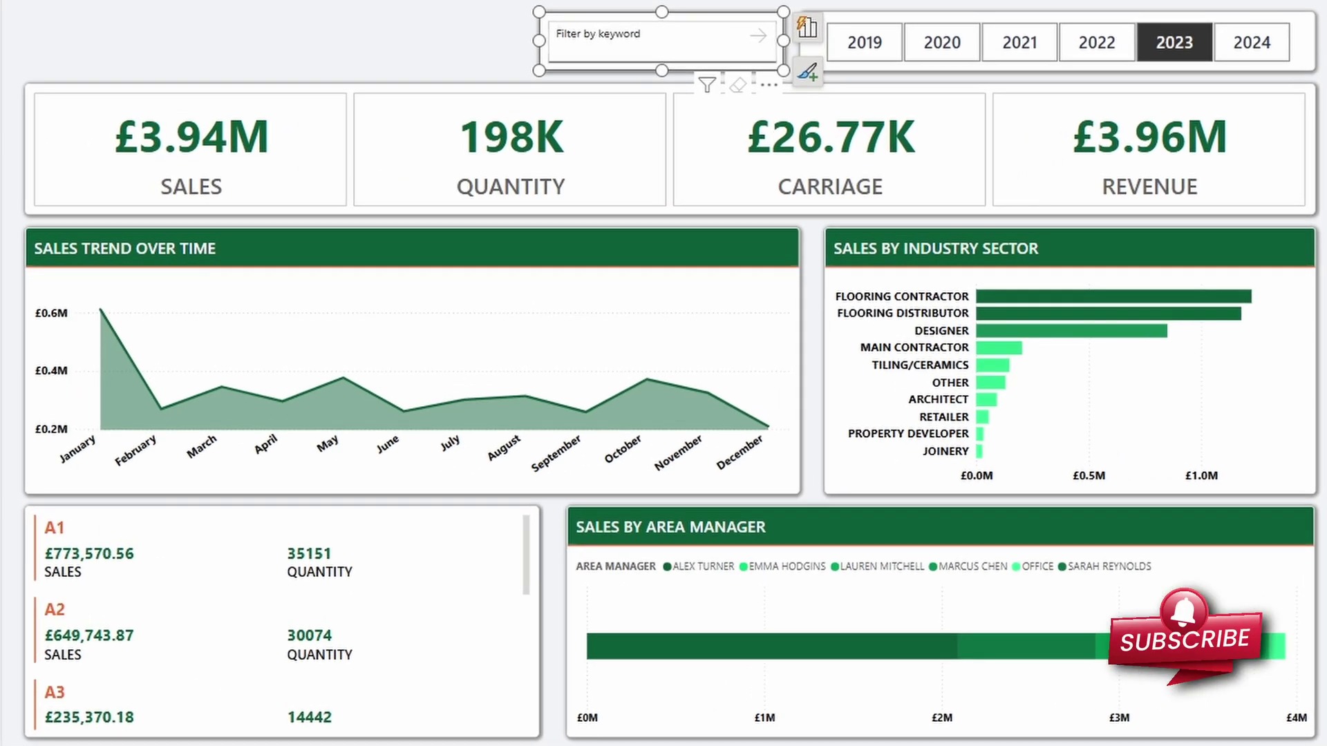
pyautogui.write('s')
pyautogui.write('a2')
pyautogui.press('Return')
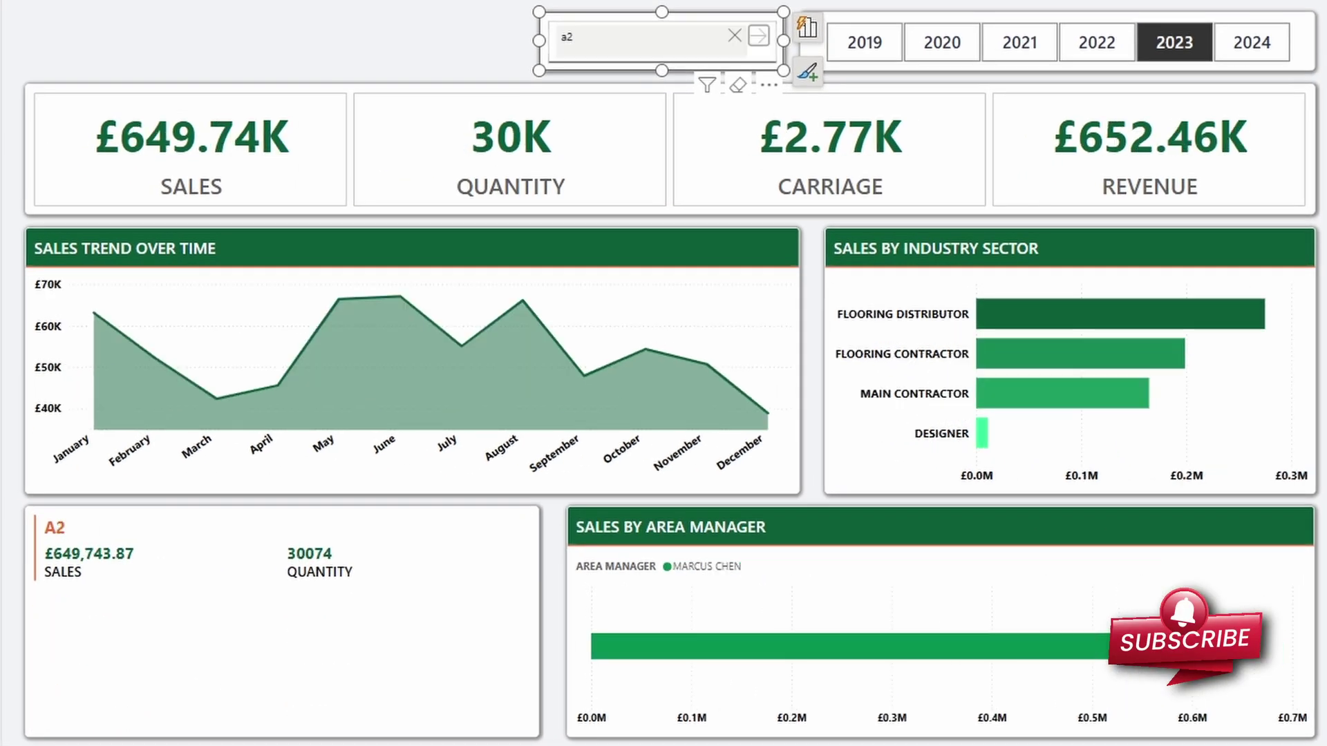
pyautogui.click(734, 36)
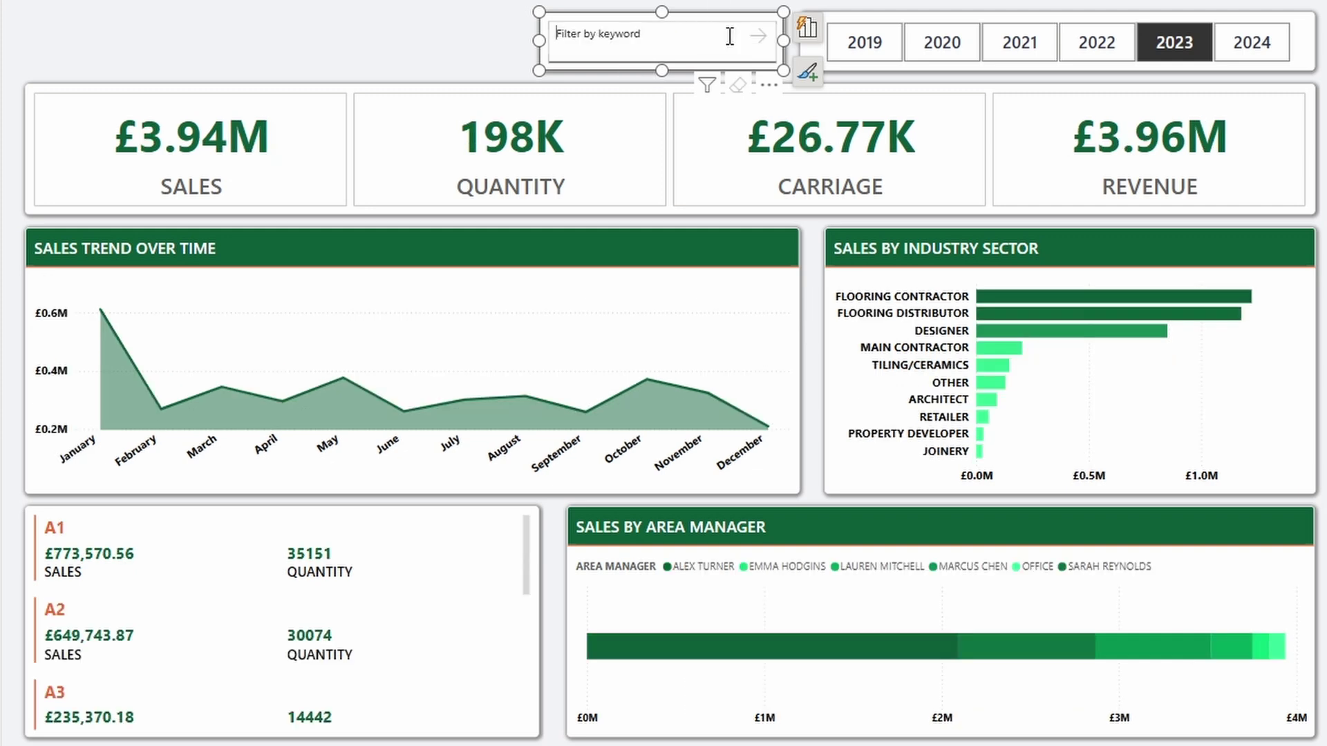
pyautogui.write('aaf11')
pyautogui.press('Return')
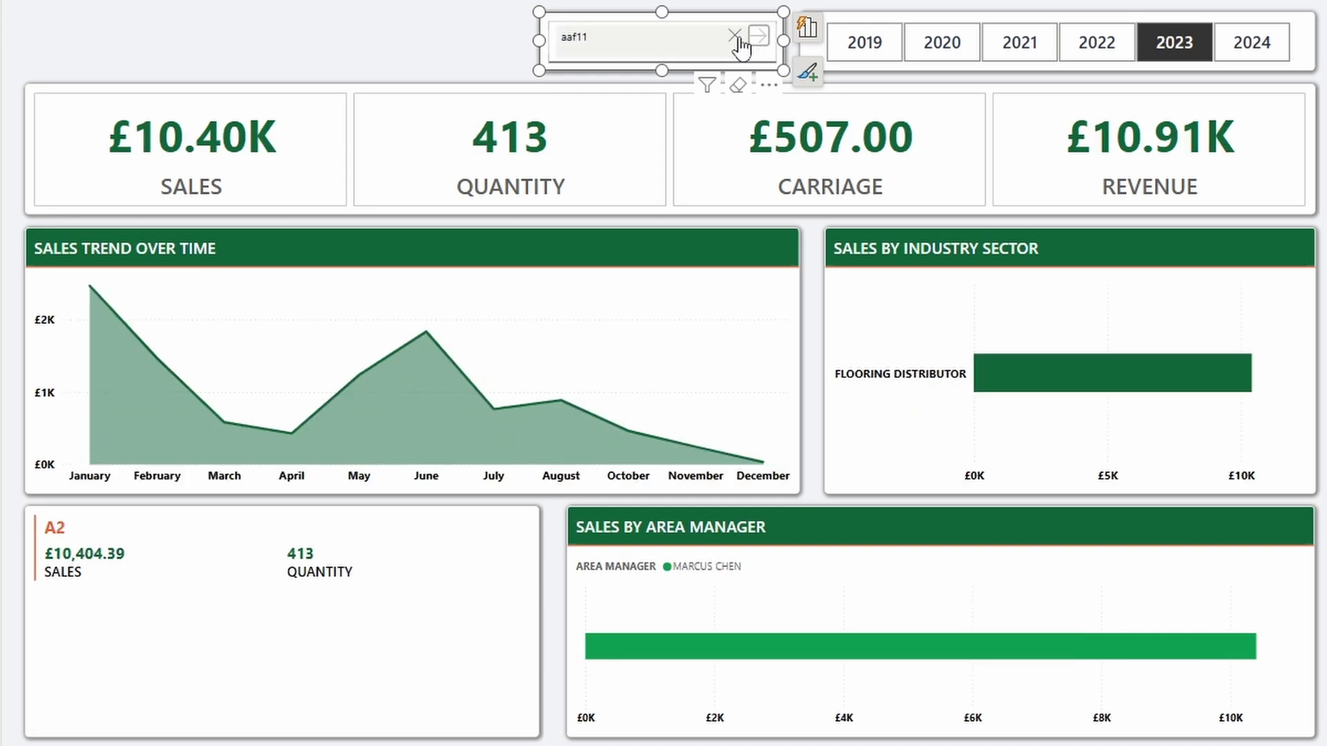
pyautogui.click(733, 37)
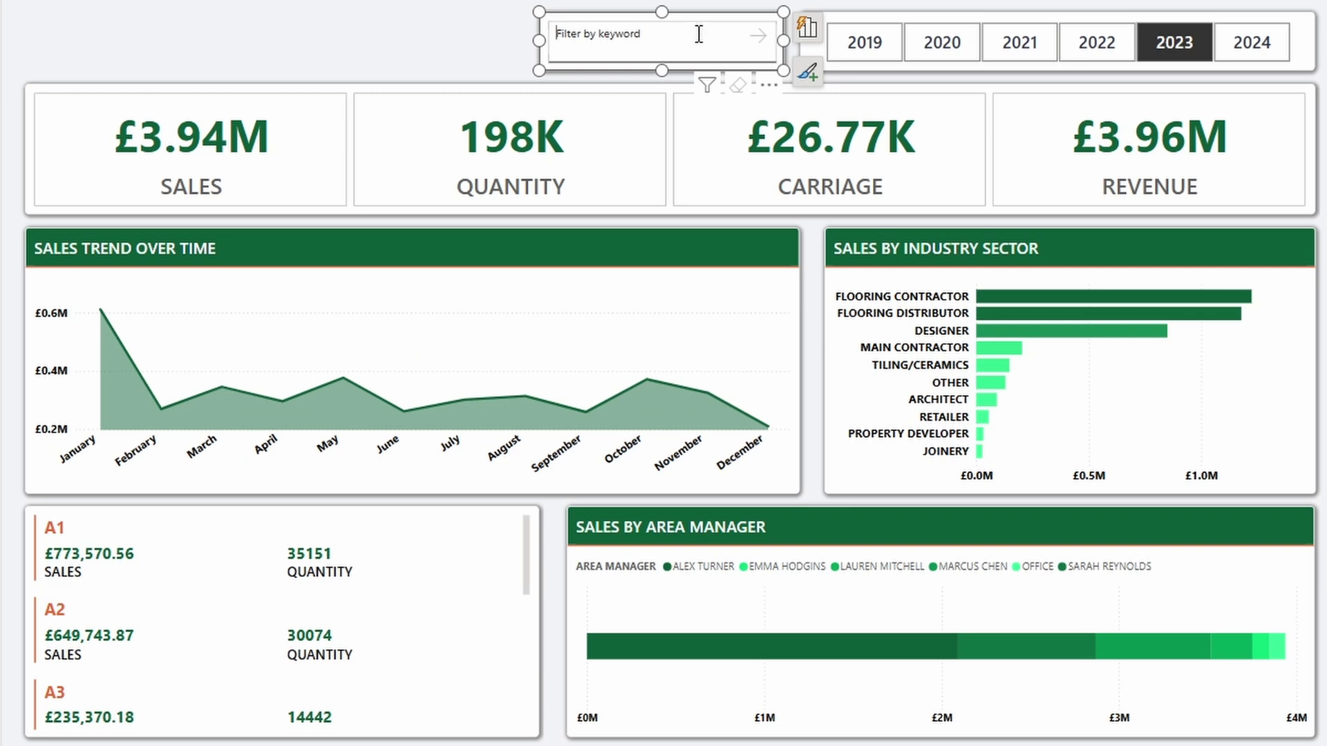
pyautogui.write('flooring')
pyautogui.press('Return')
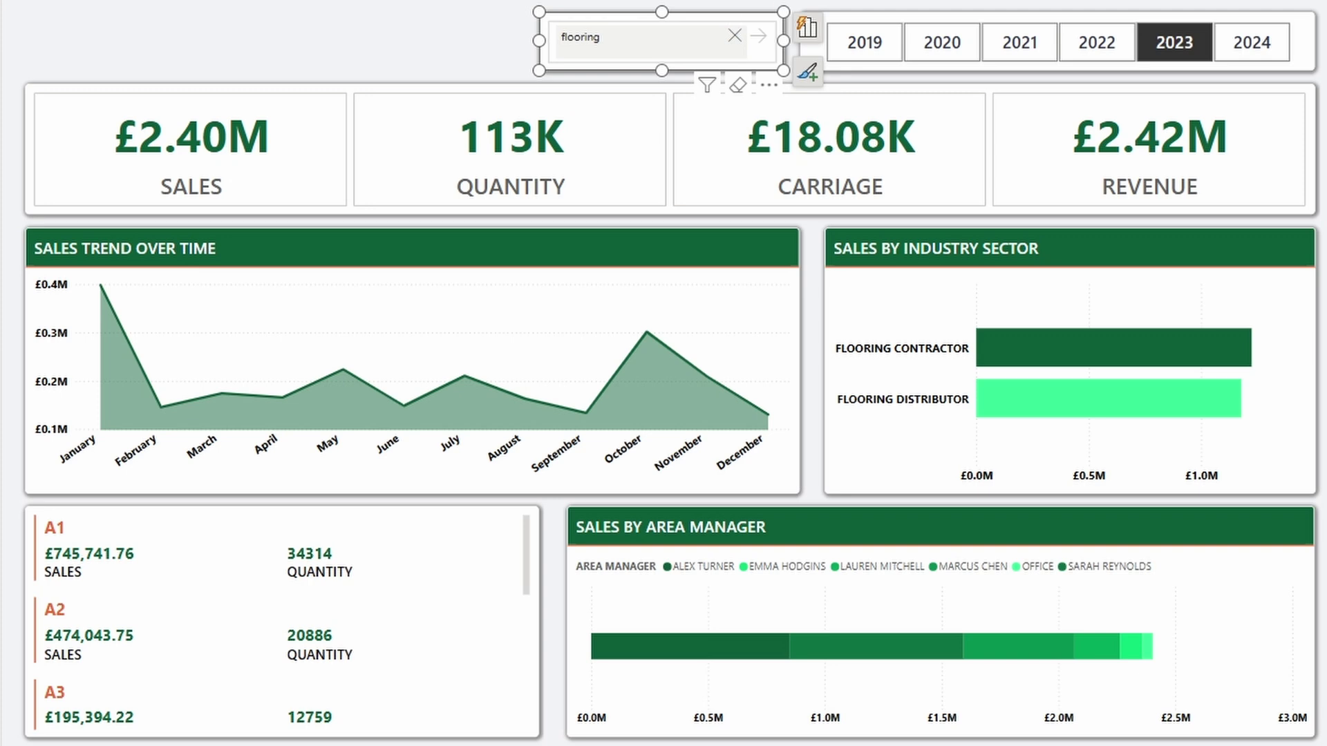
pyautogui.click(734, 35)
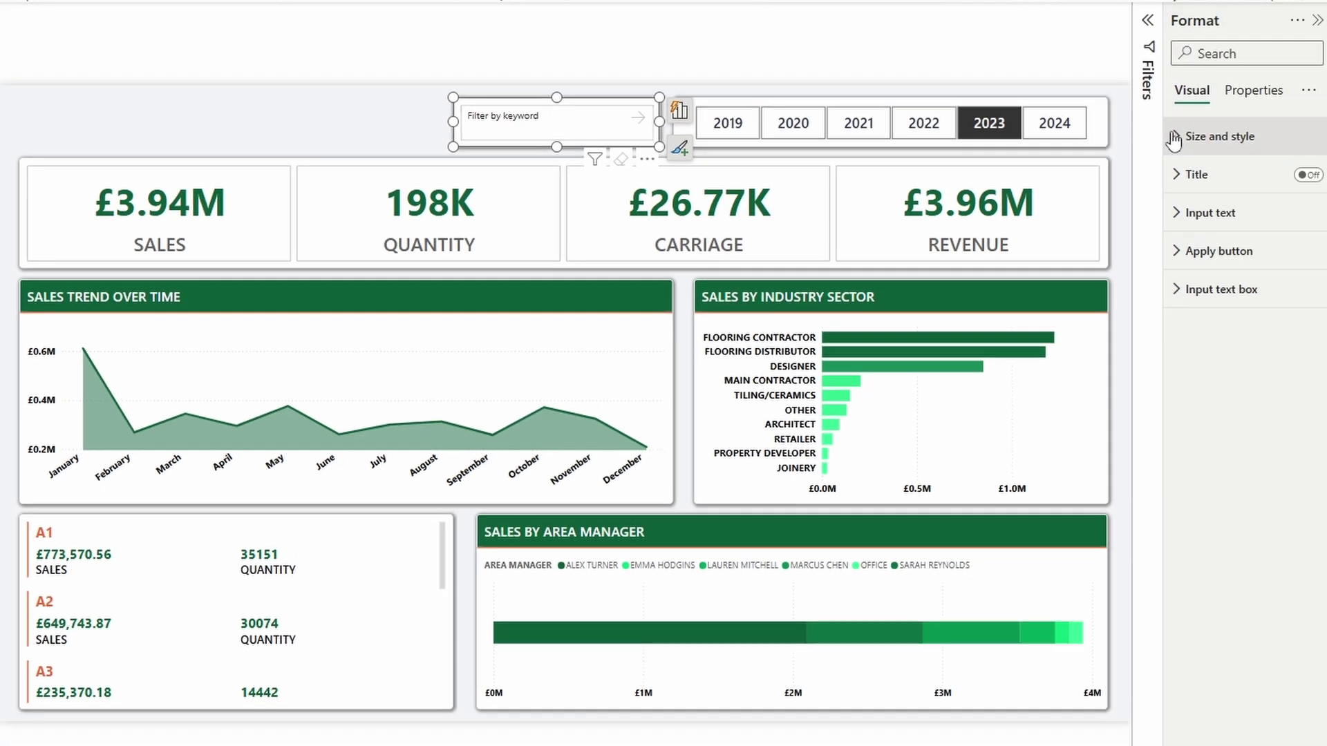
# Give the slicer a light border colour with 30 px rounded corners.
pyautogui.click(1174, 140)
pyautogui.click(1186, 491)
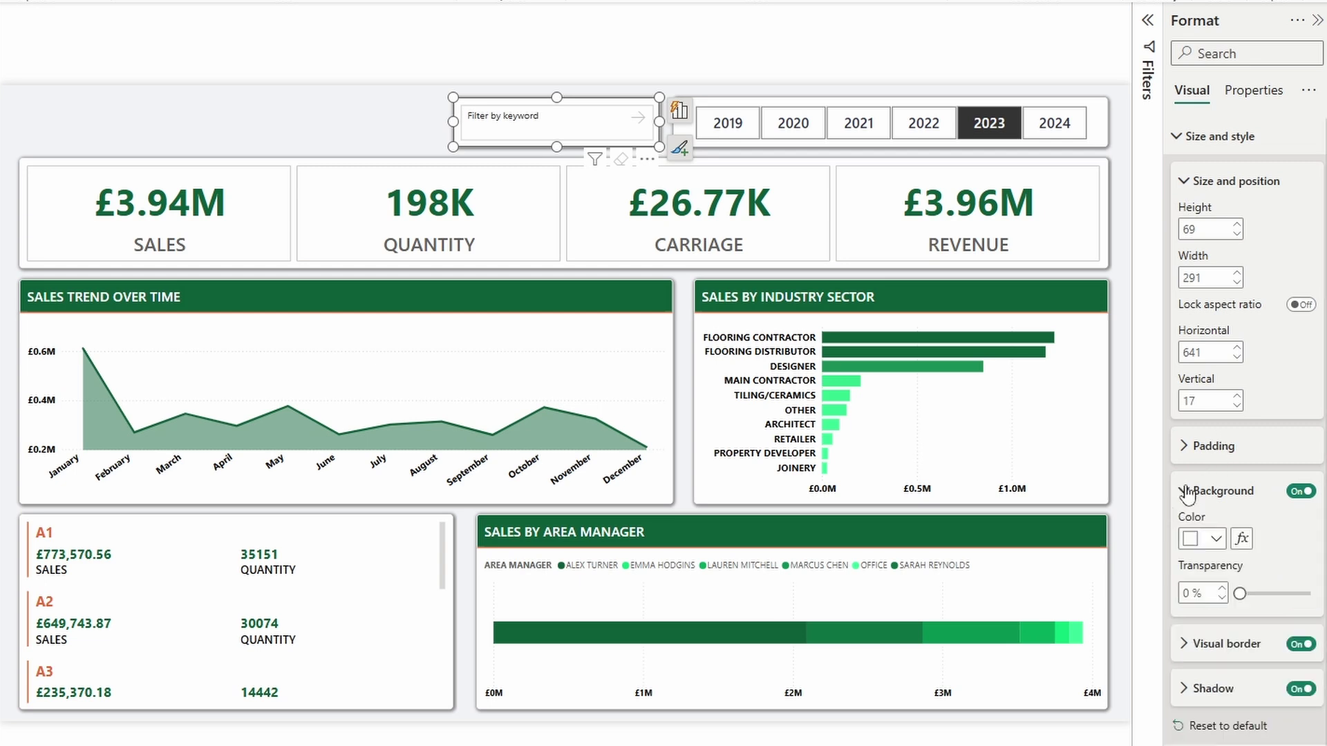
pyautogui.click(1186, 491)
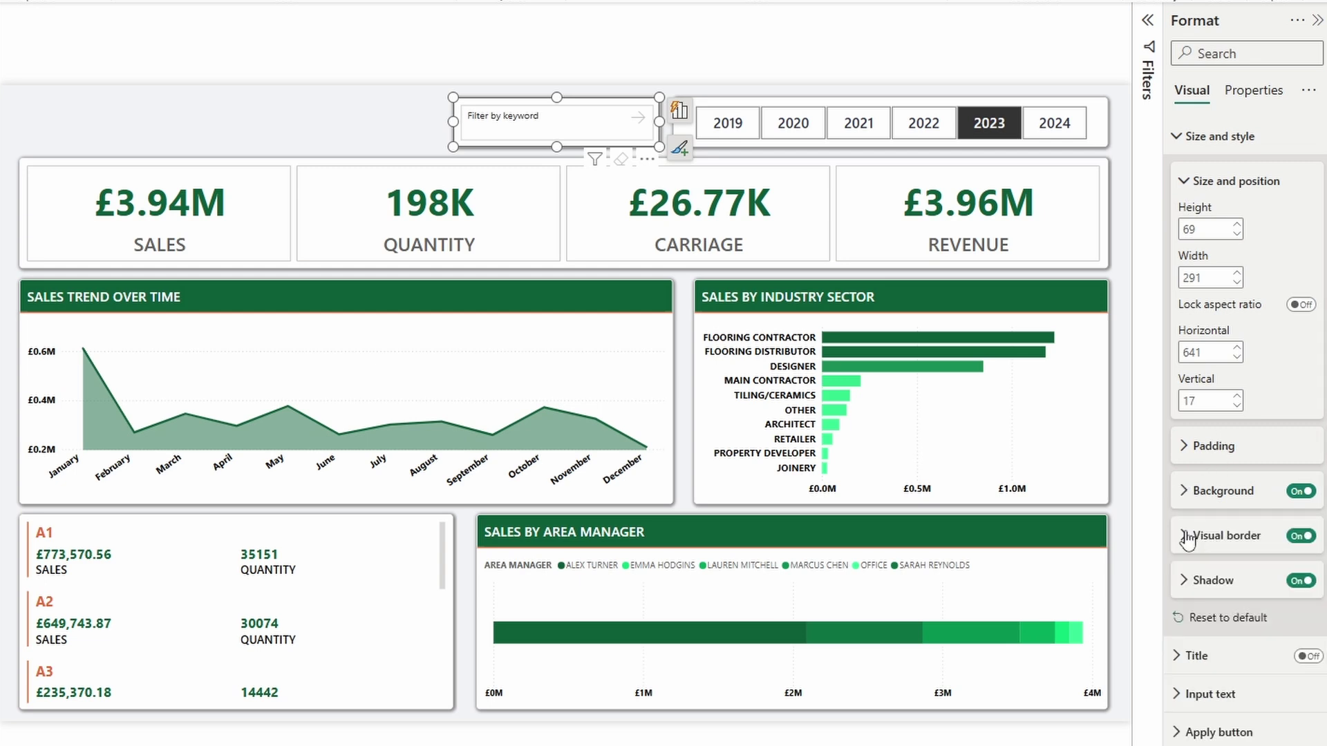
pyautogui.click(1186, 538)
pyautogui.click(1205, 583)
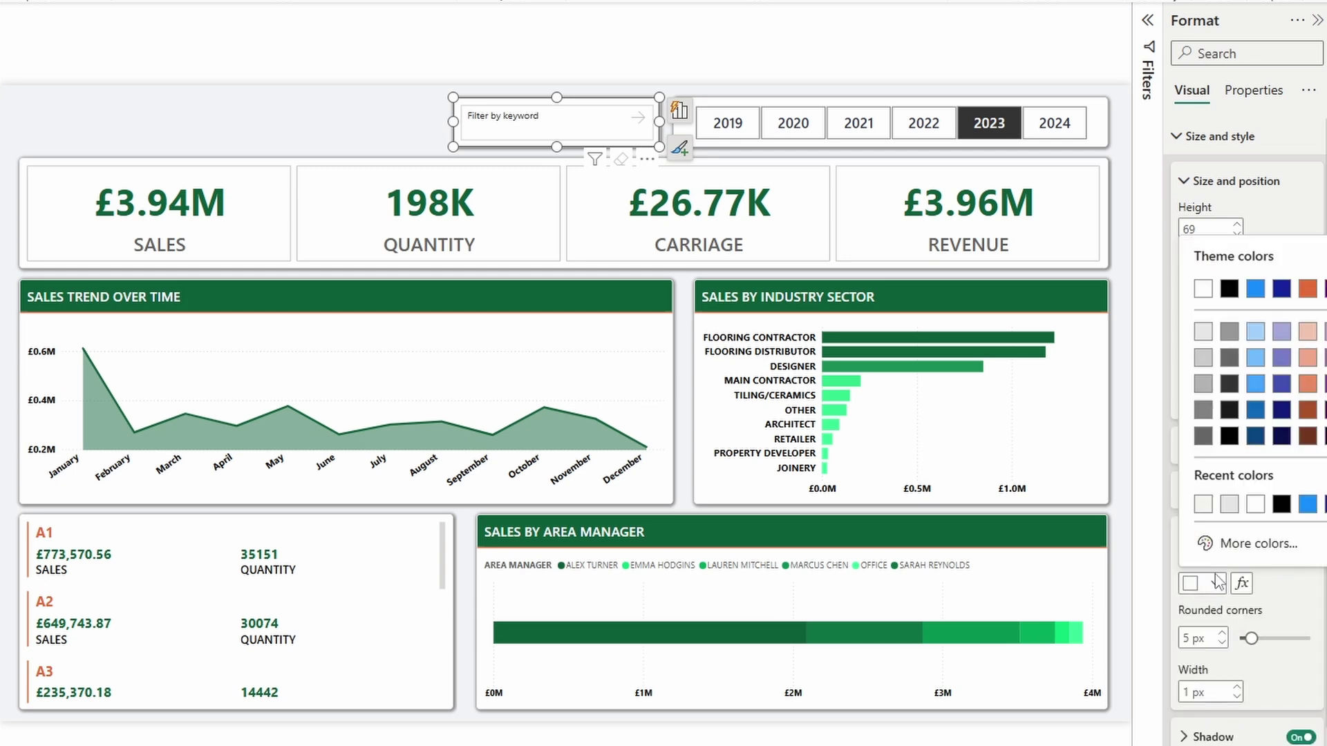
pyautogui.click(1203, 337)
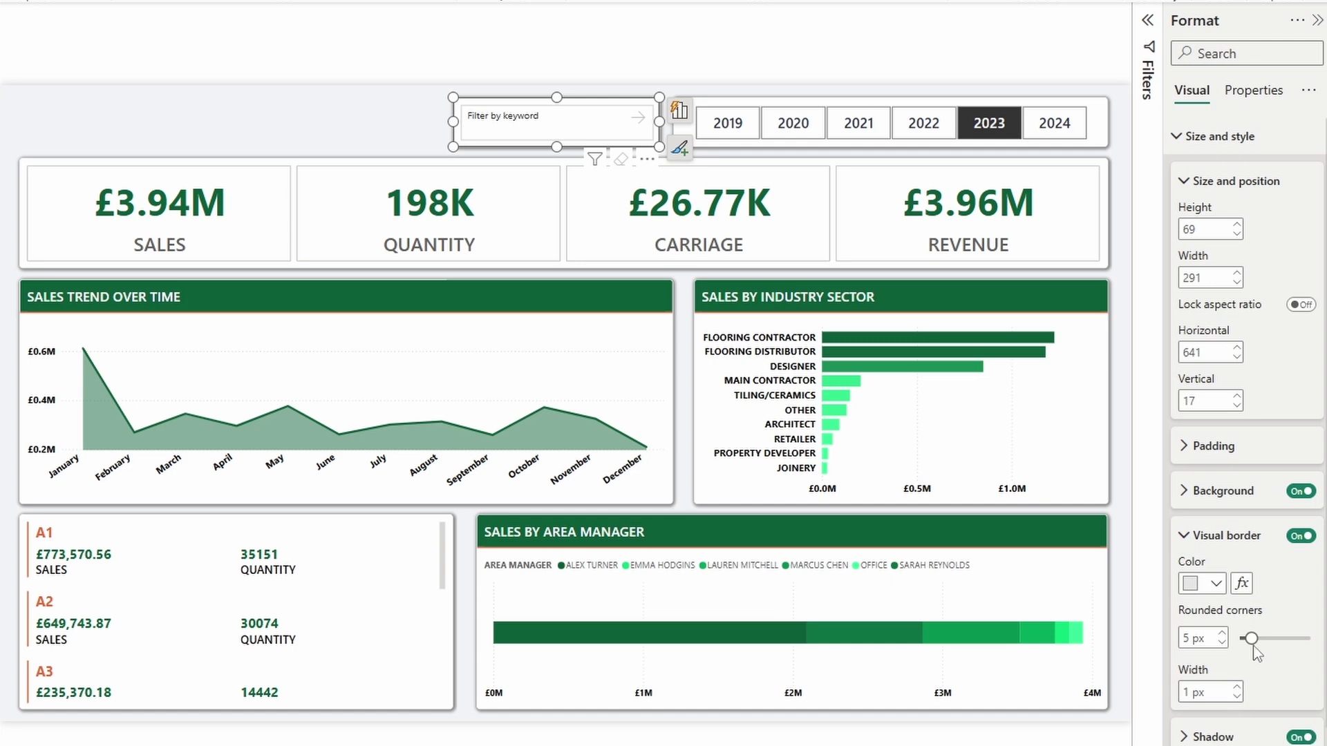
pyautogui.moveTo(1251, 638); pyautogui.dragTo(1308, 639)
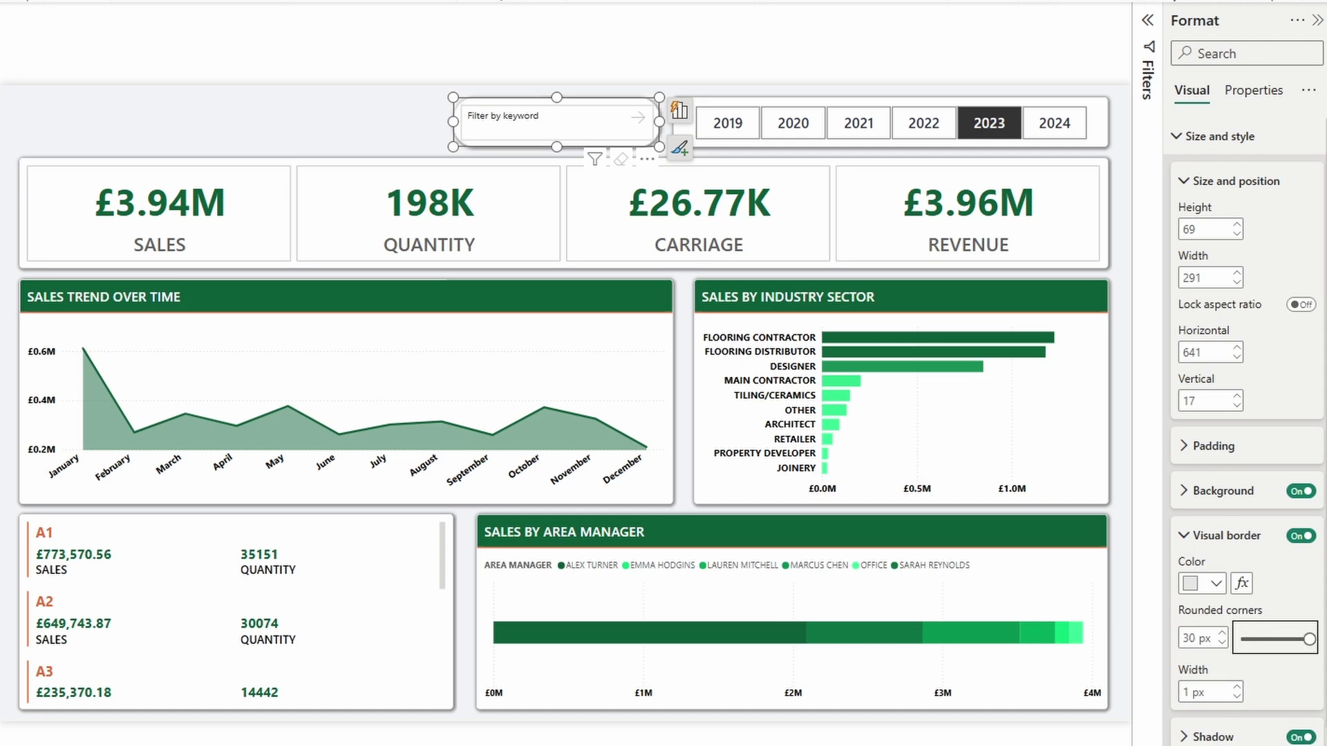
# Set the slicer's padding to 20 px on all four sides.
pyautogui.click(1205, 446)
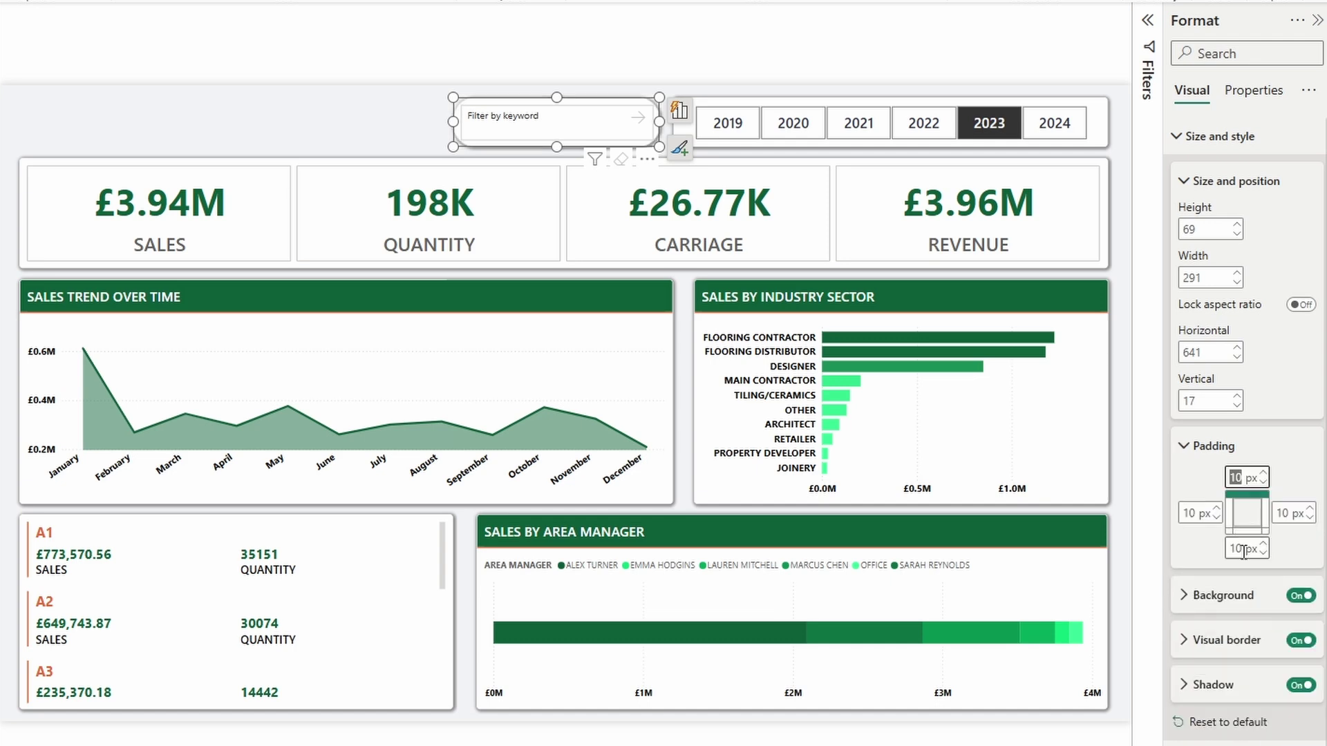
pyautogui.write('20')
pyautogui.press('Tab')
pyautogui.write('20')
pyautogui.press('Tab')
pyautogui.write('20')
pyautogui.press('Tab')
pyautogui.write('20')
pyautogui.click(1206, 136)
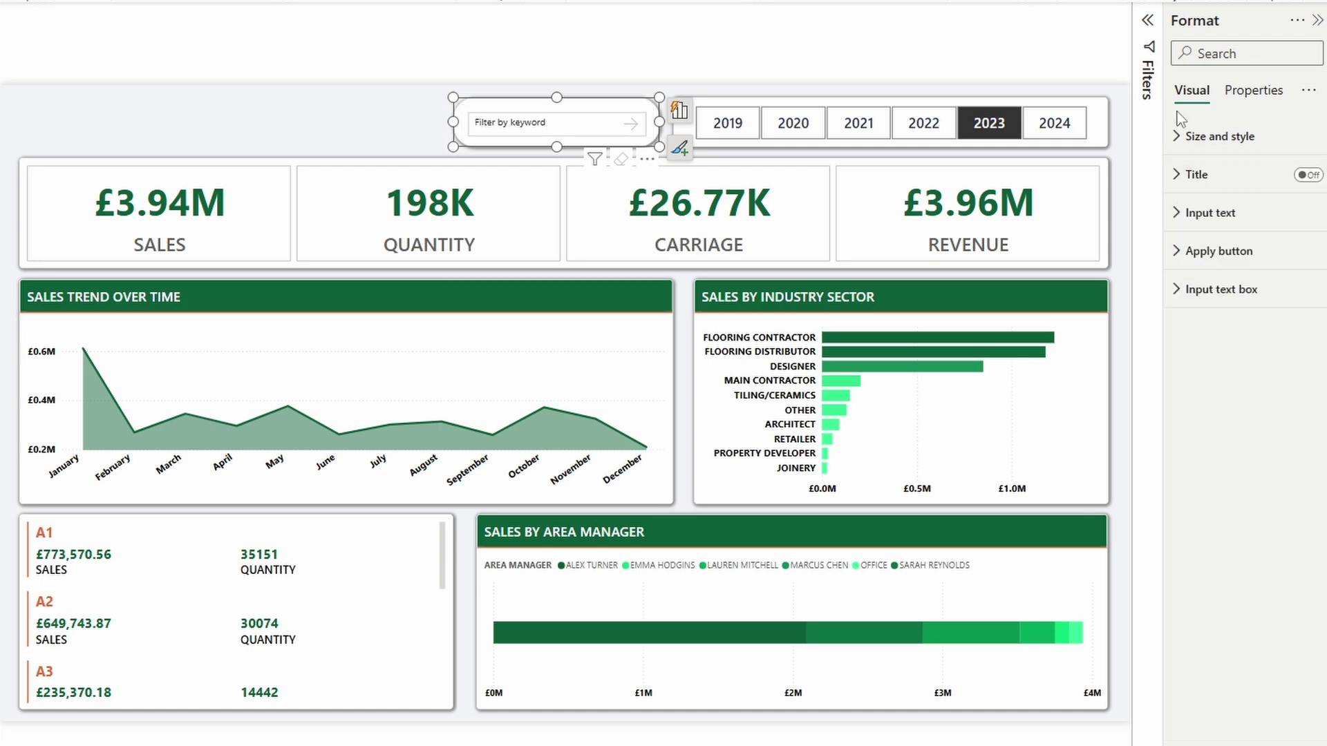
# Set the input placeholder to 'Search' and the input font size to 12.
pyautogui.click(1182, 214)
pyautogui.click(1233, 304)
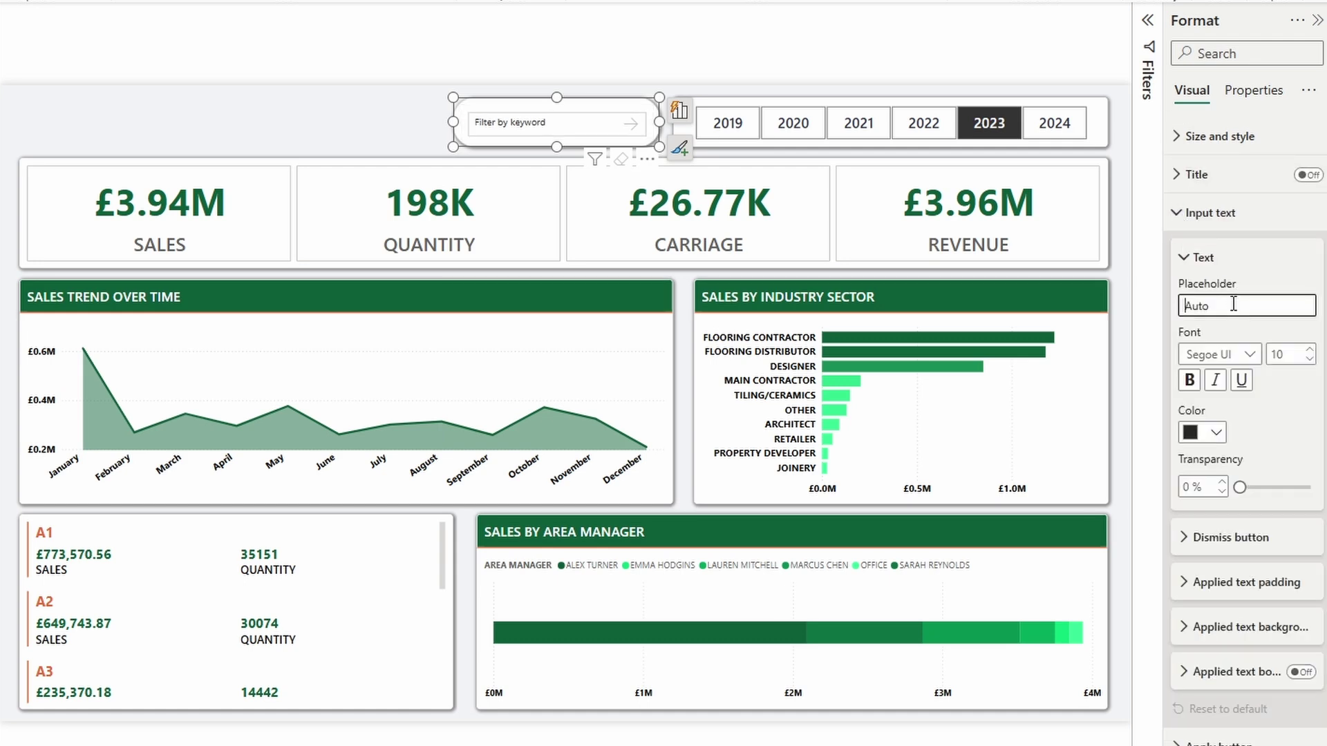
pyautogui.write('Search')
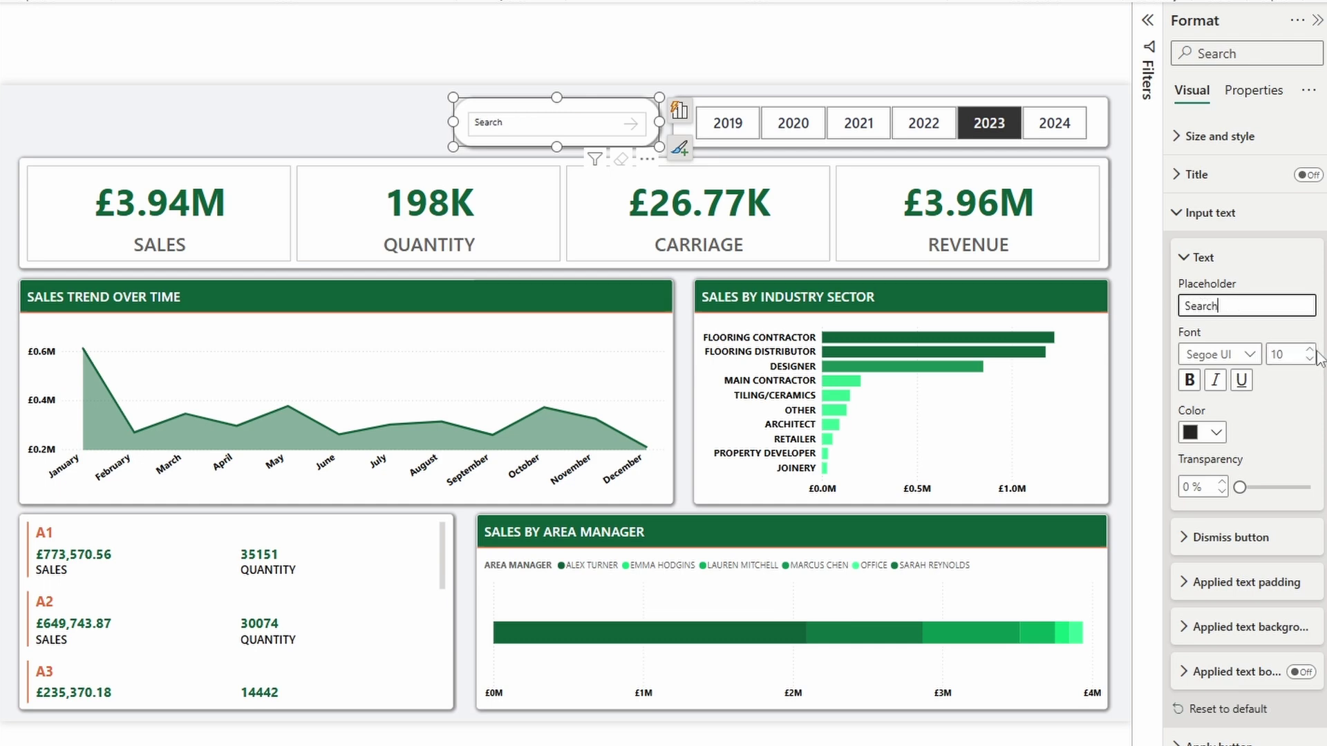
pyautogui.click(1310, 350)
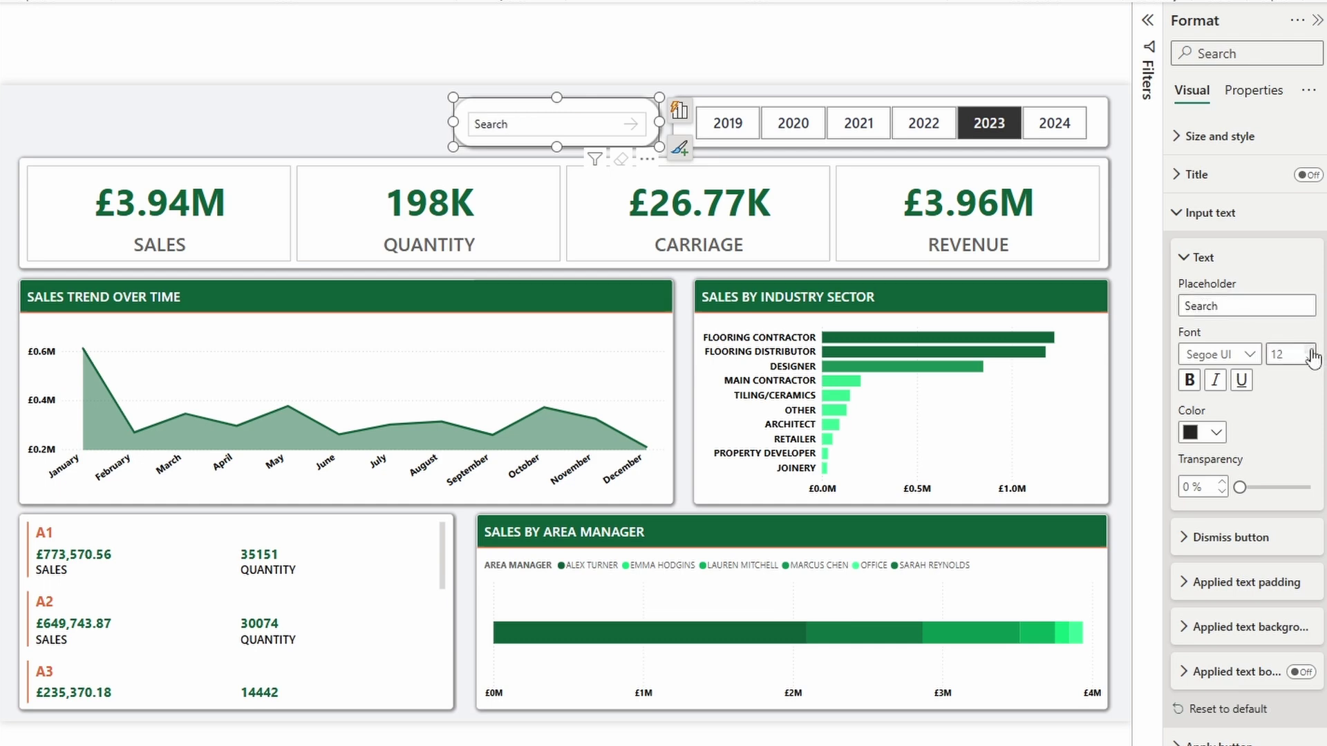
# Set the applied text padding to 10 on top, bottom, right and left.
pyautogui.click(1187, 584)
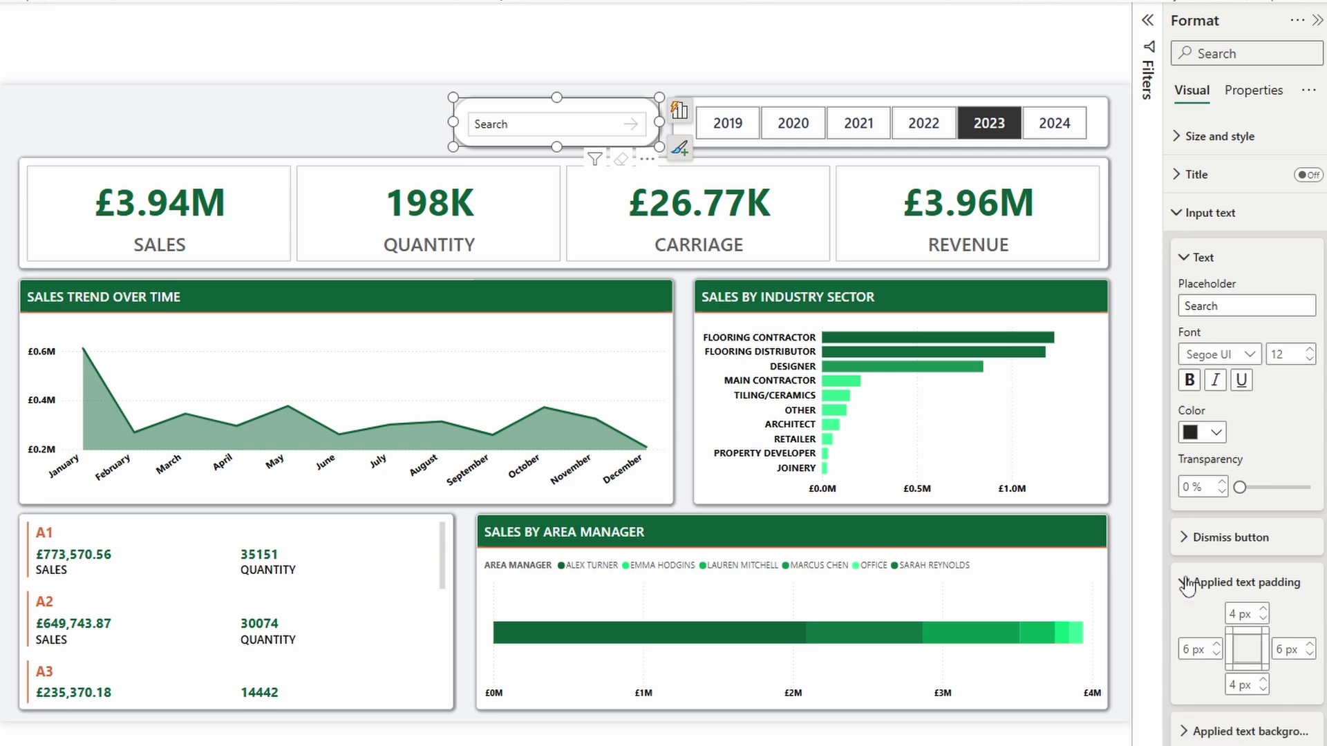
pyautogui.click(1241, 615)
pyautogui.write('10')
pyautogui.click(1244, 684)
pyautogui.write('10')
pyautogui.click(1289, 649)
pyautogui.write('10')
pyautogui.click(1195, 649)
pyautogui.write('10')
# Make the applied text background white and fully transparent.
pyautogui.click(1187, 733)
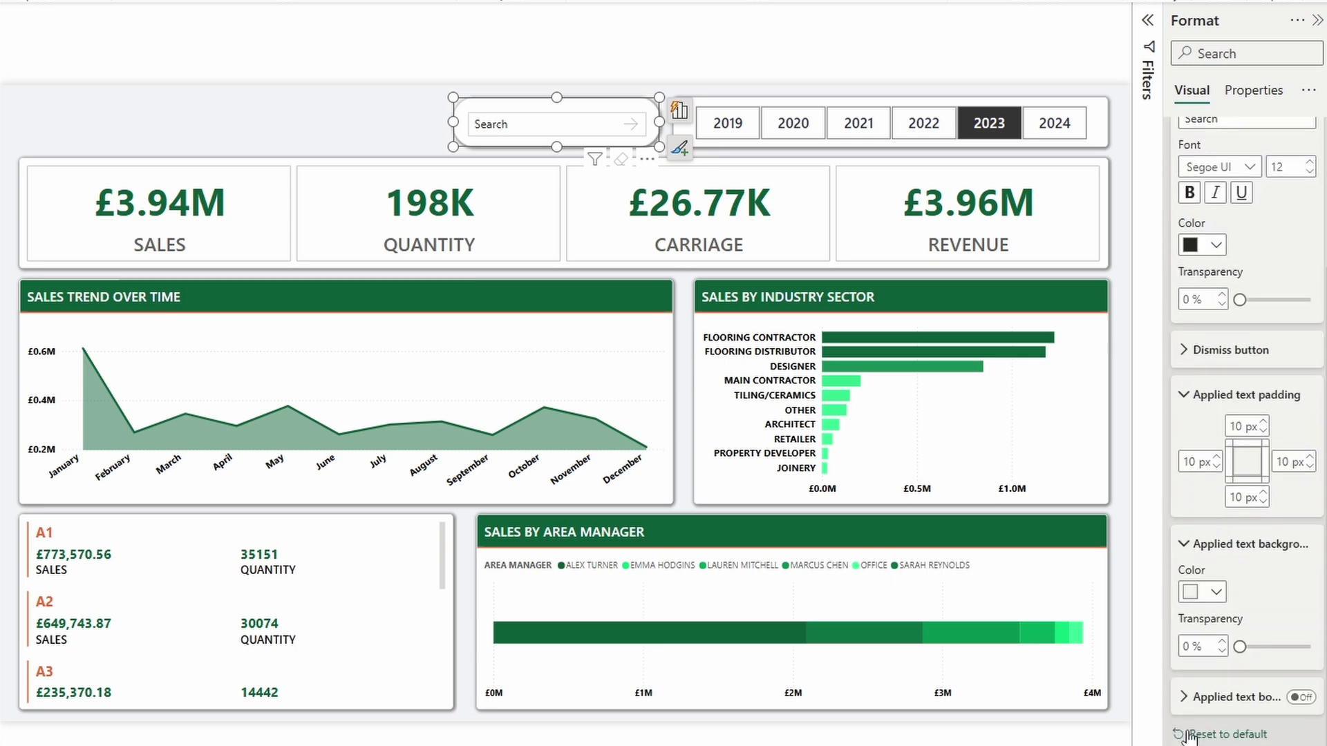
pyautogui.click(1214, 592)
pyautogui.click(1203, 297)
pyautogui.moveTo(1239, 647); pyautogui.dragTo(1309, 647)
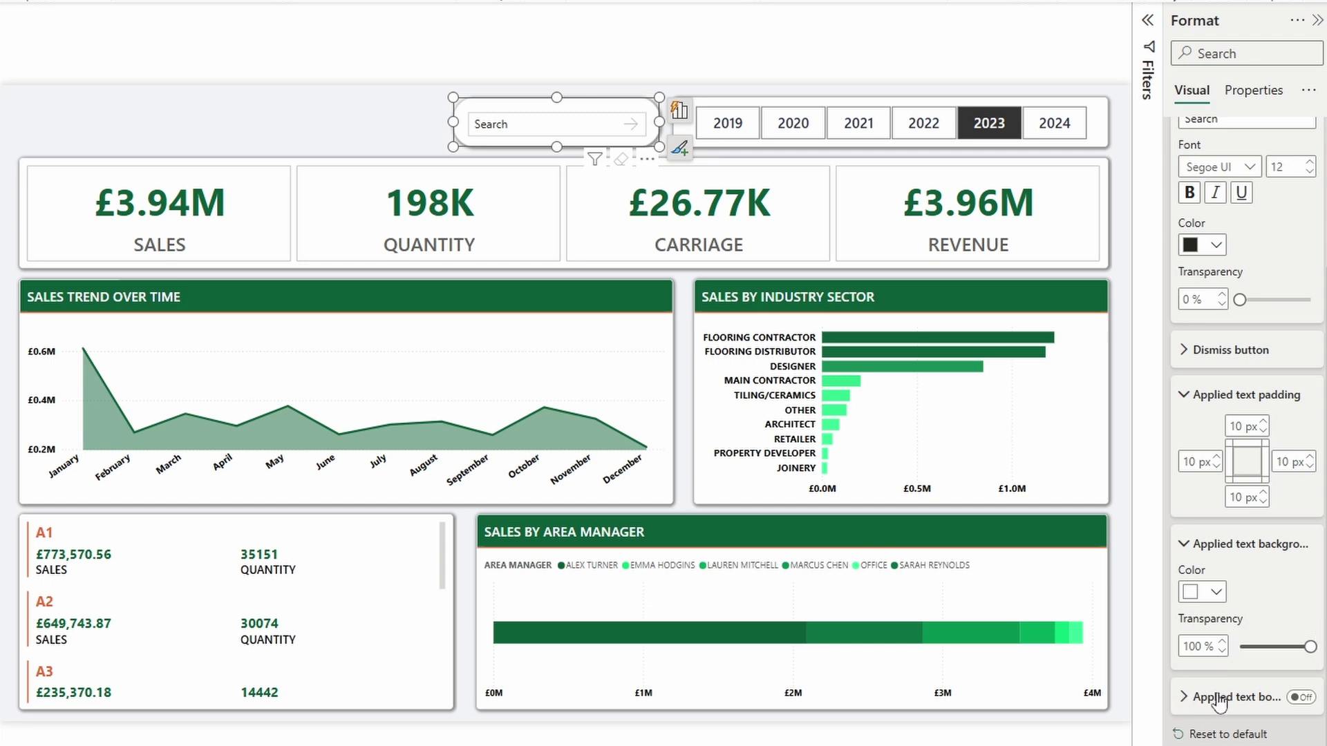
pyautogui.scroll(3, 1190, 270)
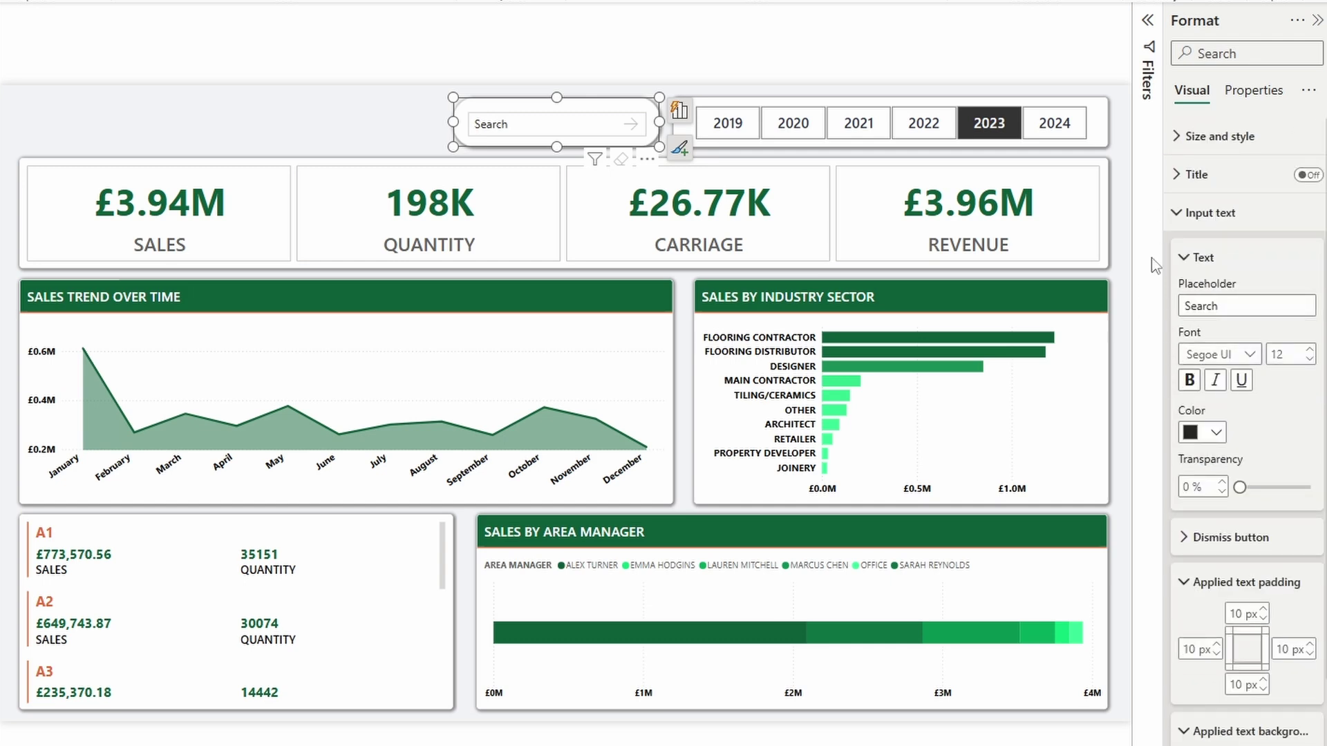
pyautogui.click(1182, 215)
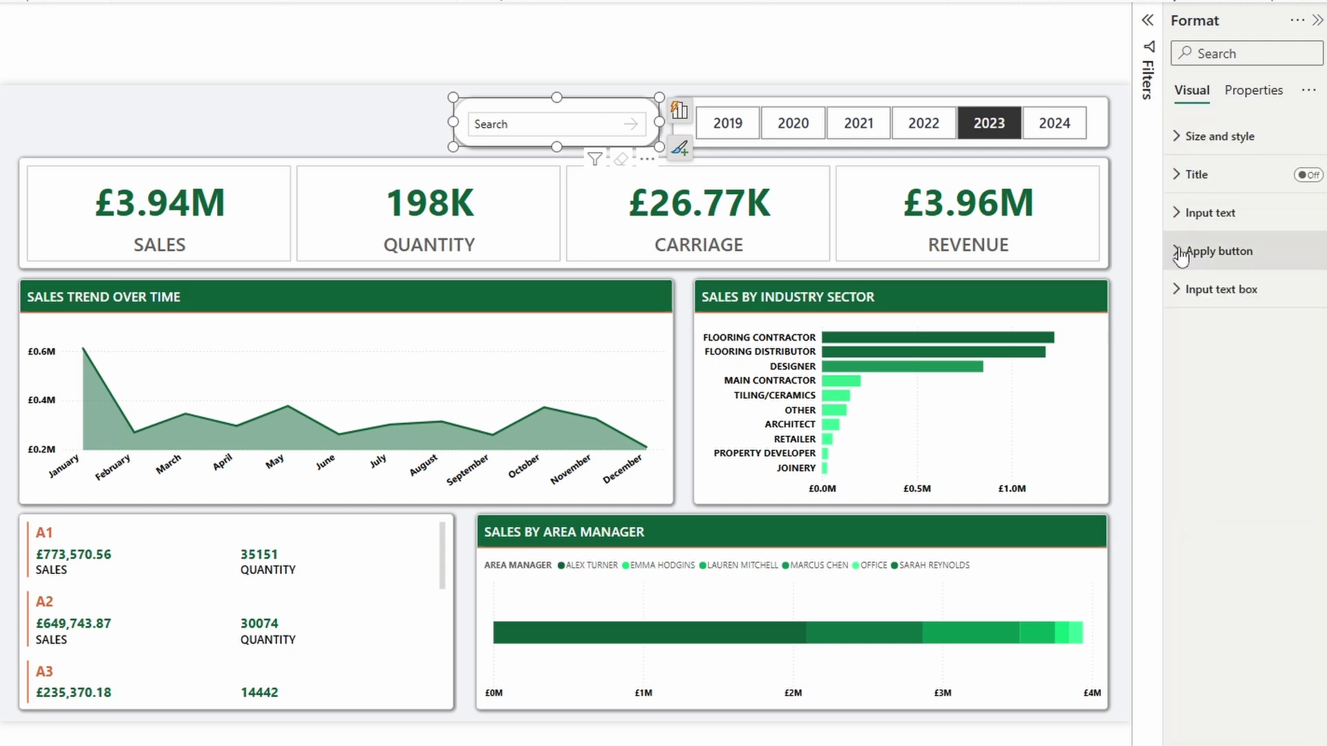
# Turn off the input text box background, border and focus accent bar.
pyautogui.click(1180, 293)
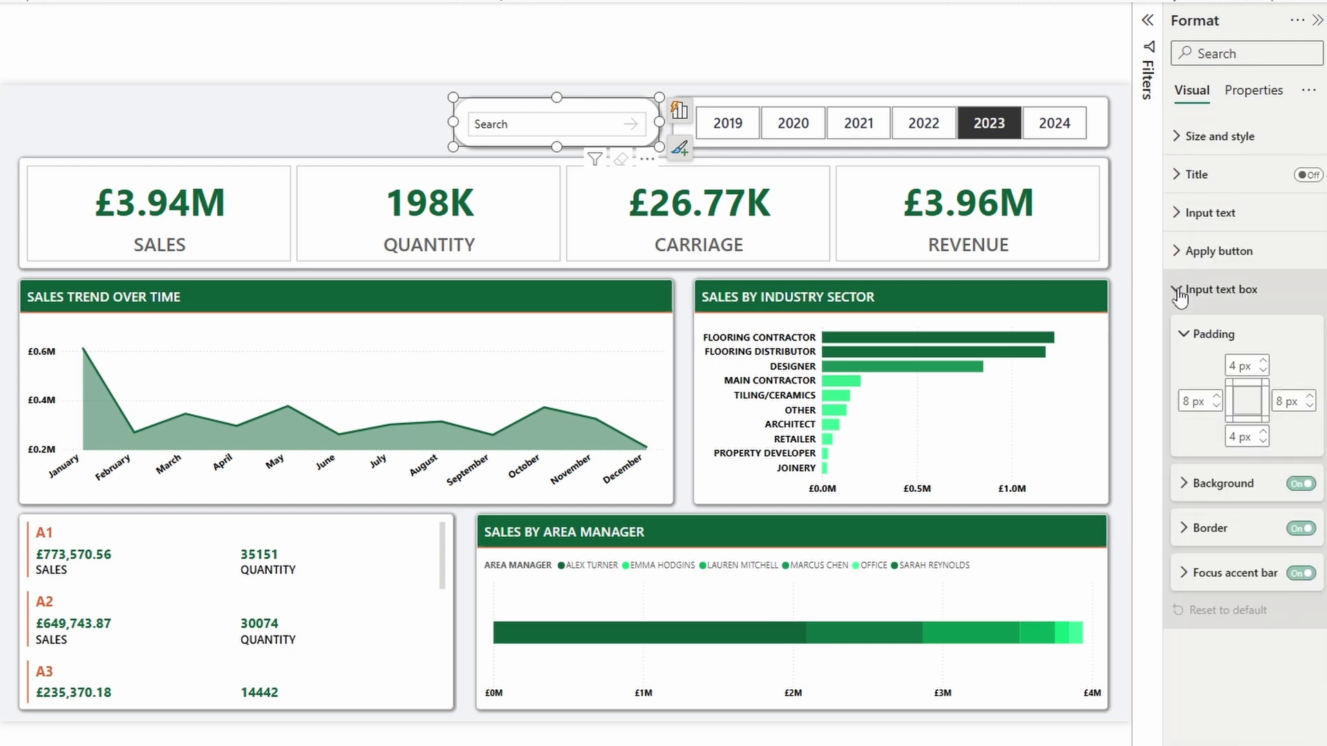
pyautogui.click(1302, 484)
pyautogui.click(1302, 528)
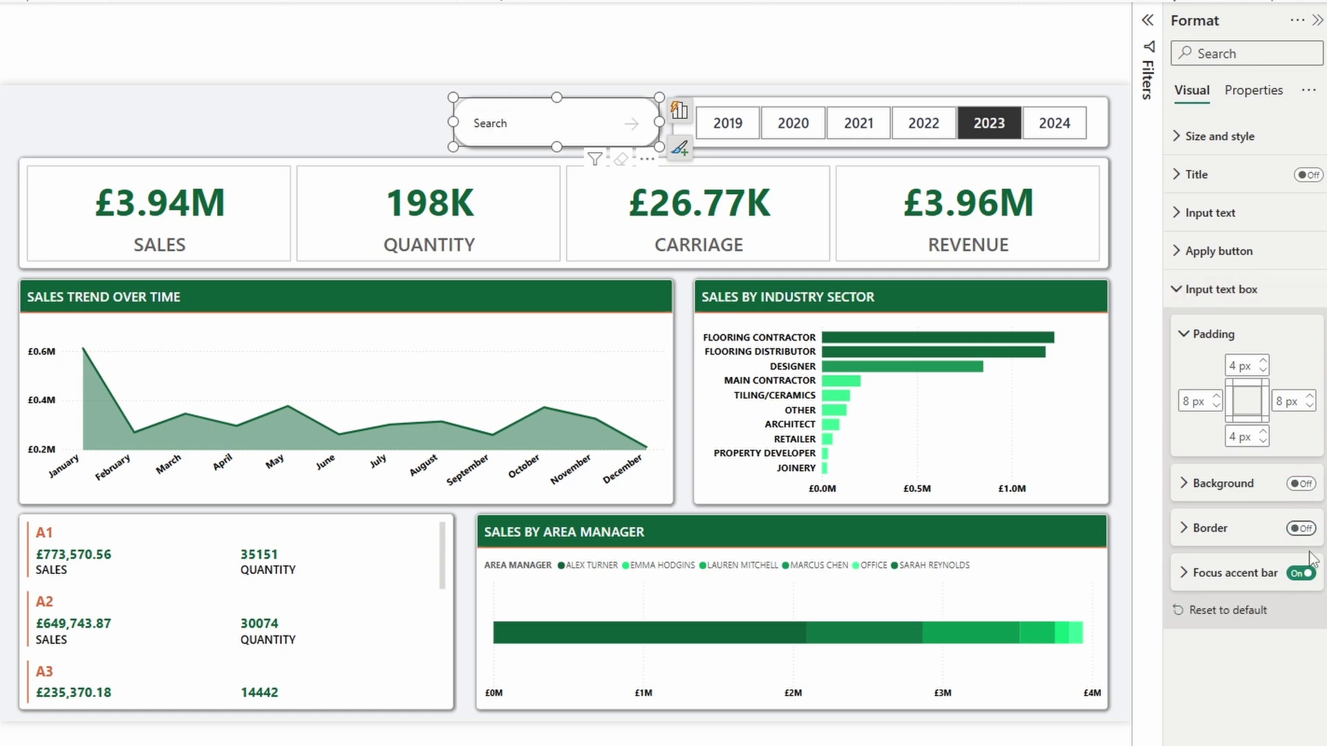
pyautogui.click(1302, 575)
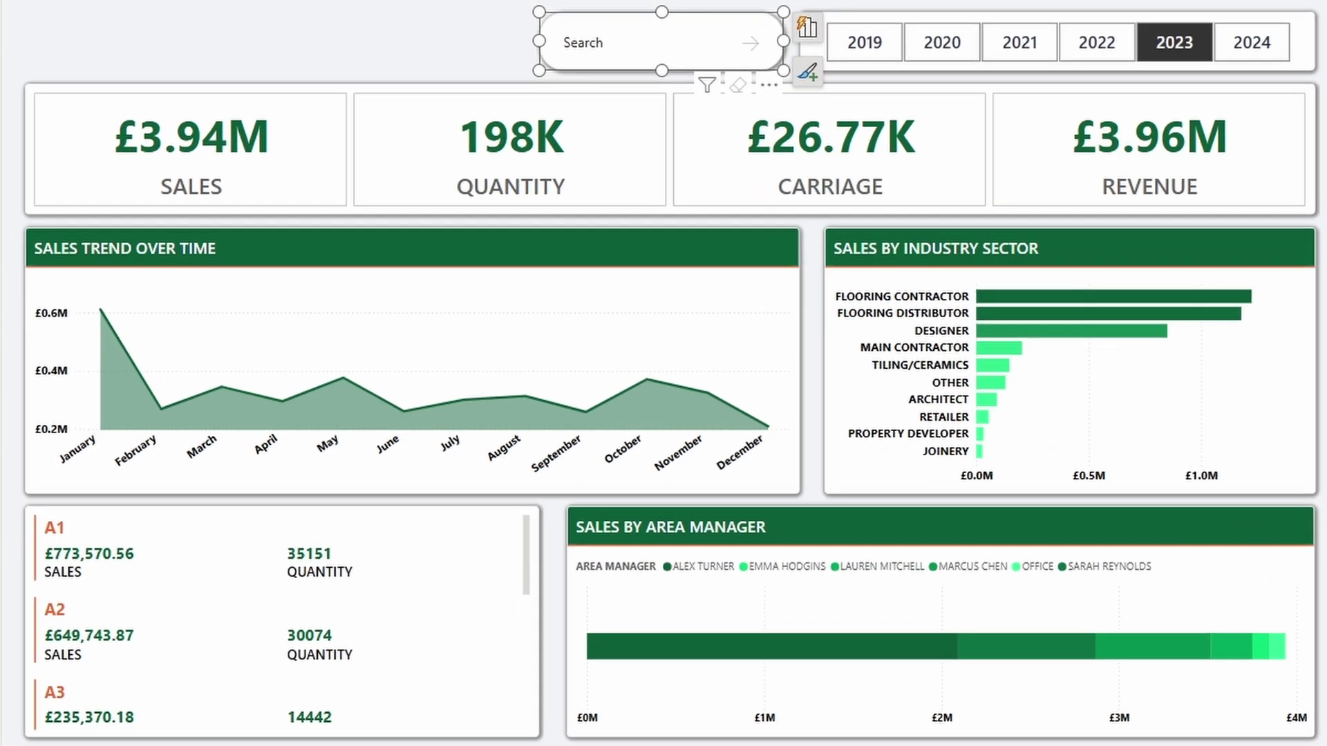
pyautogui.click(492, 40)
# Widen the search slicer leftward and move it to the page's top-left corner.
pyautogui.moveTo(539, 32); pyautogui.dragTo(344, 14)
pyautogui.moveTo(490, 12); pyautogui.dragTo(174, 20)
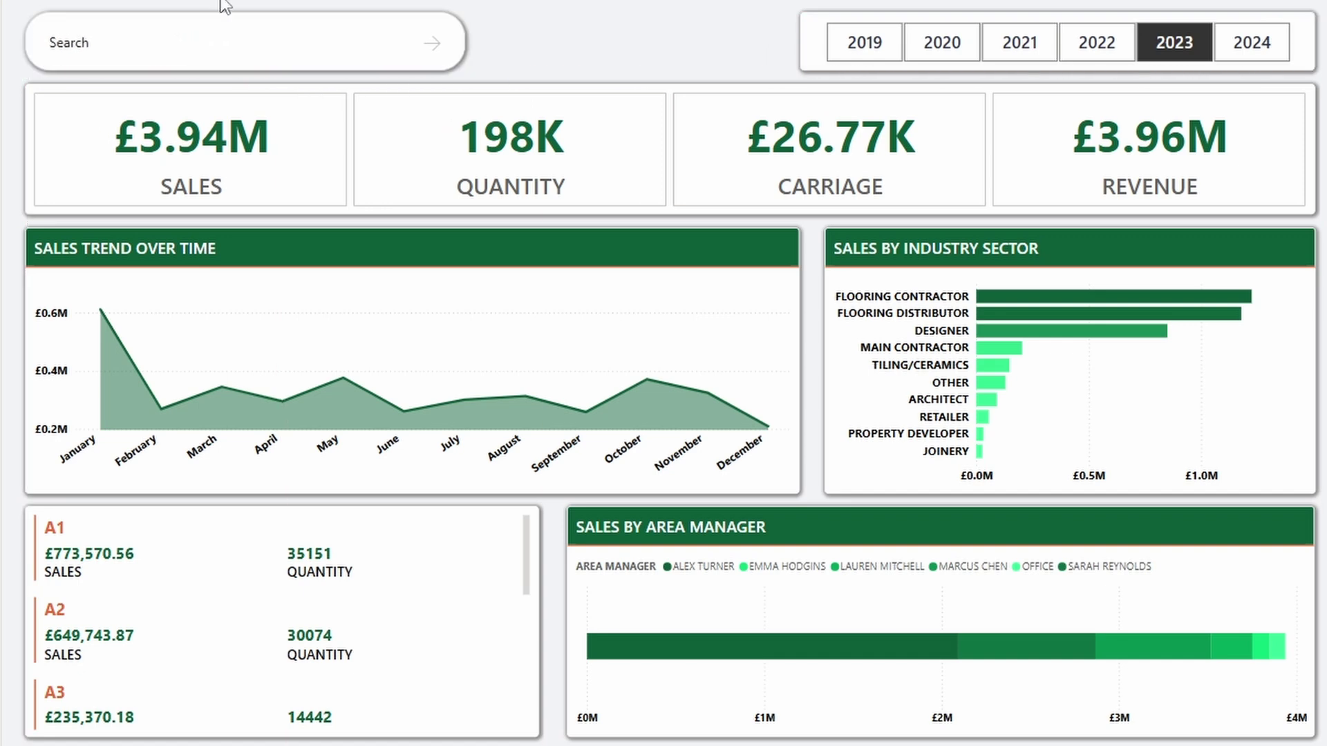
pyautogui.click(187, 29)
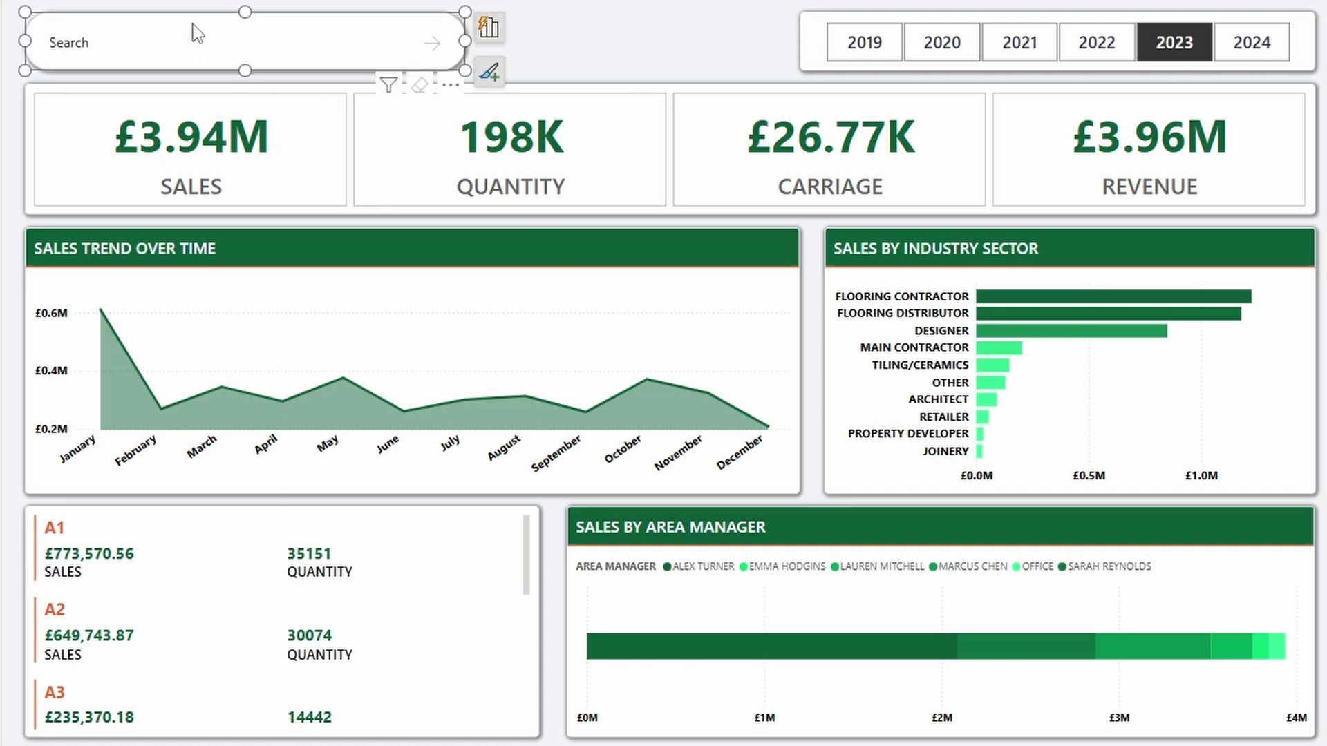
# Filter the dashboard by the keyword 'architect' in the search slicer.
pyautogui.write('architect')
pyautogui.click(431, 44)
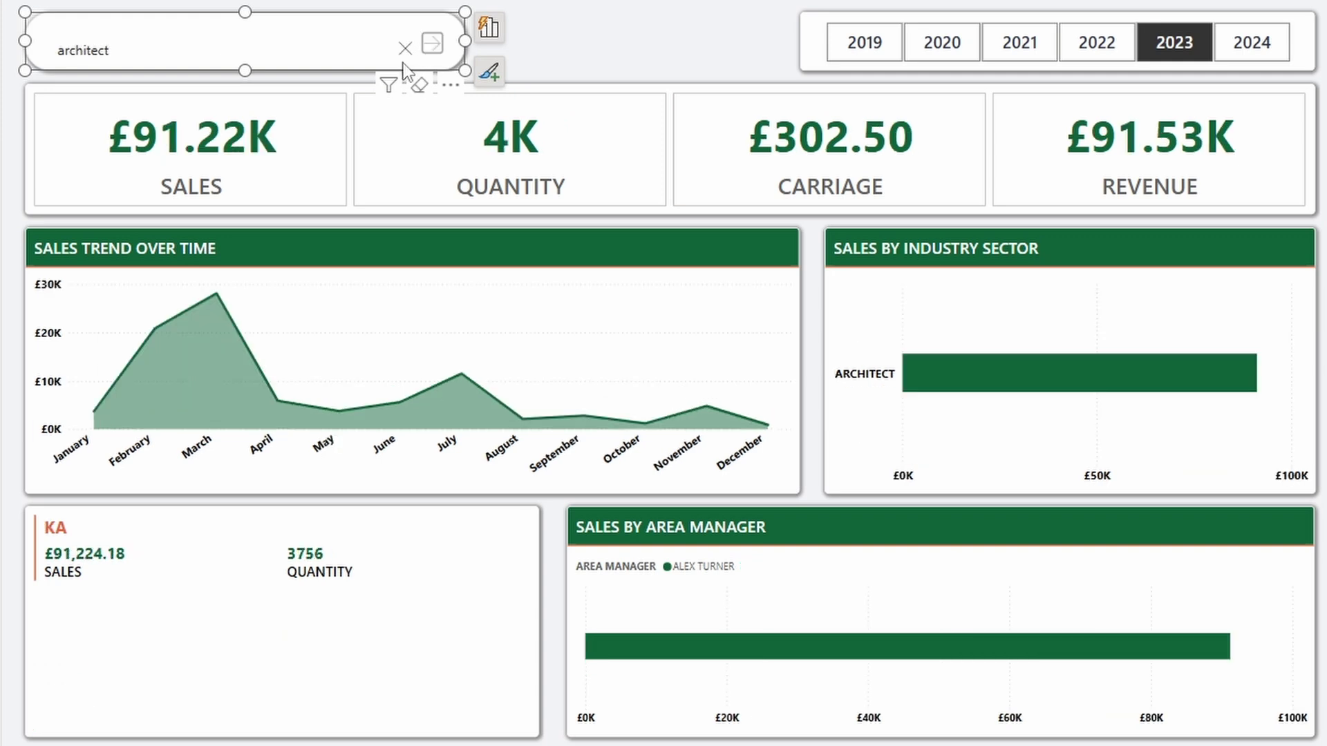
pyautogui.press('Escape')
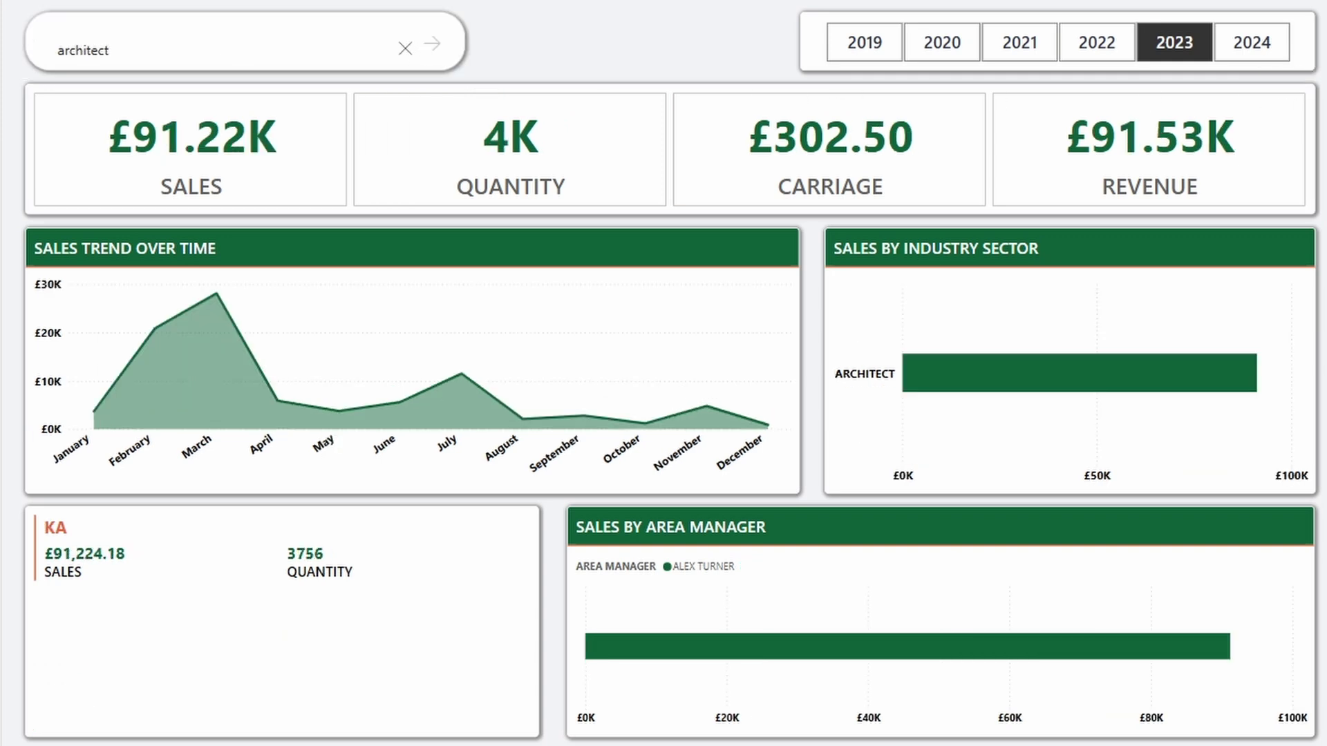
pyautogui.moveTo(261, 49)
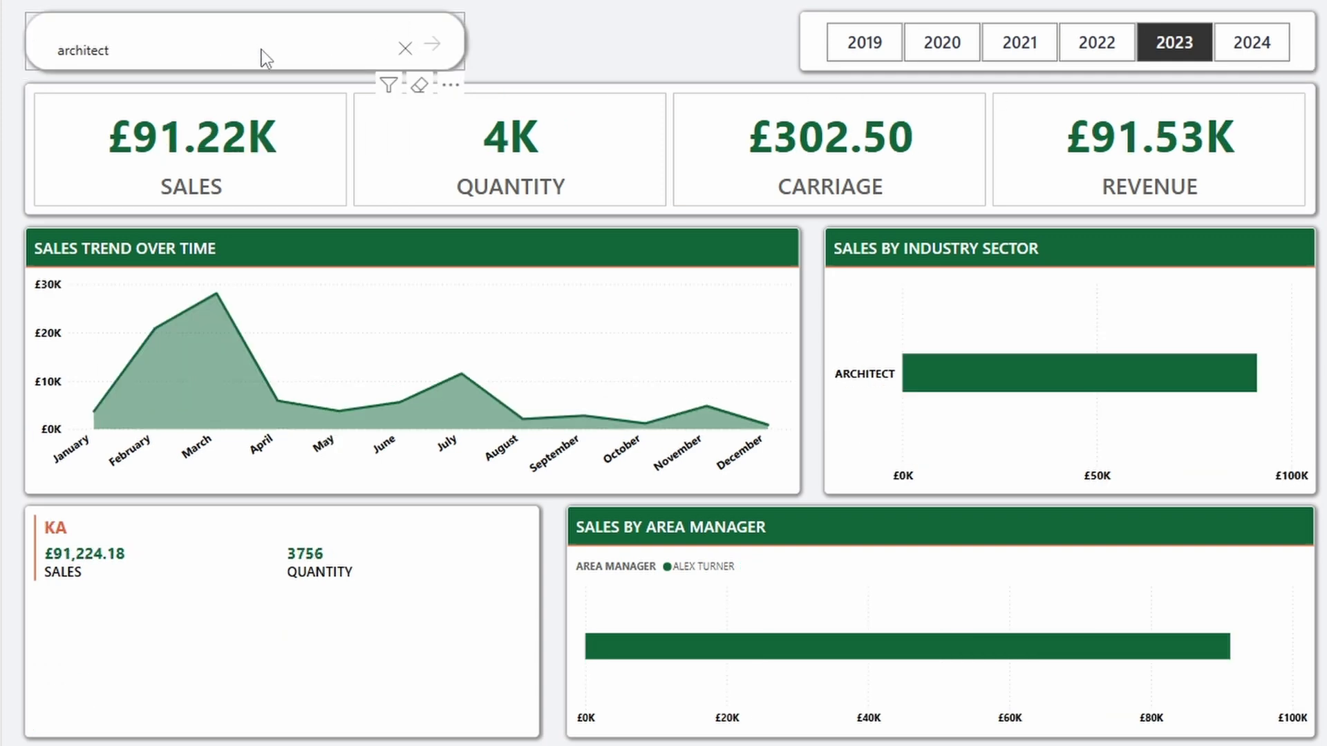
pyautogui.click(215, 56)
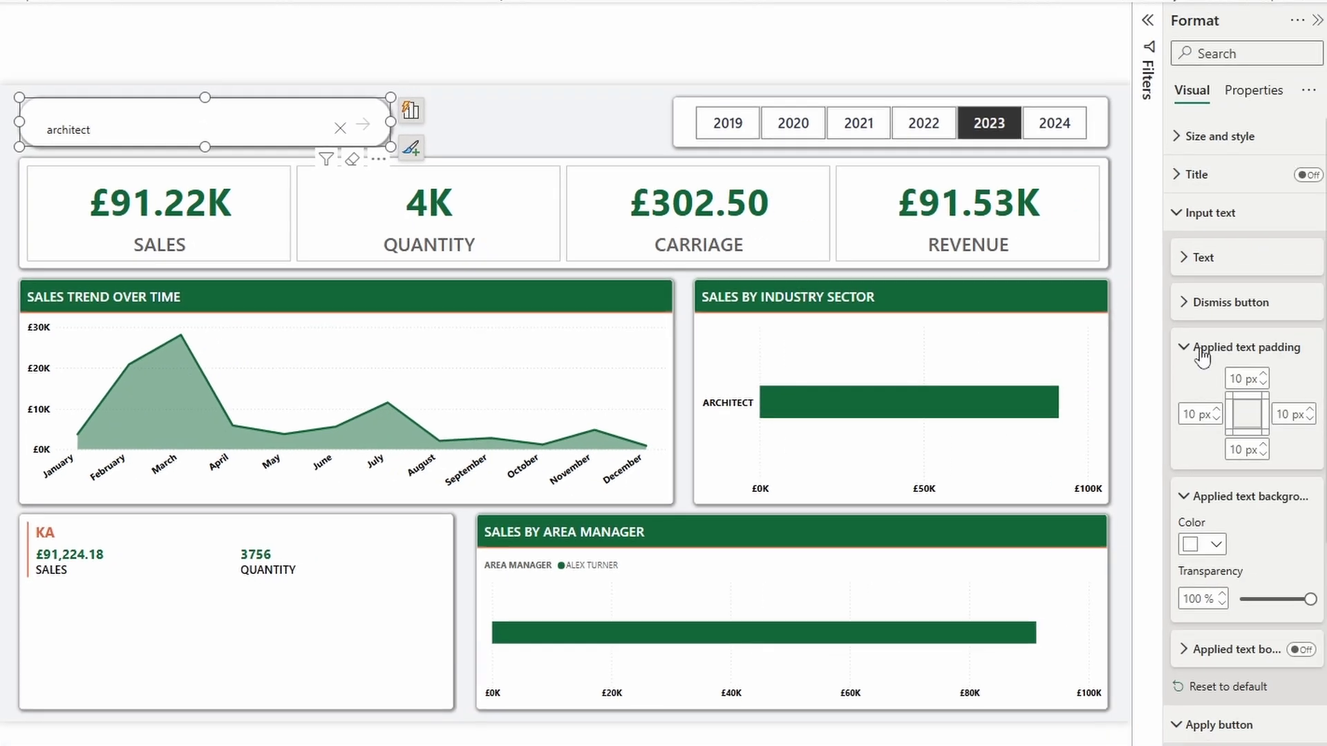
# Set the slicer's input text top padding to 0 px.
pyautogui.click(1242, 379)
pyautogui.write('5')
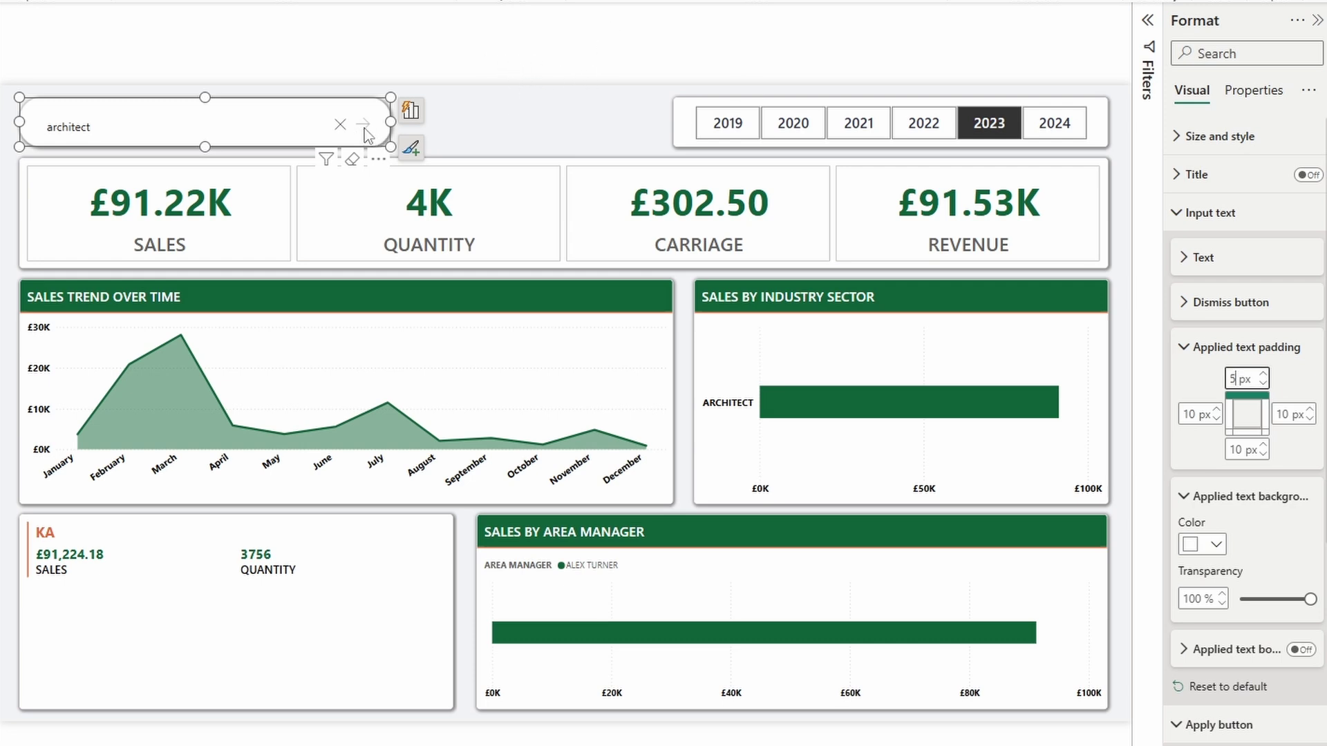
pyautogui.doubleClick(1236, 379)
pyautogui.write('2')
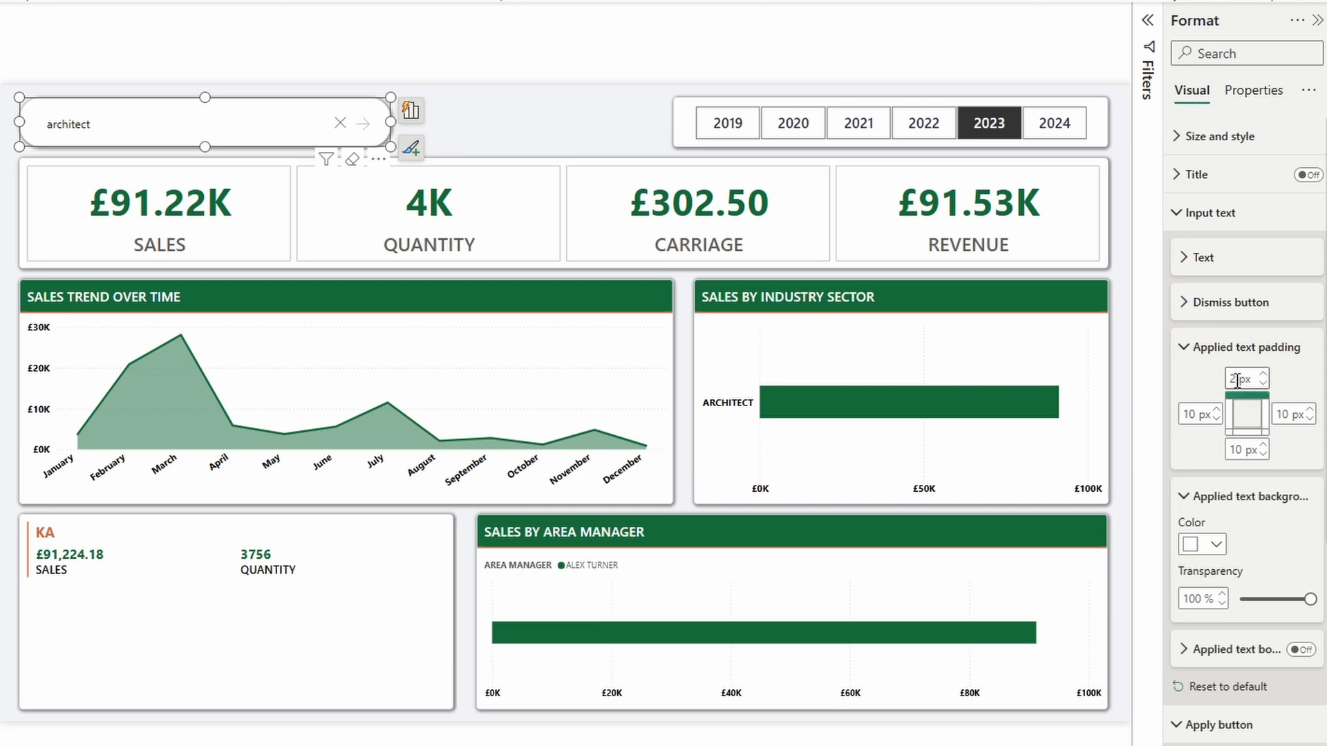
pyautogui.doubleClick(1236, 379)
pyautogui.write('0')
pyautogui.click(1311, 501)
# Set the apply arrow button's top padding to 0 px.
pyautogui.scroll(-5, 1287, 577)
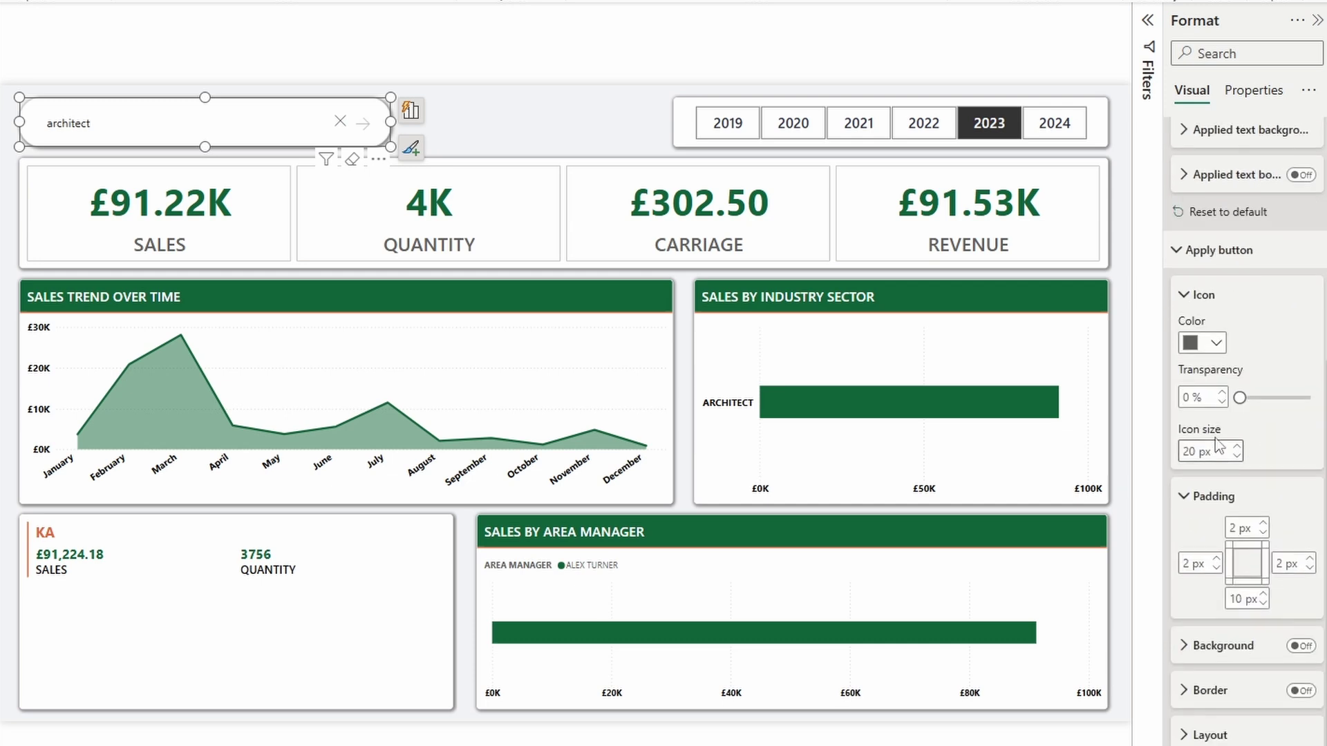
pyautogui.doubleClick(1233, 528)
pyautogui.write('0')
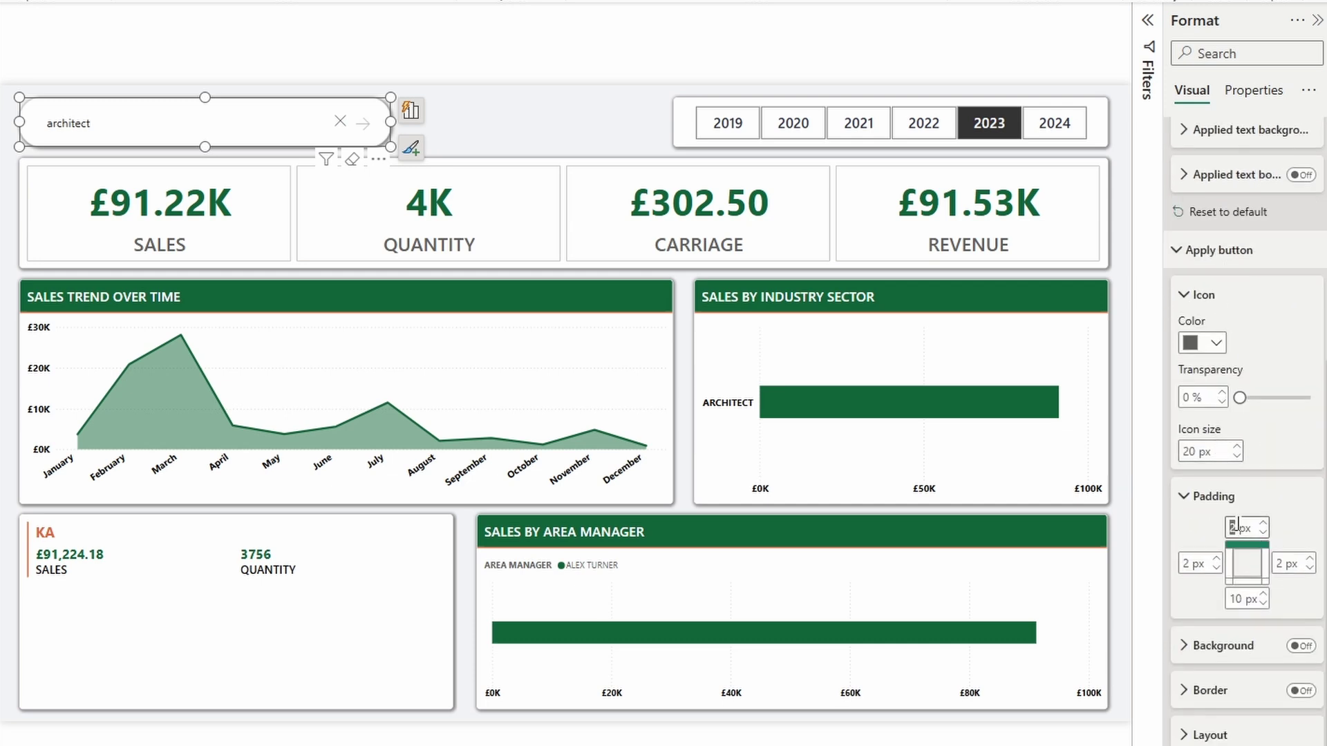